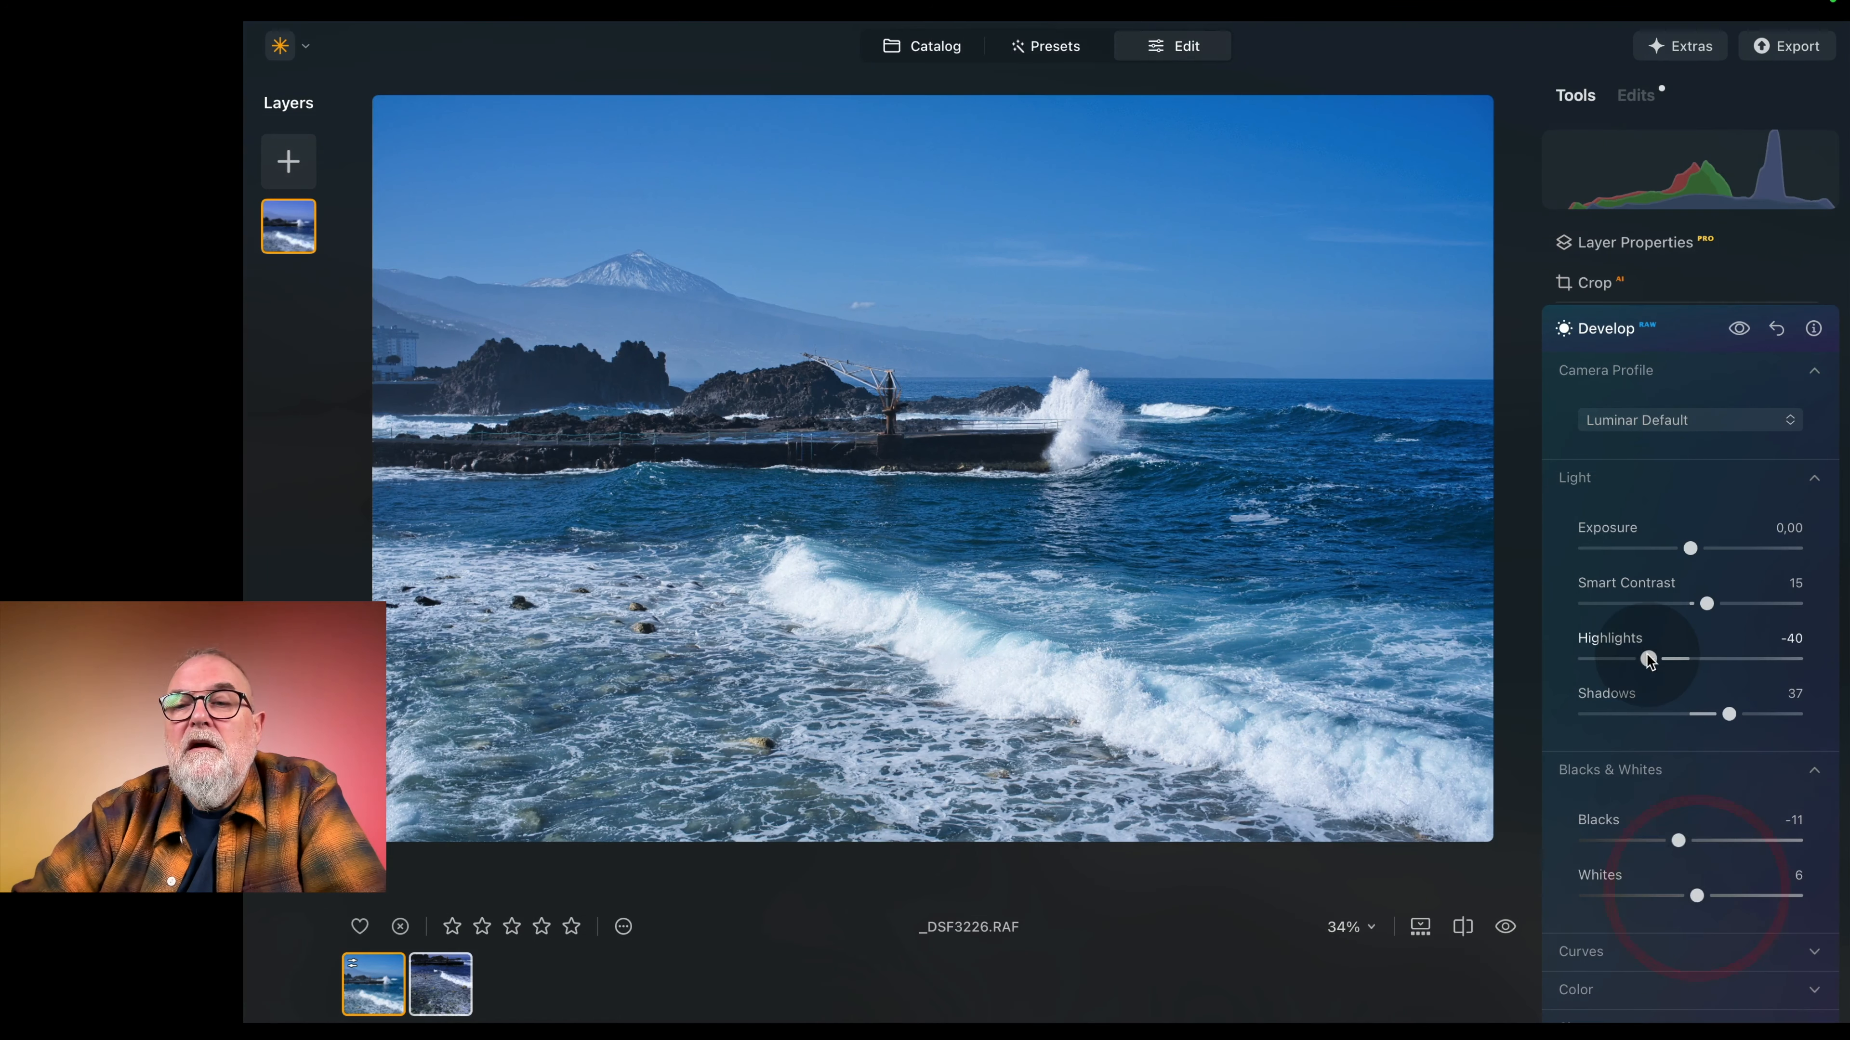
Step: Lower the photo's Highlights to -53
left_click_drag(1635, 660, 1635, 660)
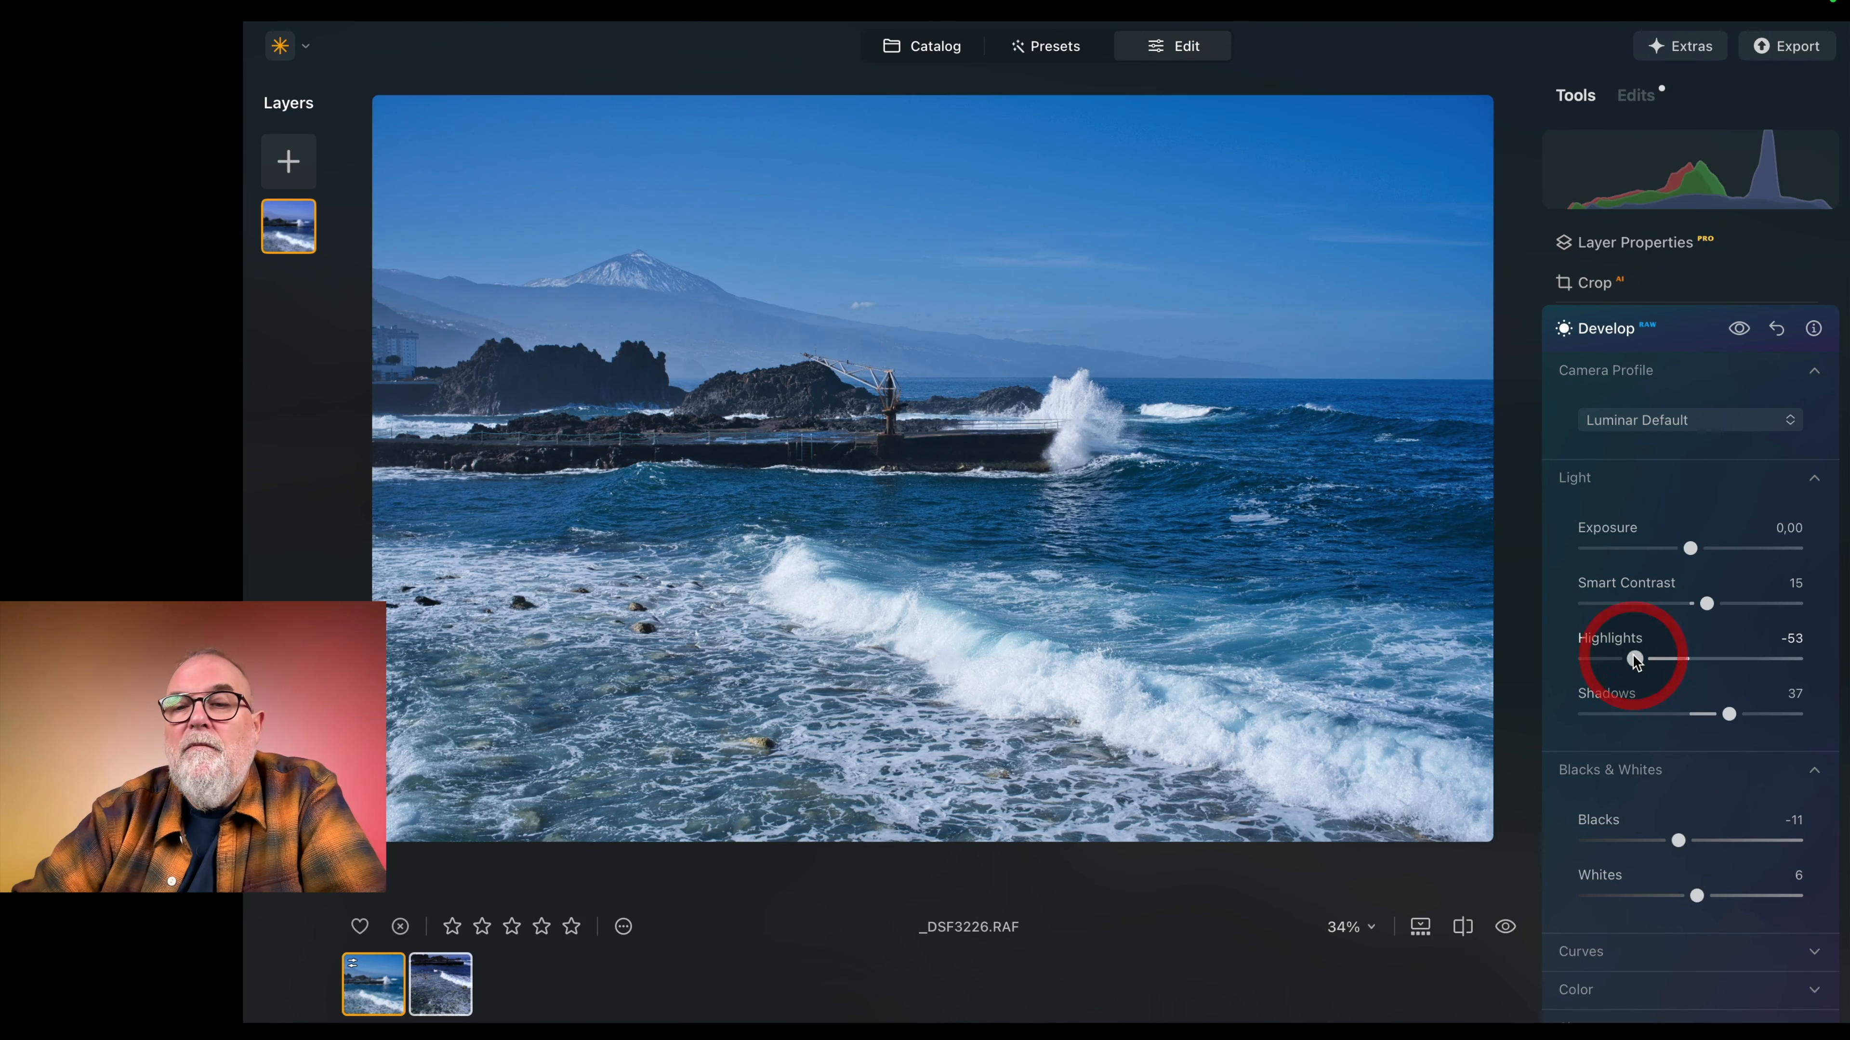
Step: Try a contrast S-curve on the master tone curve with lowered shadows and raised highlights, and remove both added points
scroll(1724, 705, "down", 4)
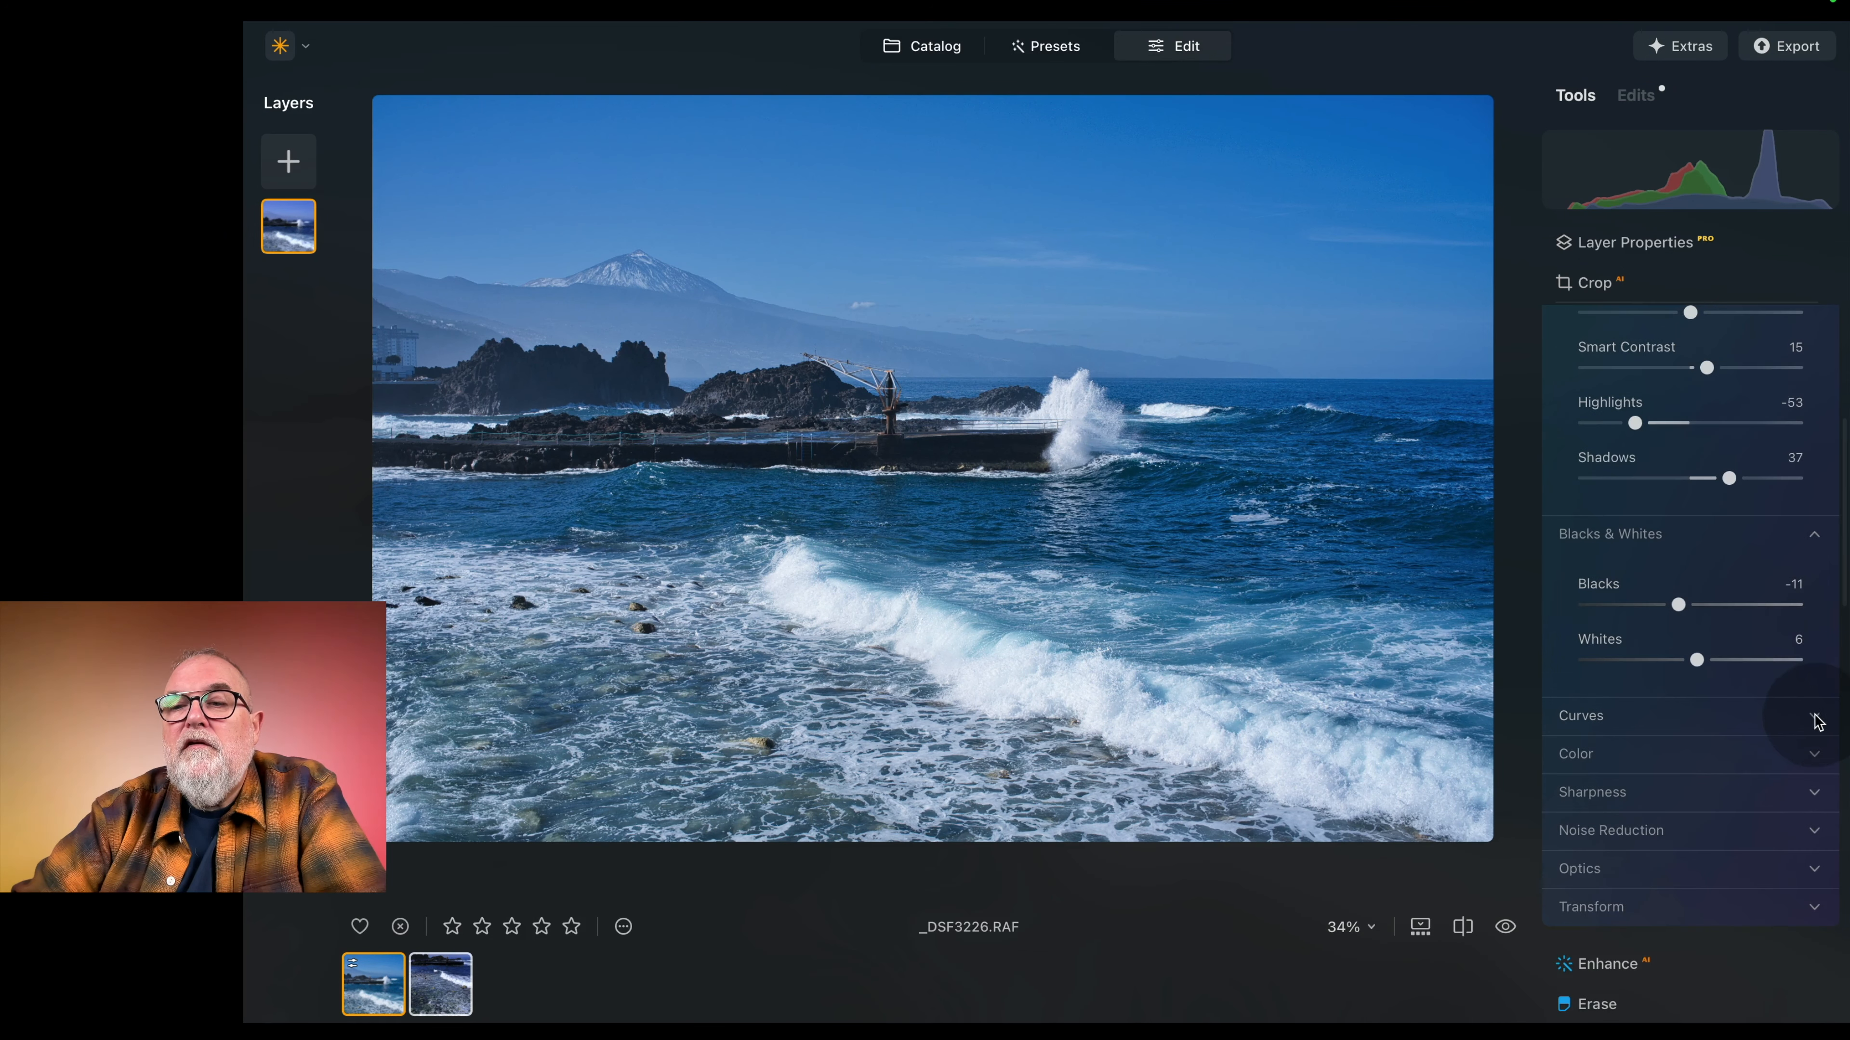
left_click(1793, 718)
scroll(1803, 718, "down", 2)
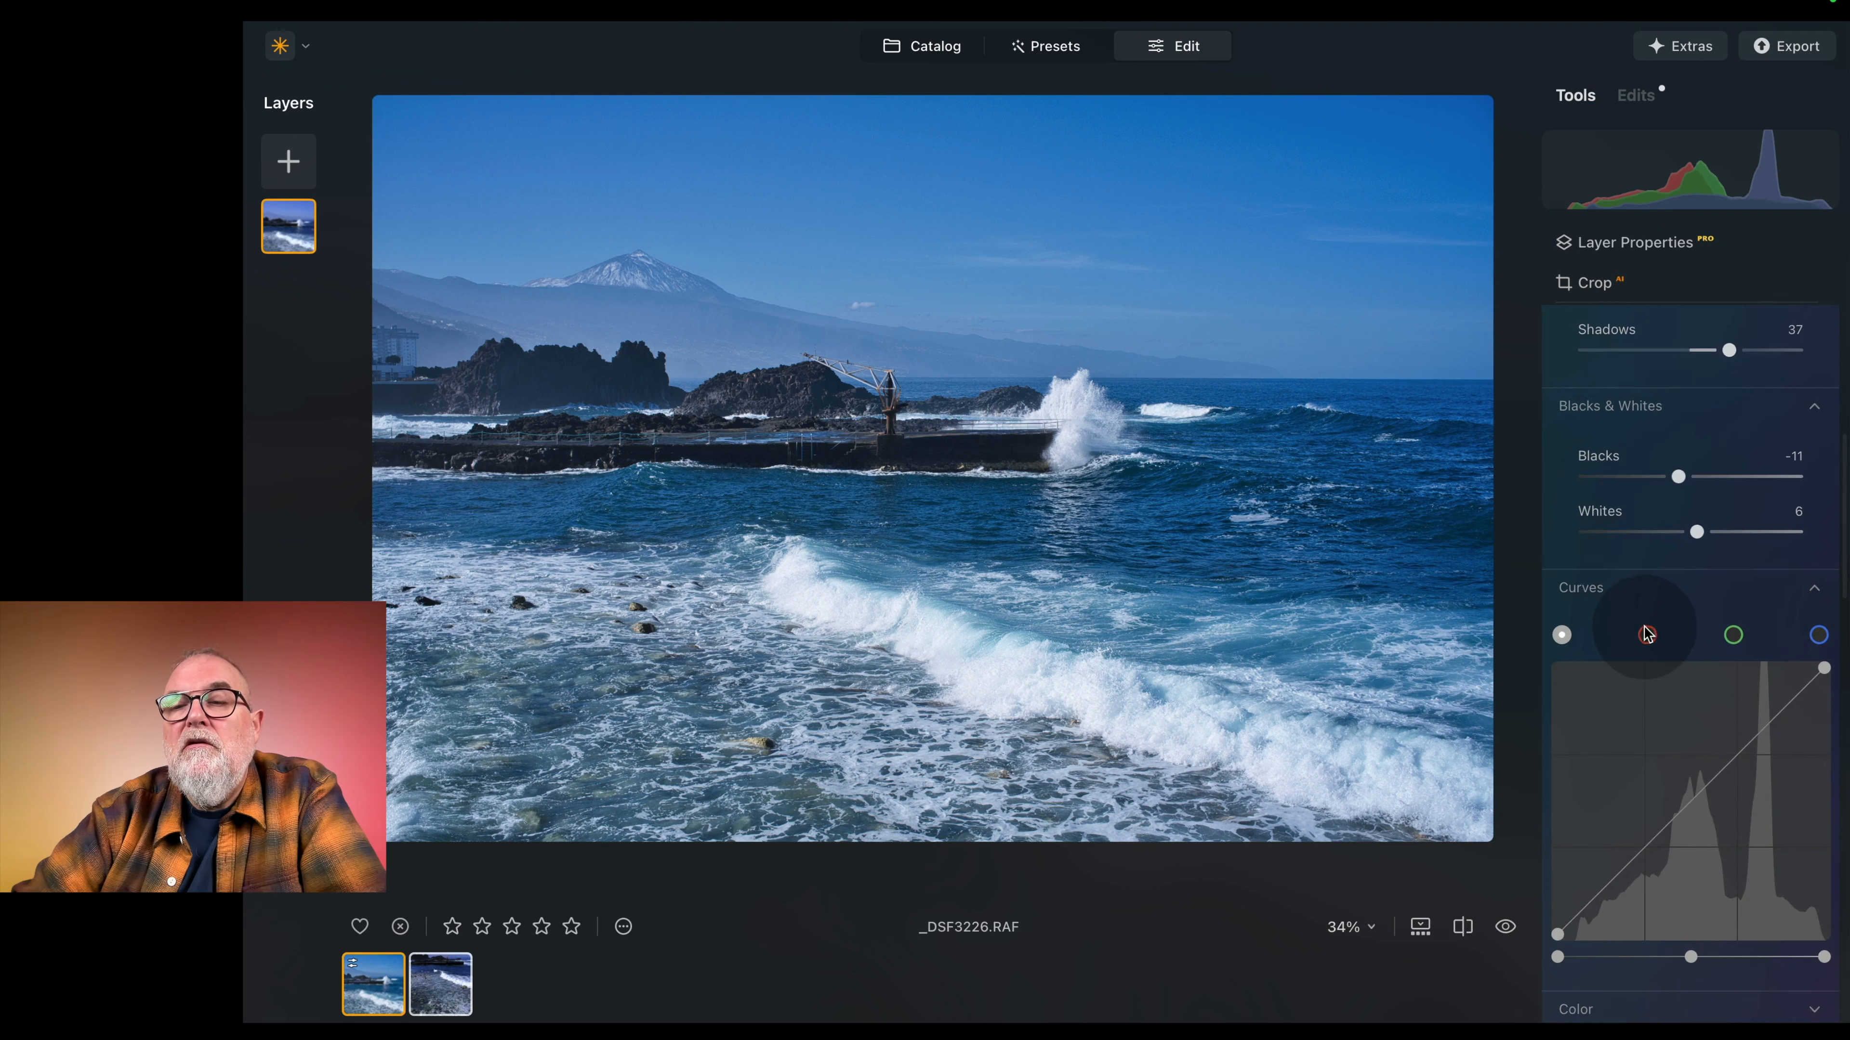
left_click(1647, 848)
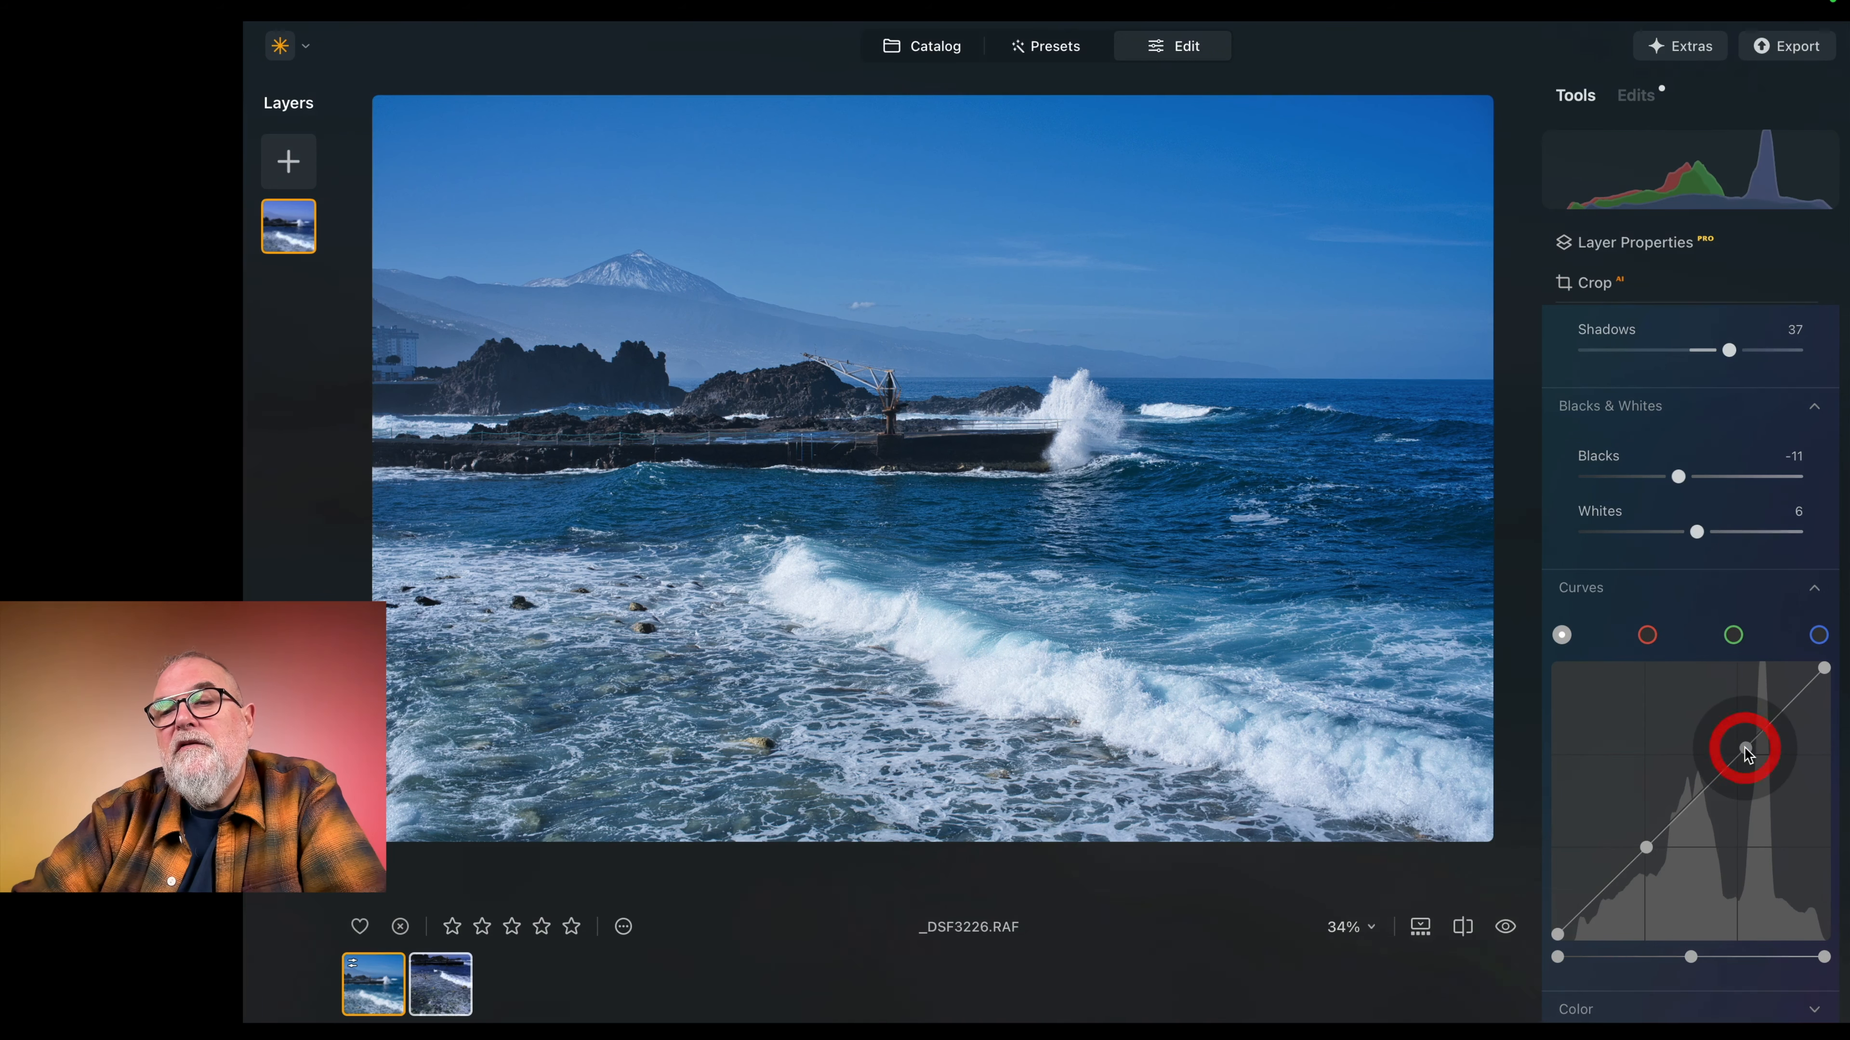
left_click_drag(1748, 753, 1743, 733)
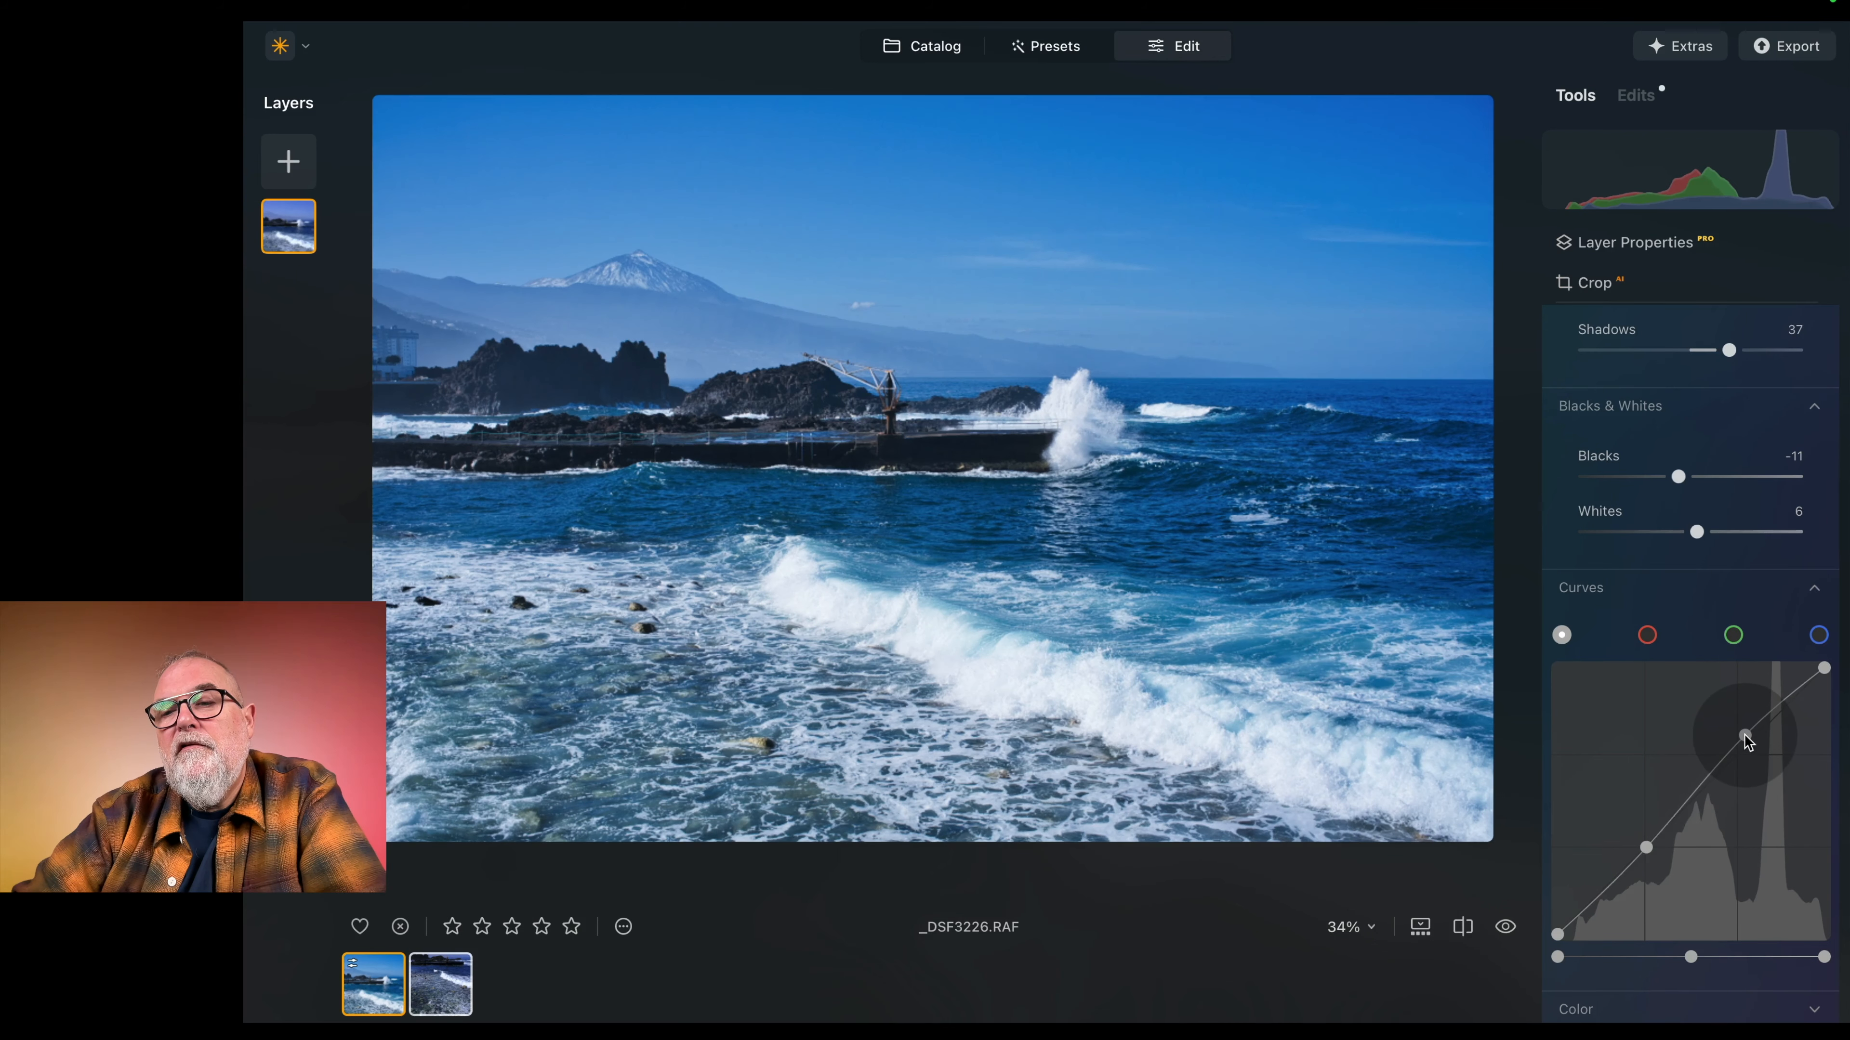
left_click(1745, 735)
left_click_drag(1646, 857, 1646, 867)
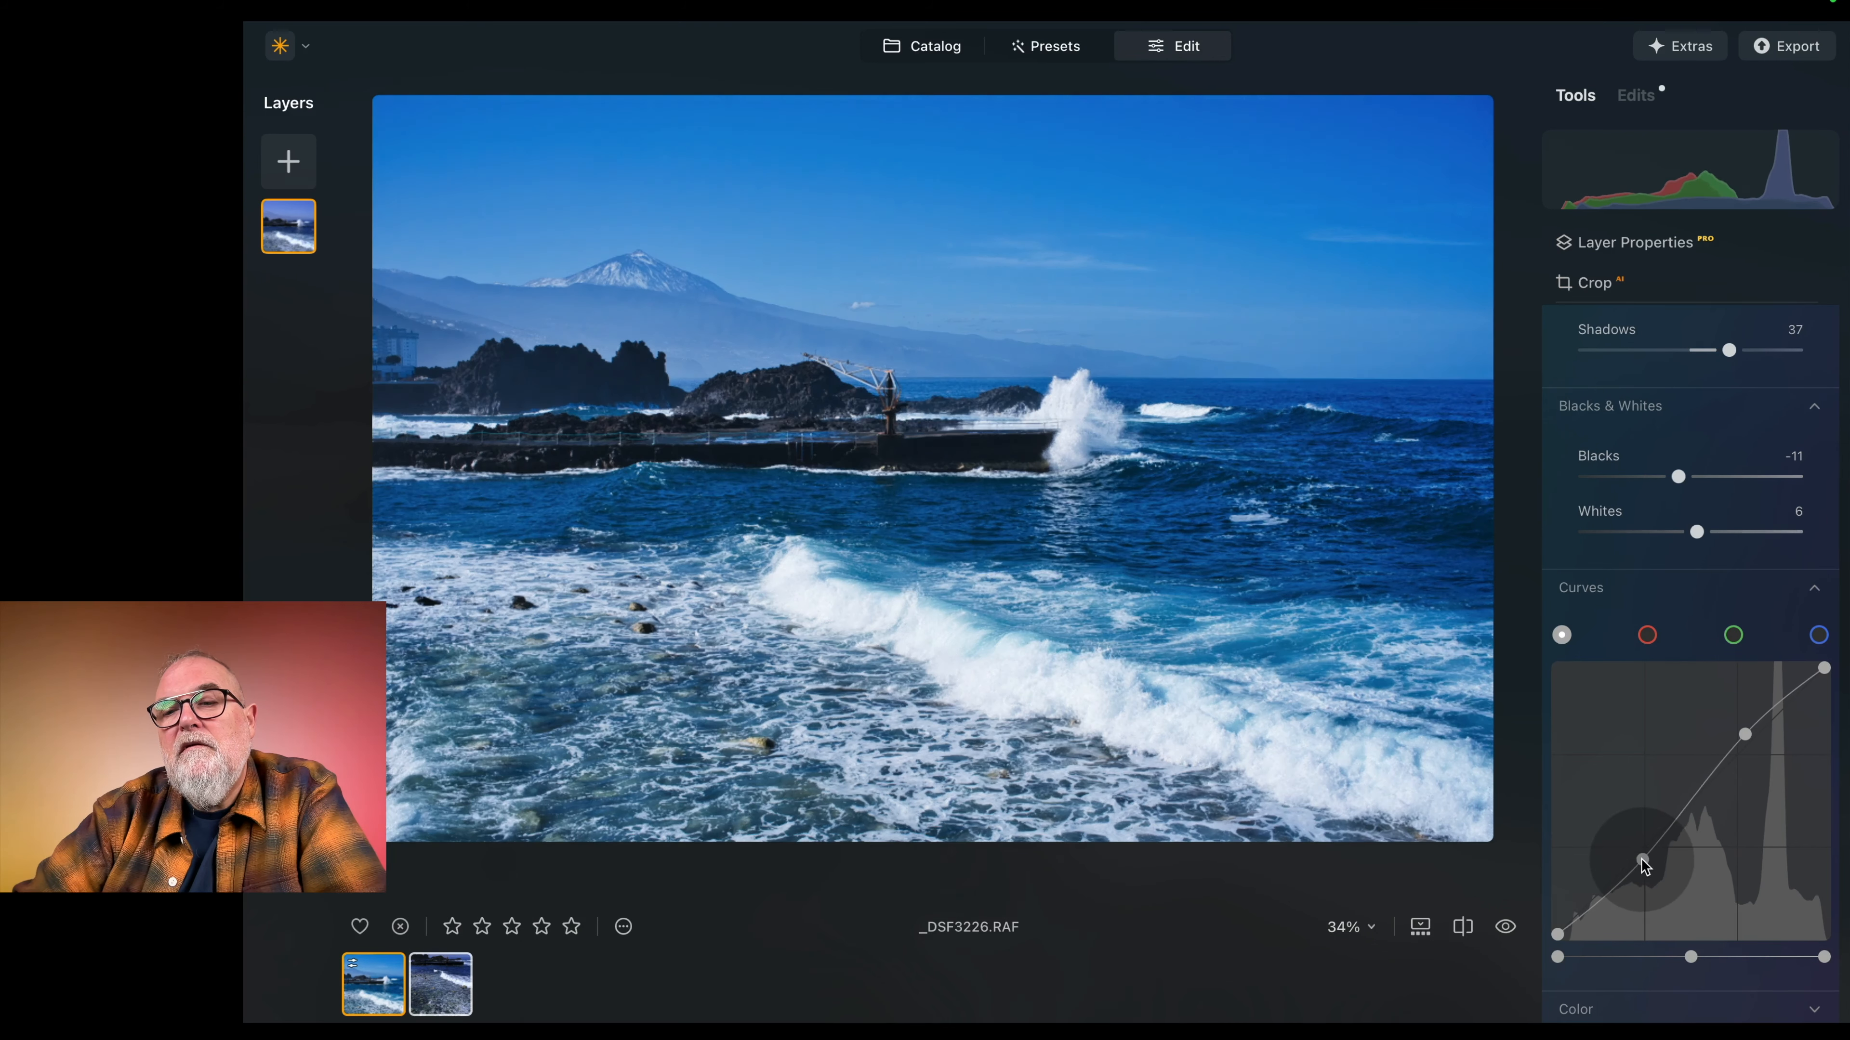
left_click(1646, 865)
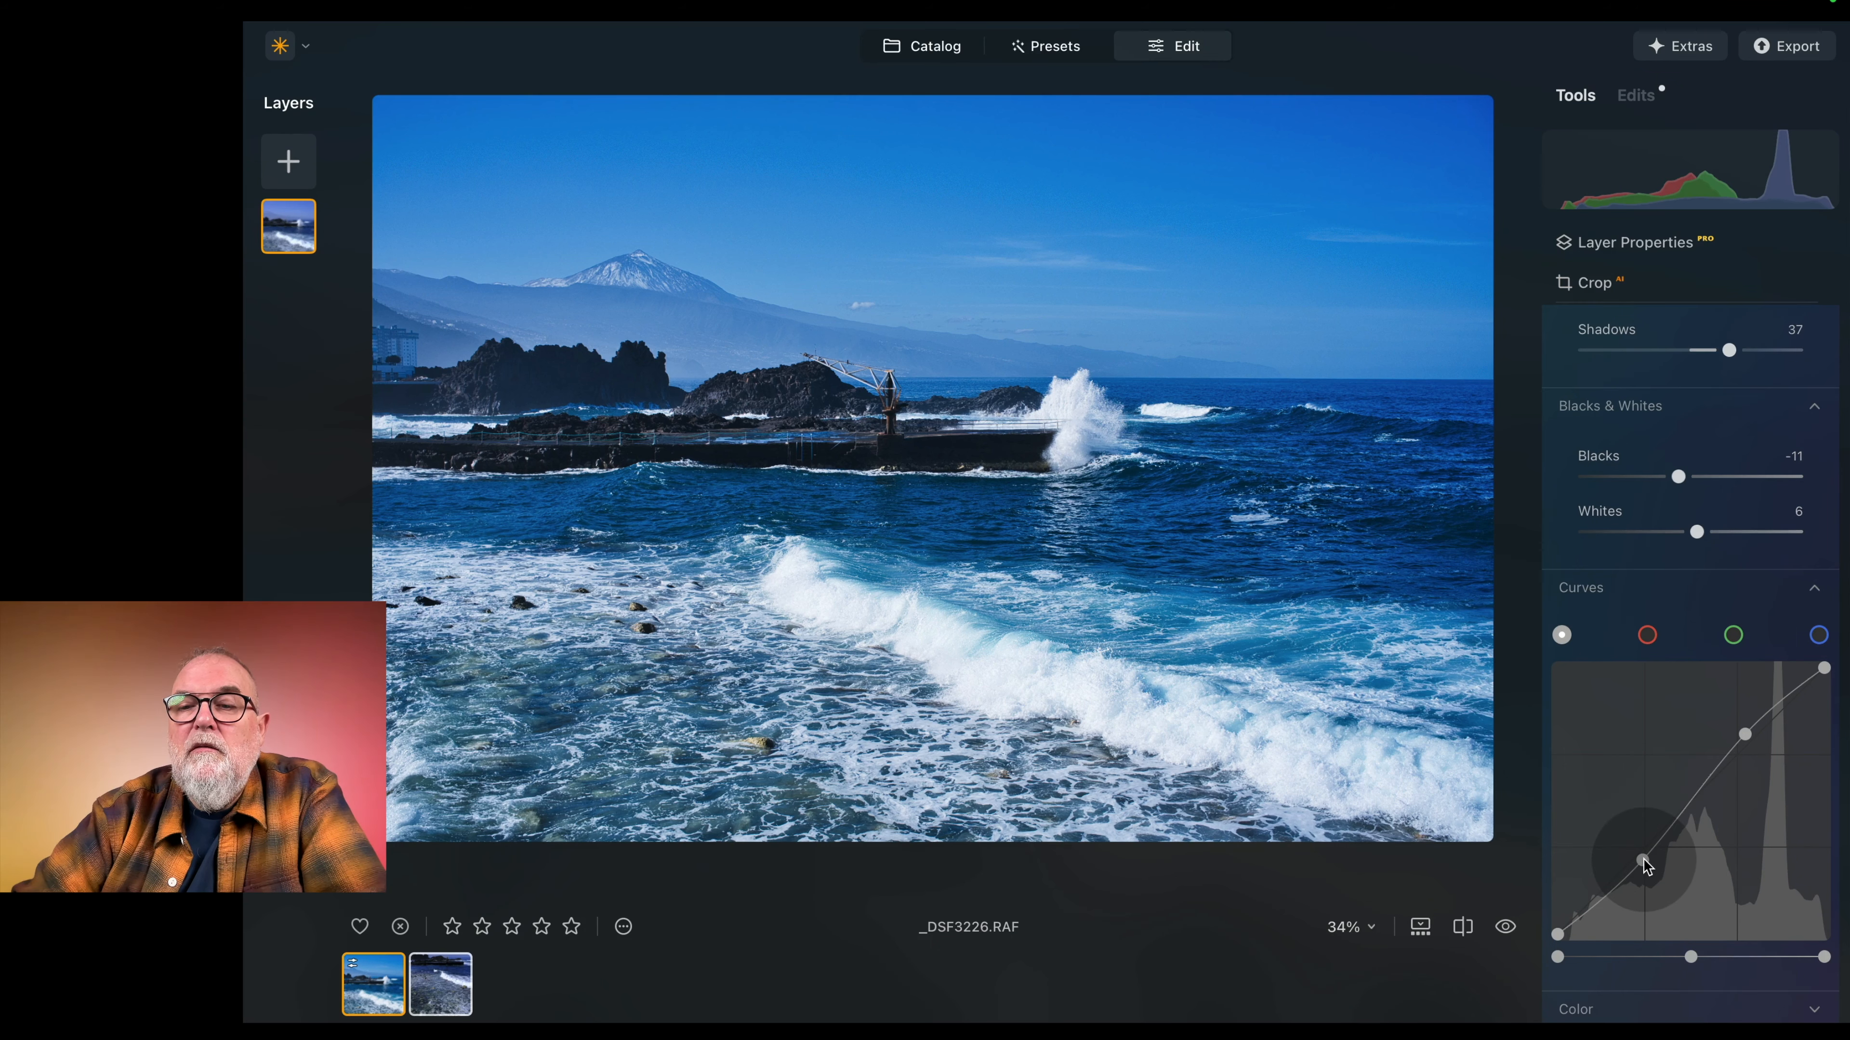
double_click(1644, 862)
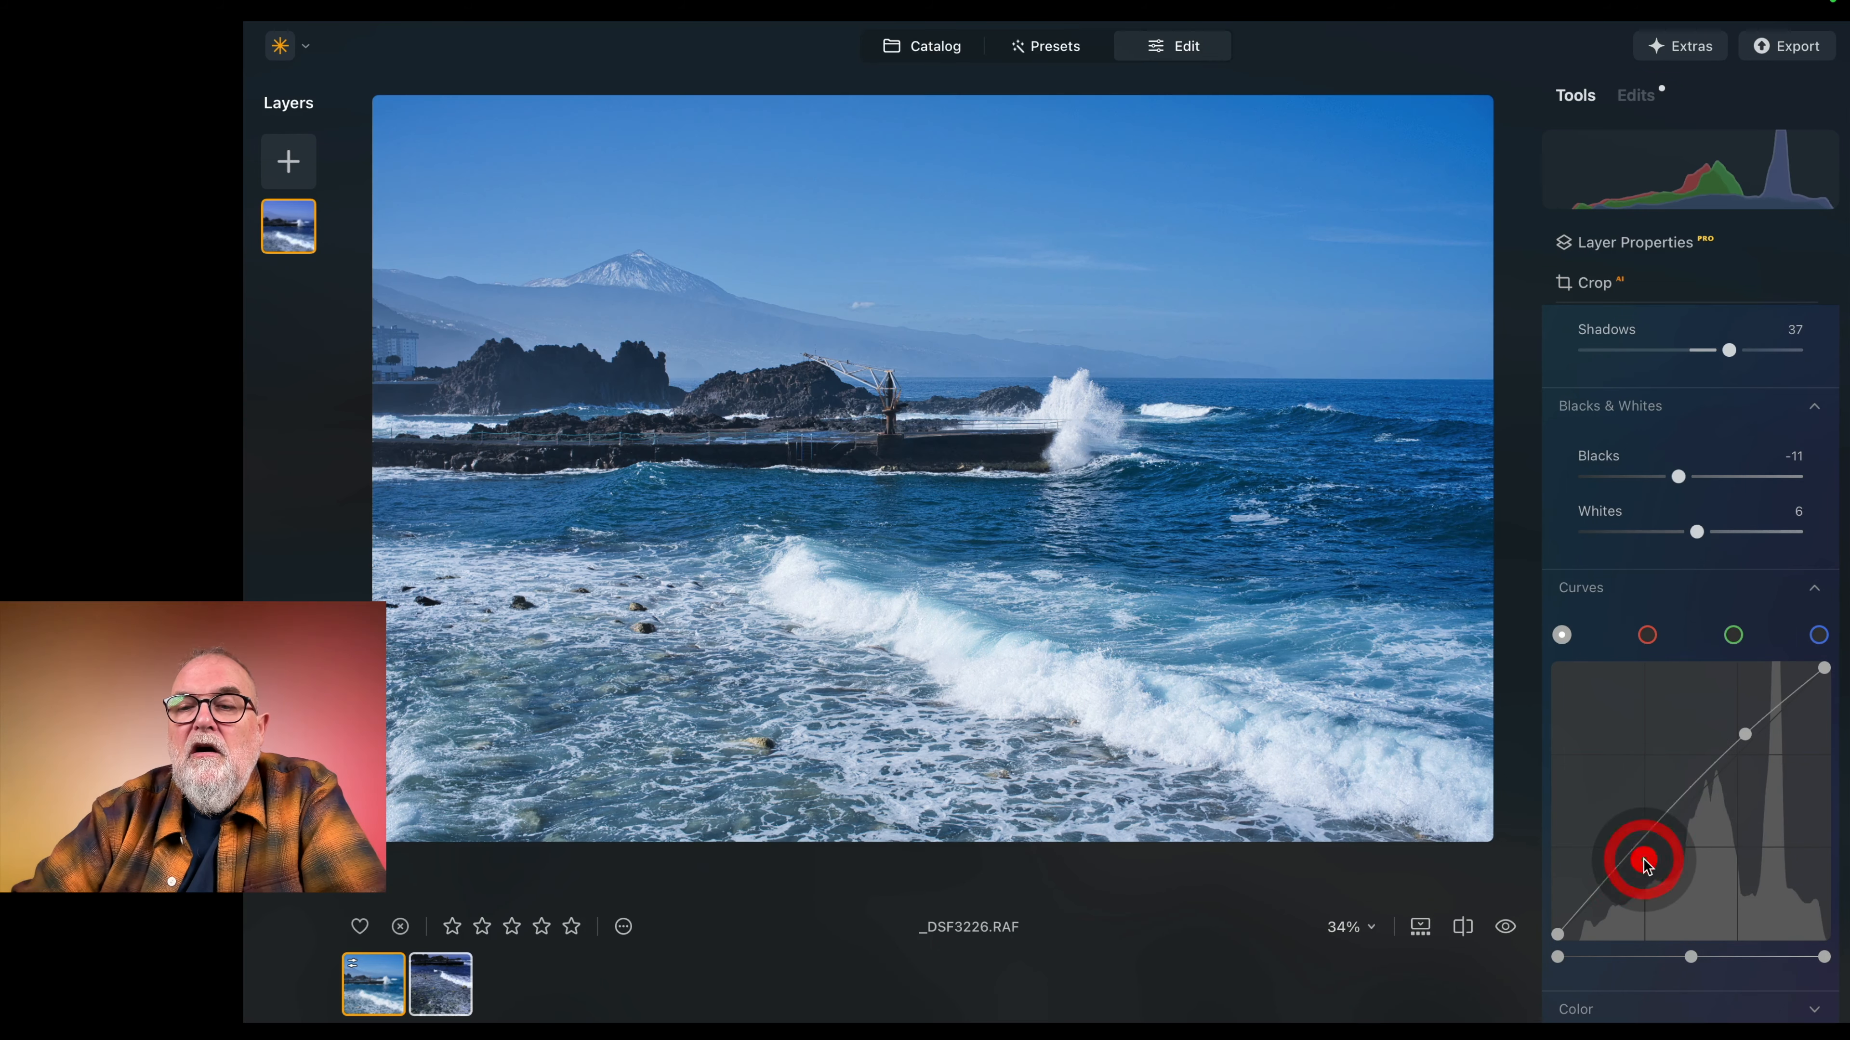
double_click(1748, 736)
Step: Warm the photo's white balance by setting the Temperature to 5400
scroll(1748, 736, "down", 5)
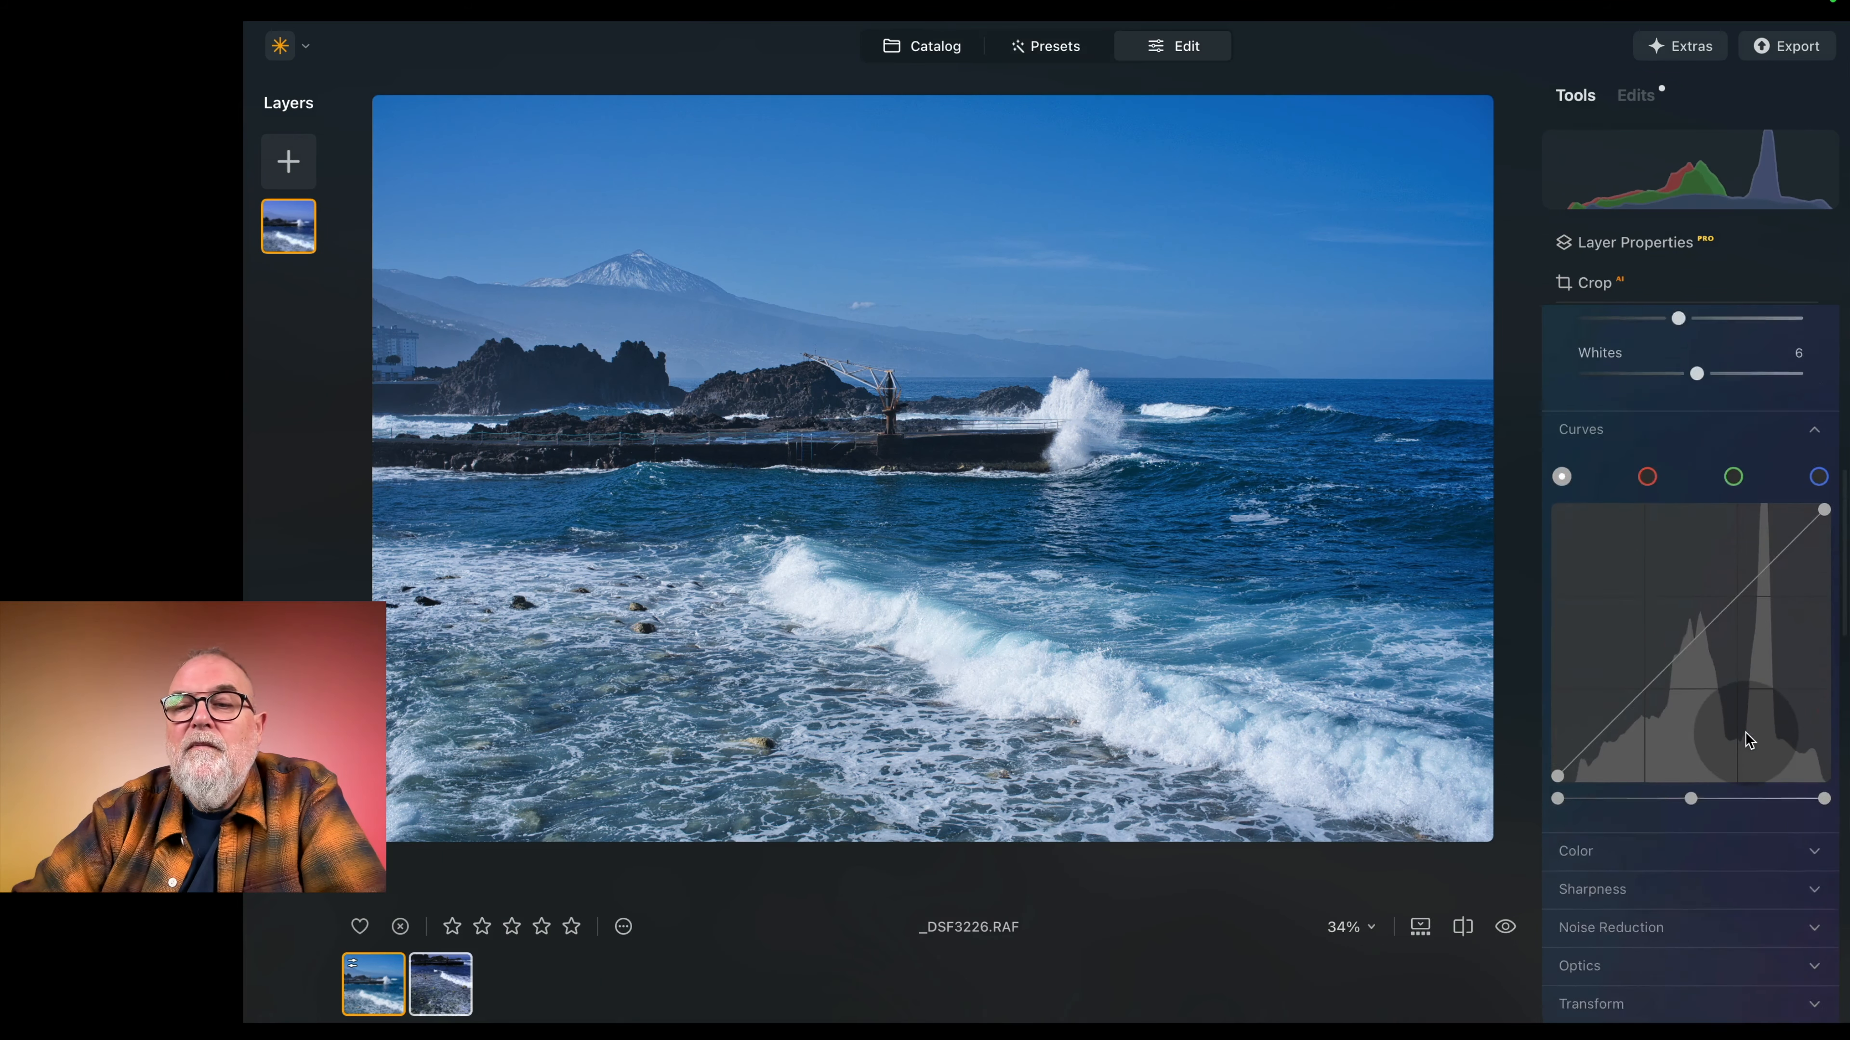
left_click(1817, 738)
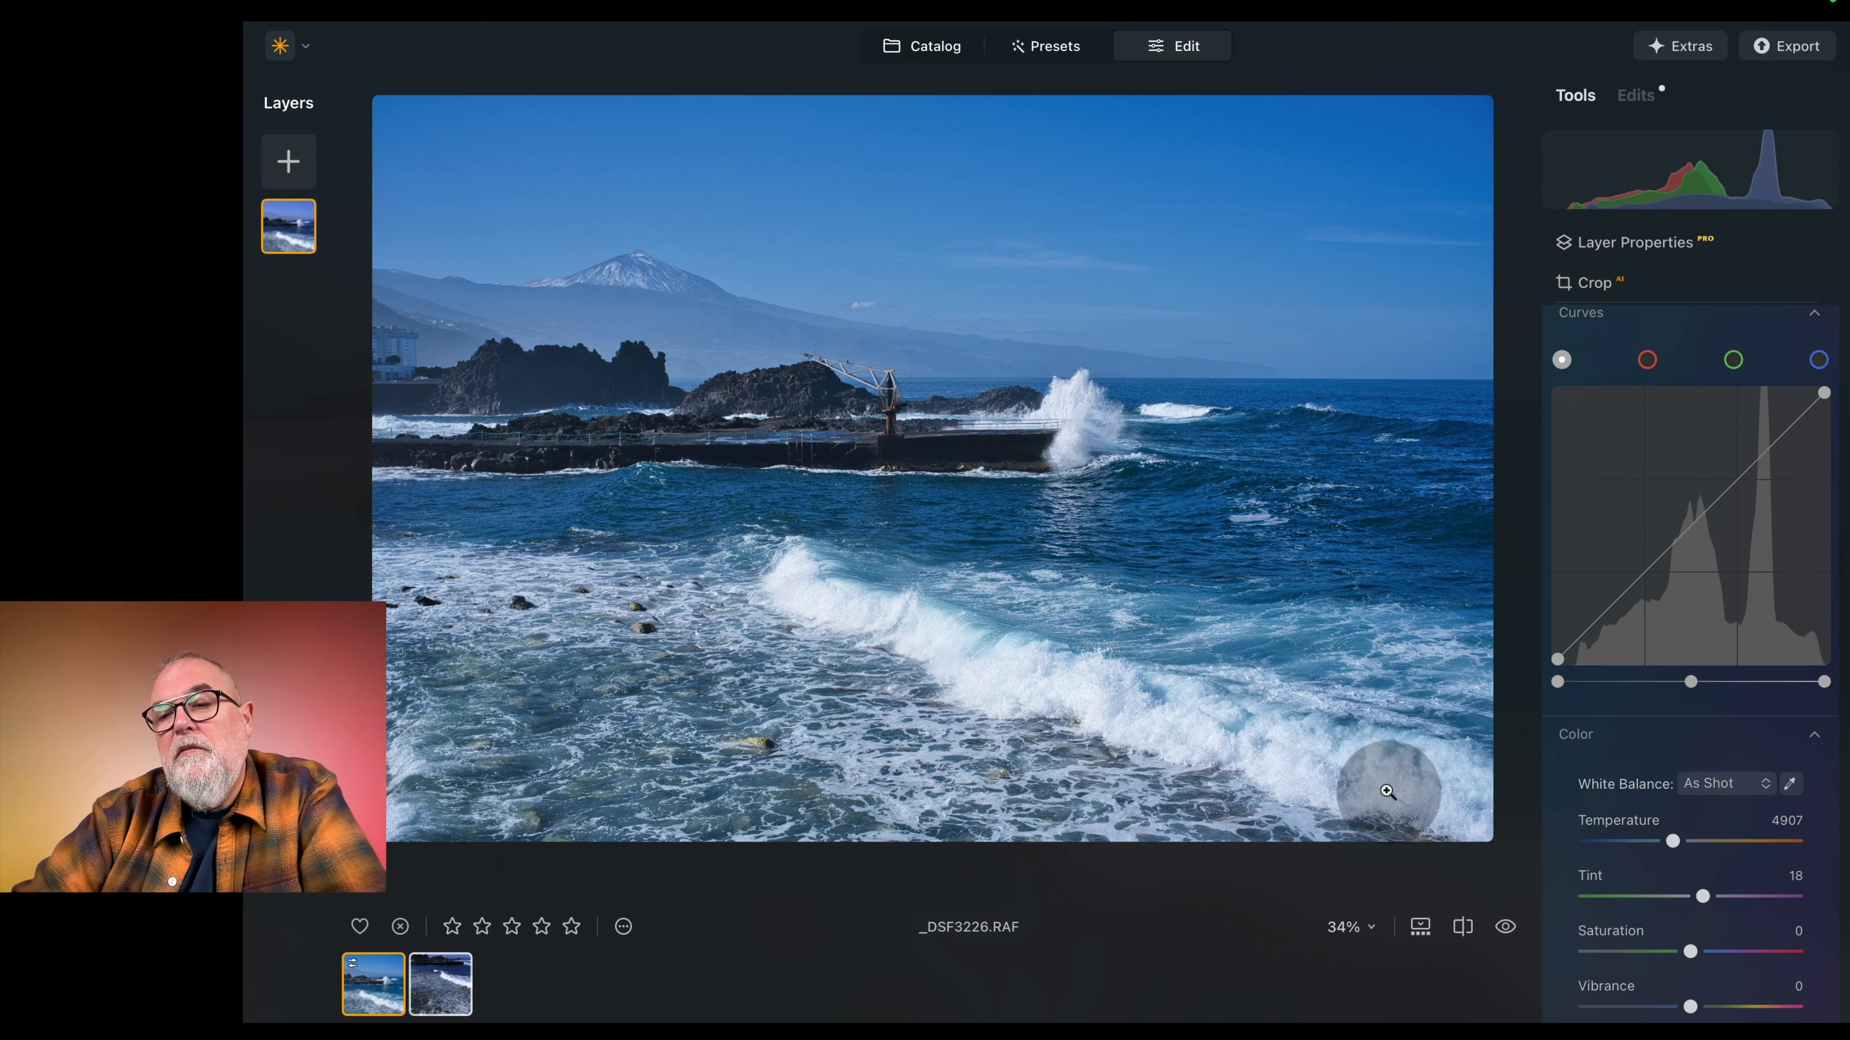
mouse_move(1673, 842)
left_mouse_down()
mouse_move(1792, 842)
mouse_move(1280, 843)
mouse_move(1847, 838)
mouse_move(1692, 841)
left_mouse_up()
left_click(1777, 818)
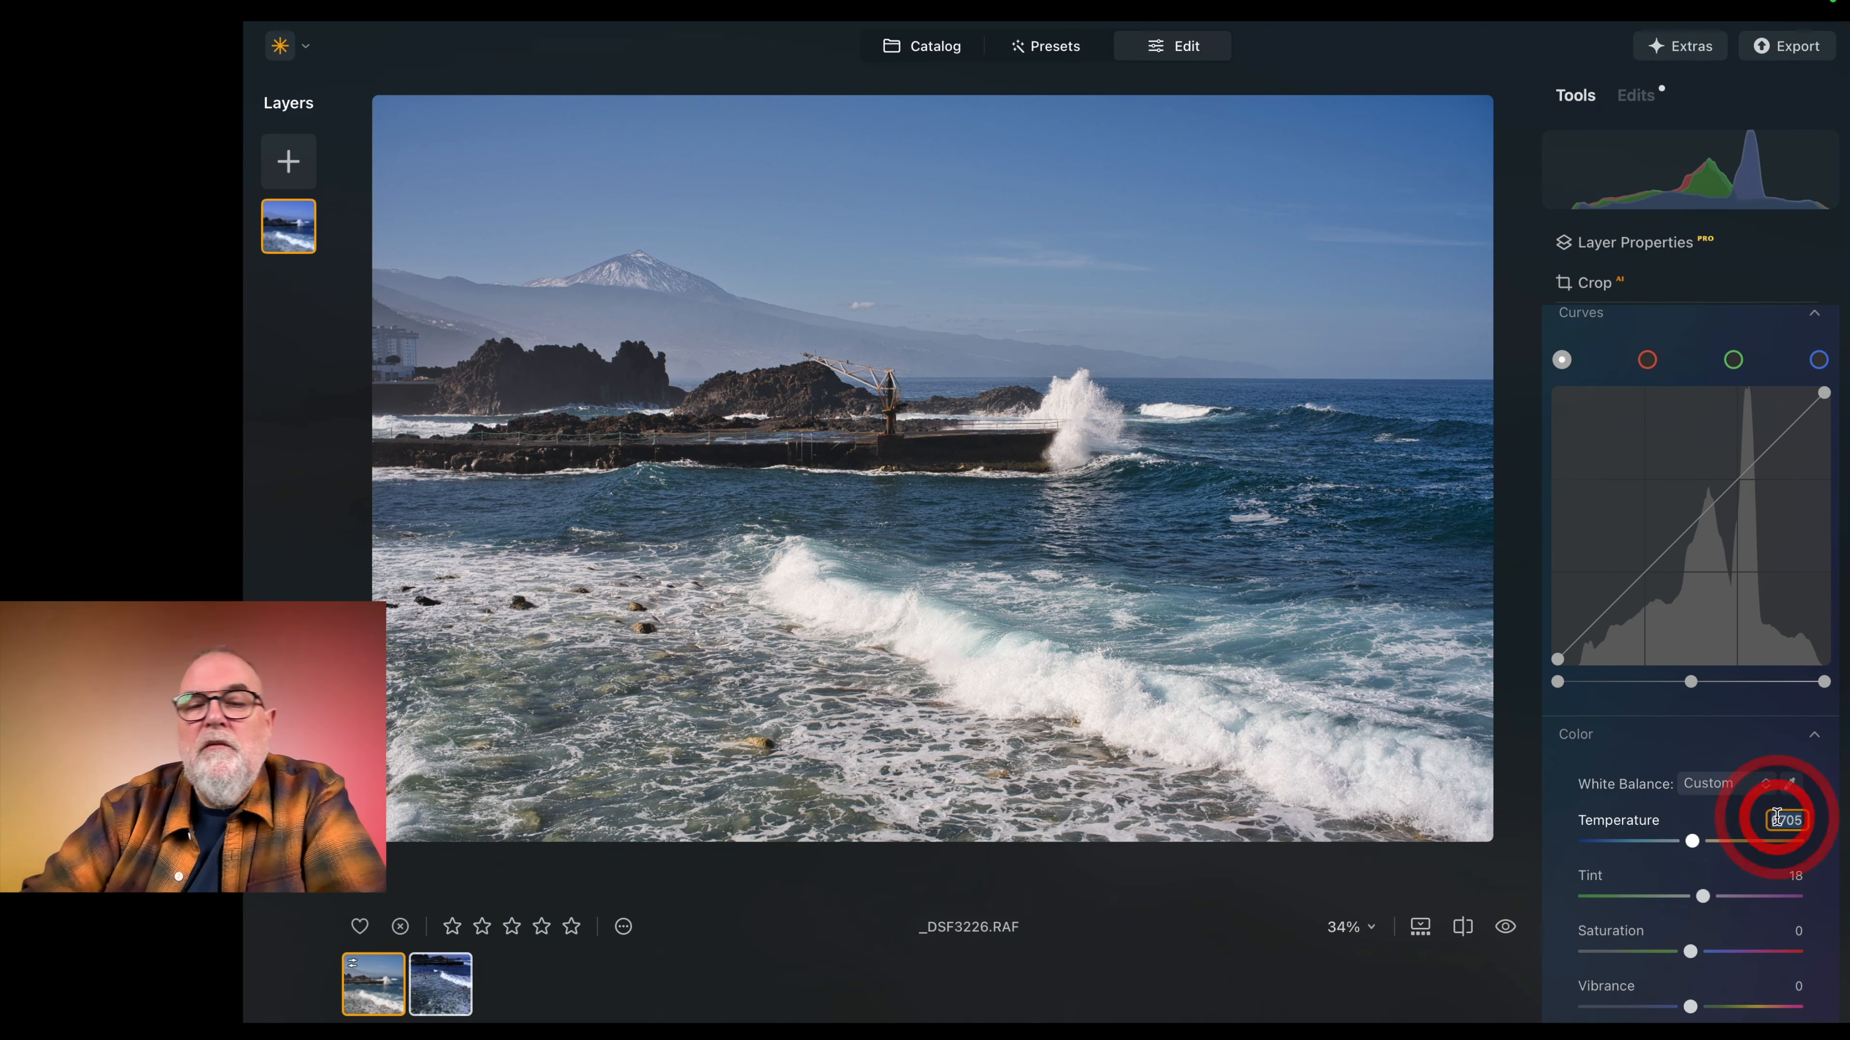
type("5")
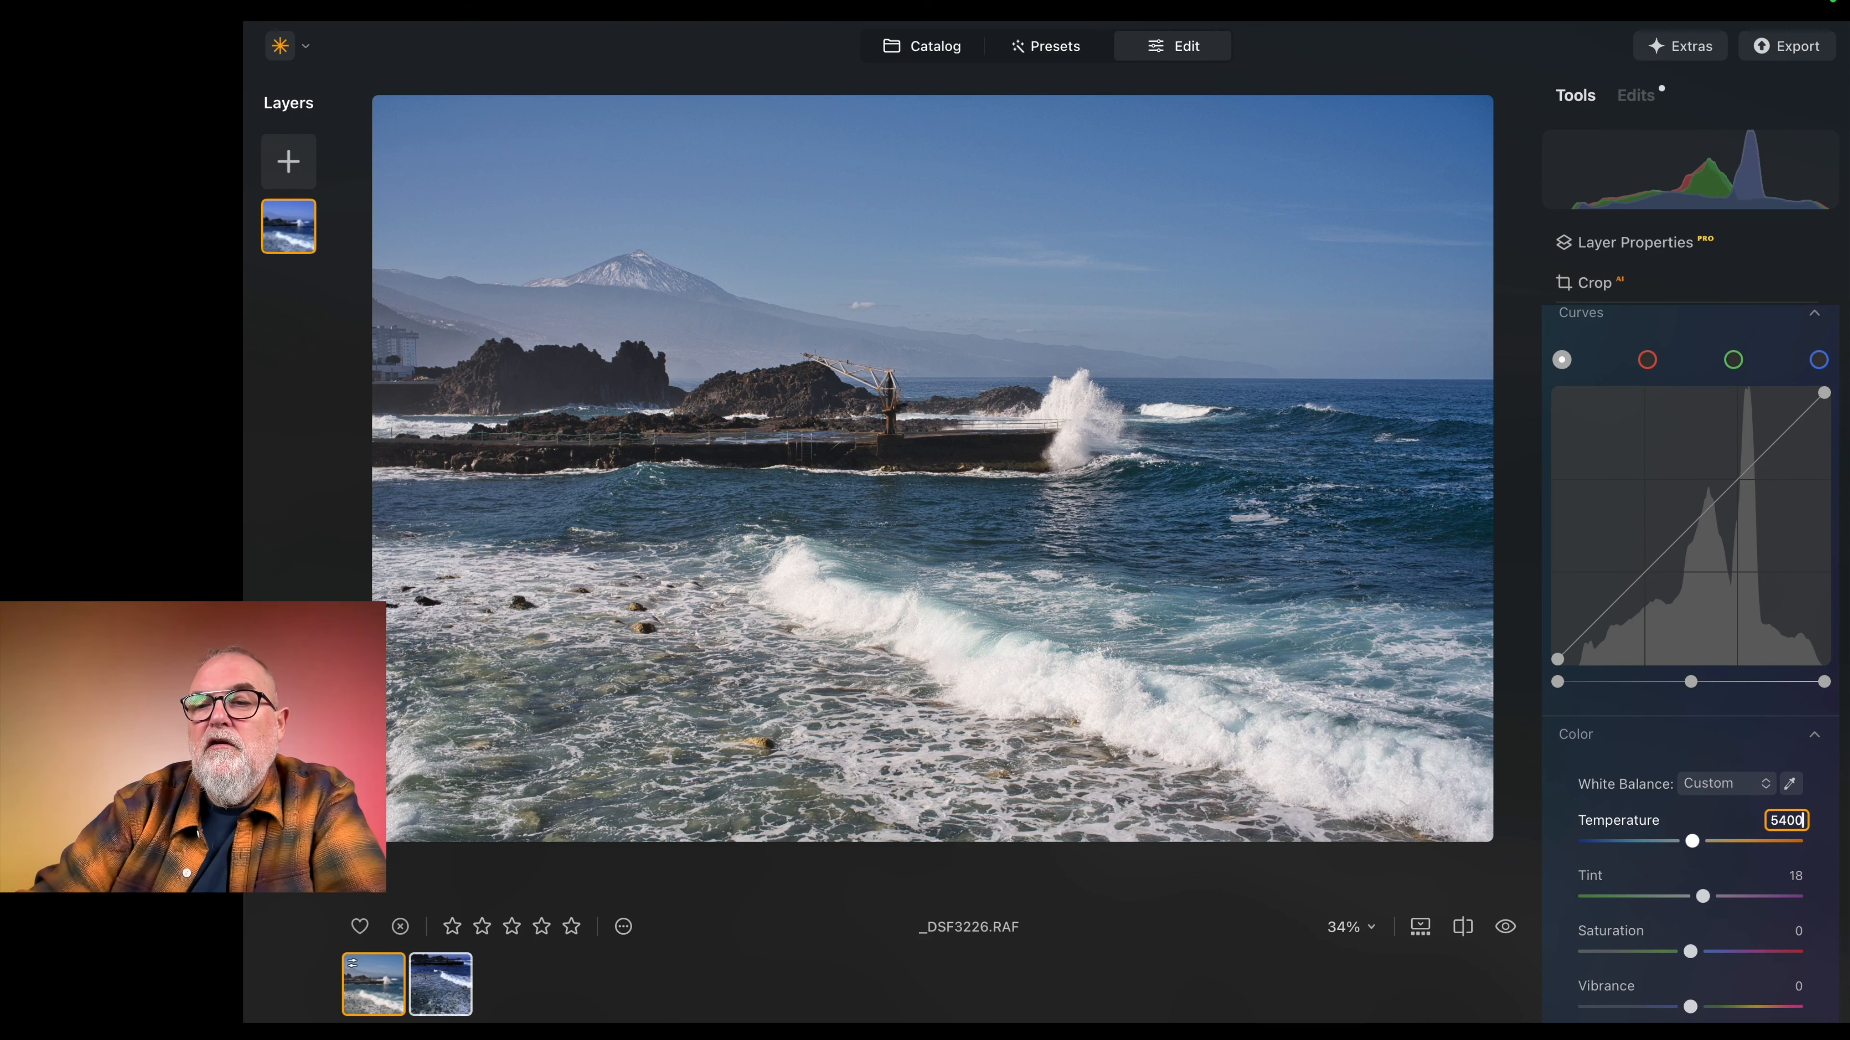
key("Return")
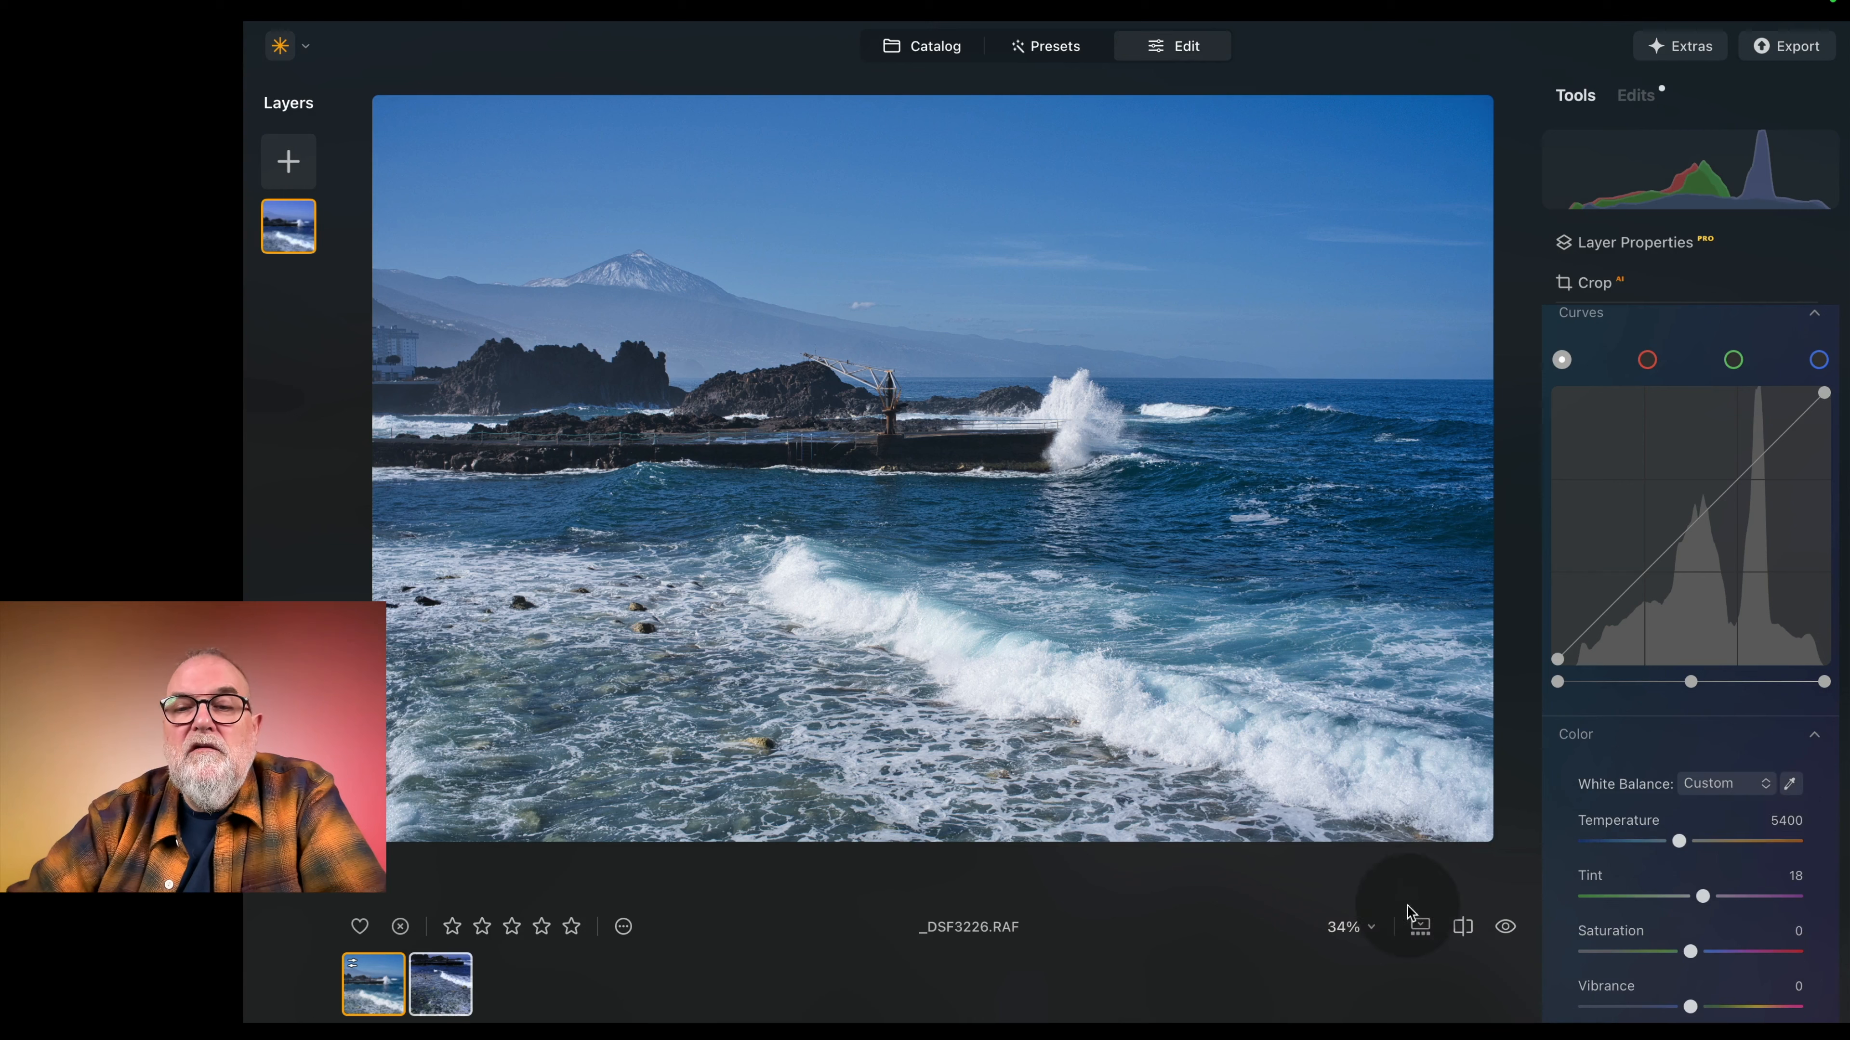
Step: Compare the edited photo with its unedited version
left_click(1506, 927)
left_click(1506, 927)
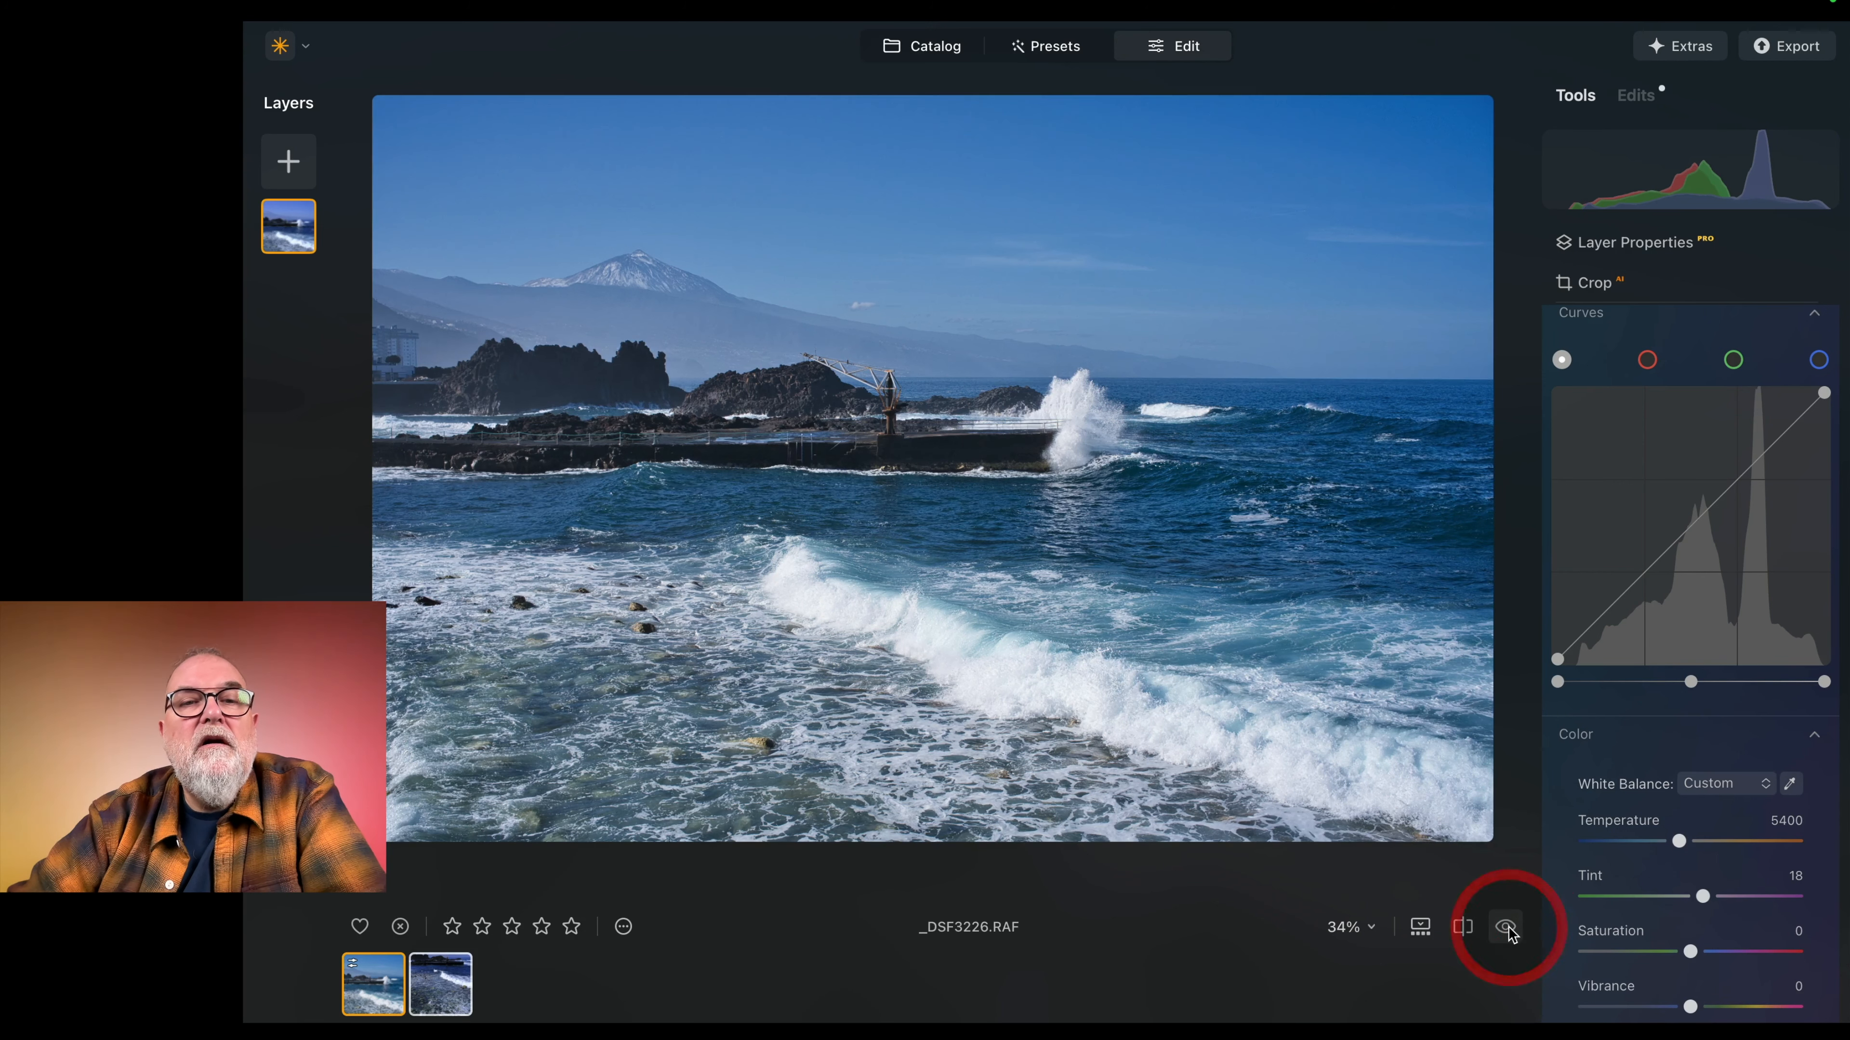
left_click(1505, 928)
left_click(1506, 928)
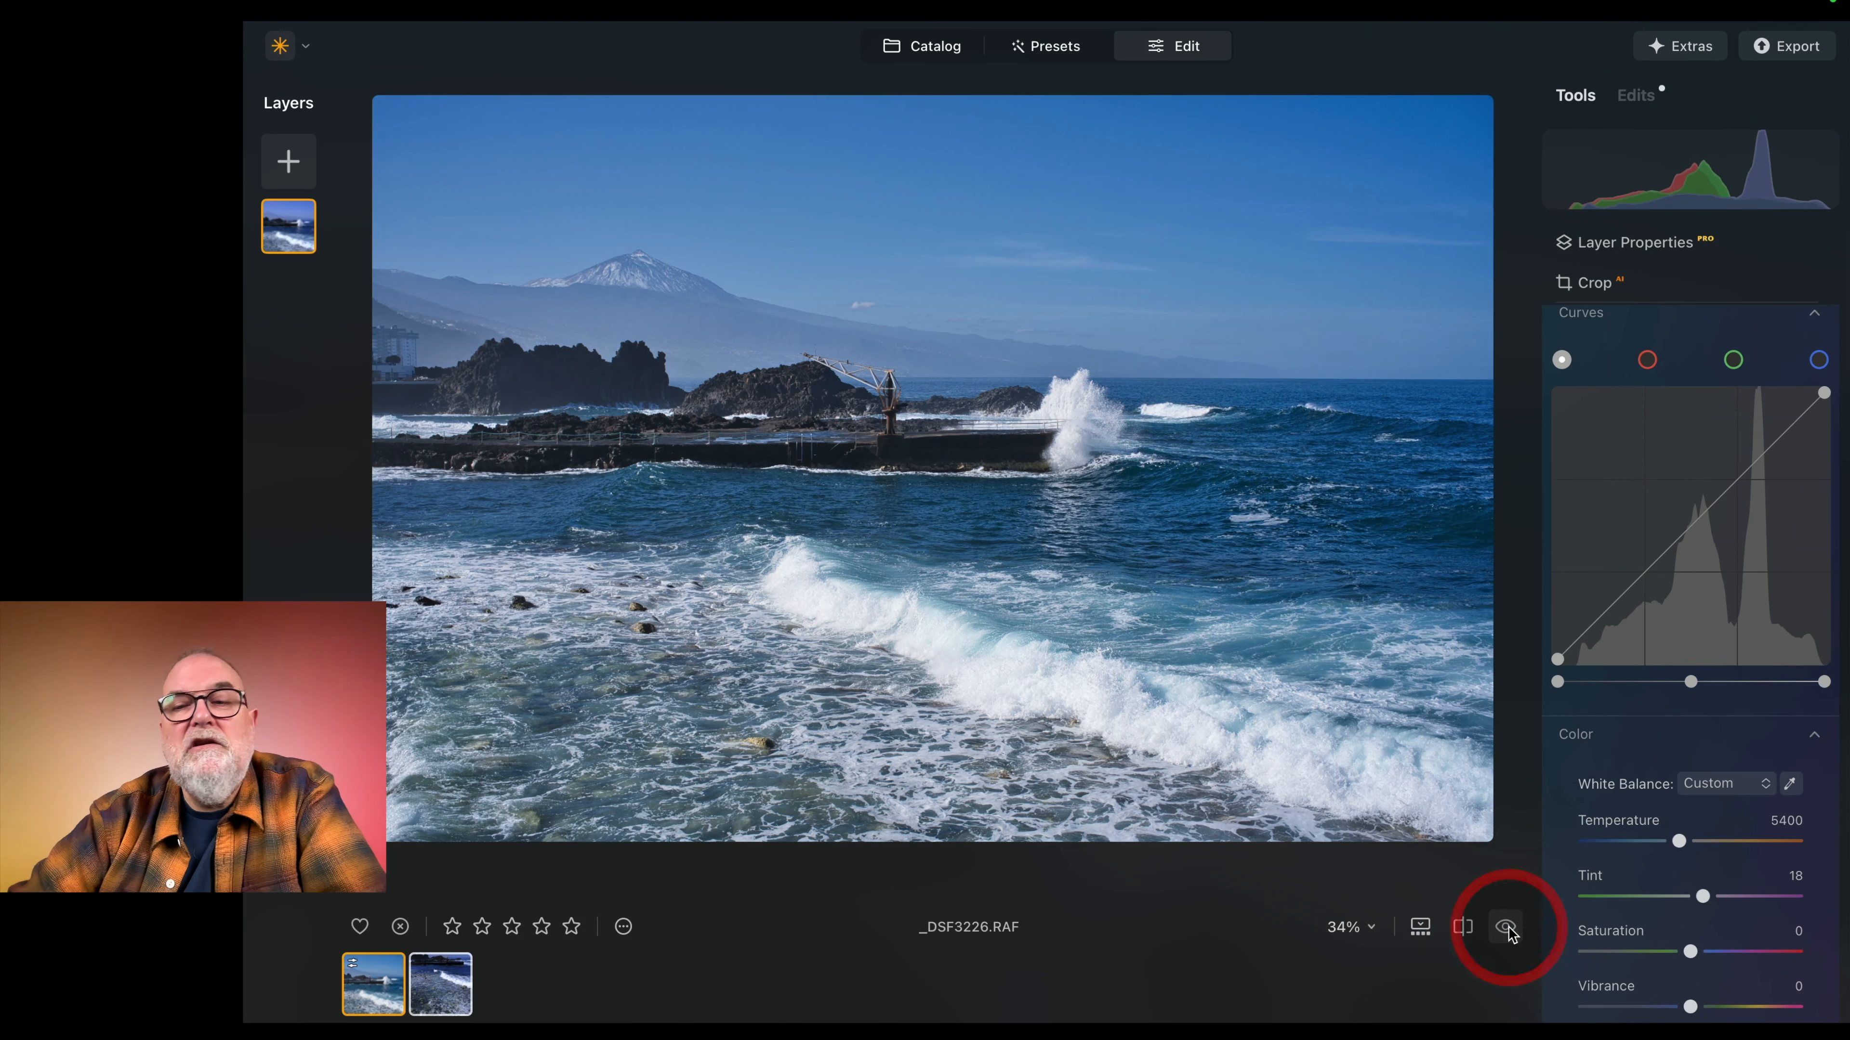
Step: Try removing all colour with a Saturation of -100, and reset Saturation to its default
scroll(1648, 878, "down", 3)
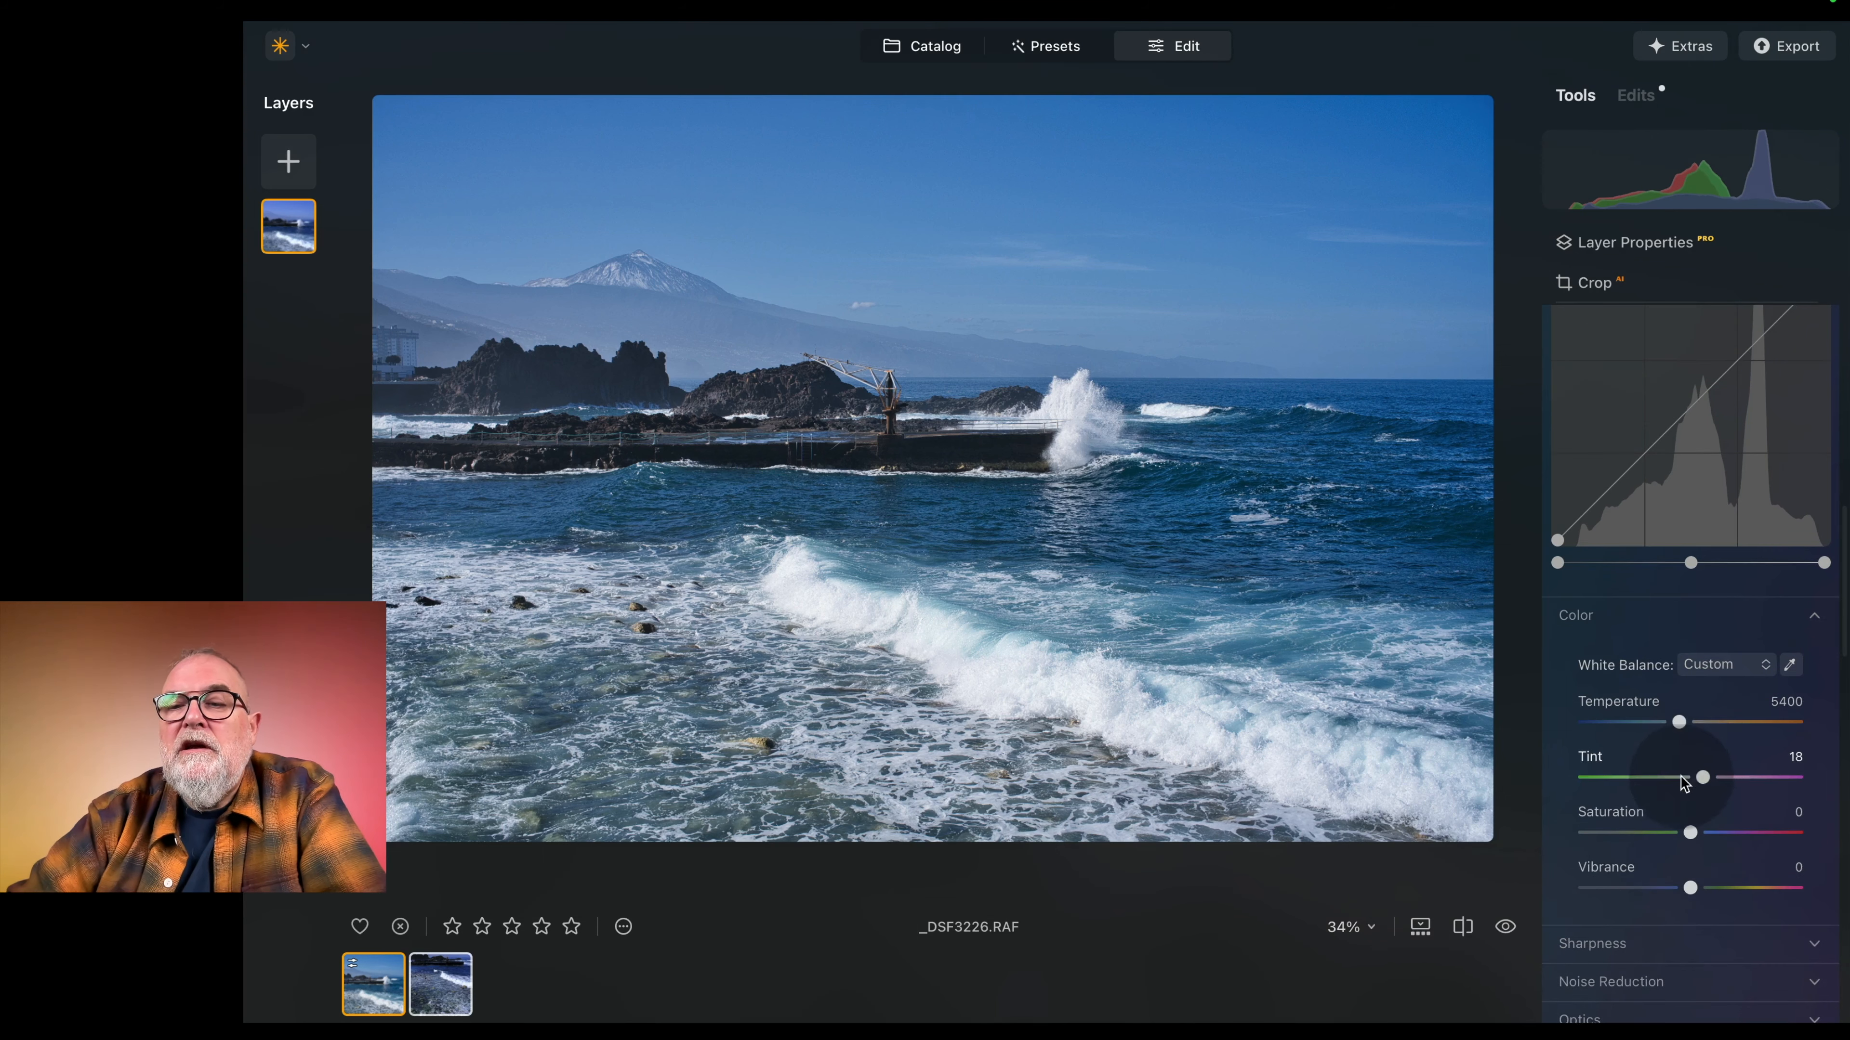
left_click_drag(1690, 832, 1185, 845)
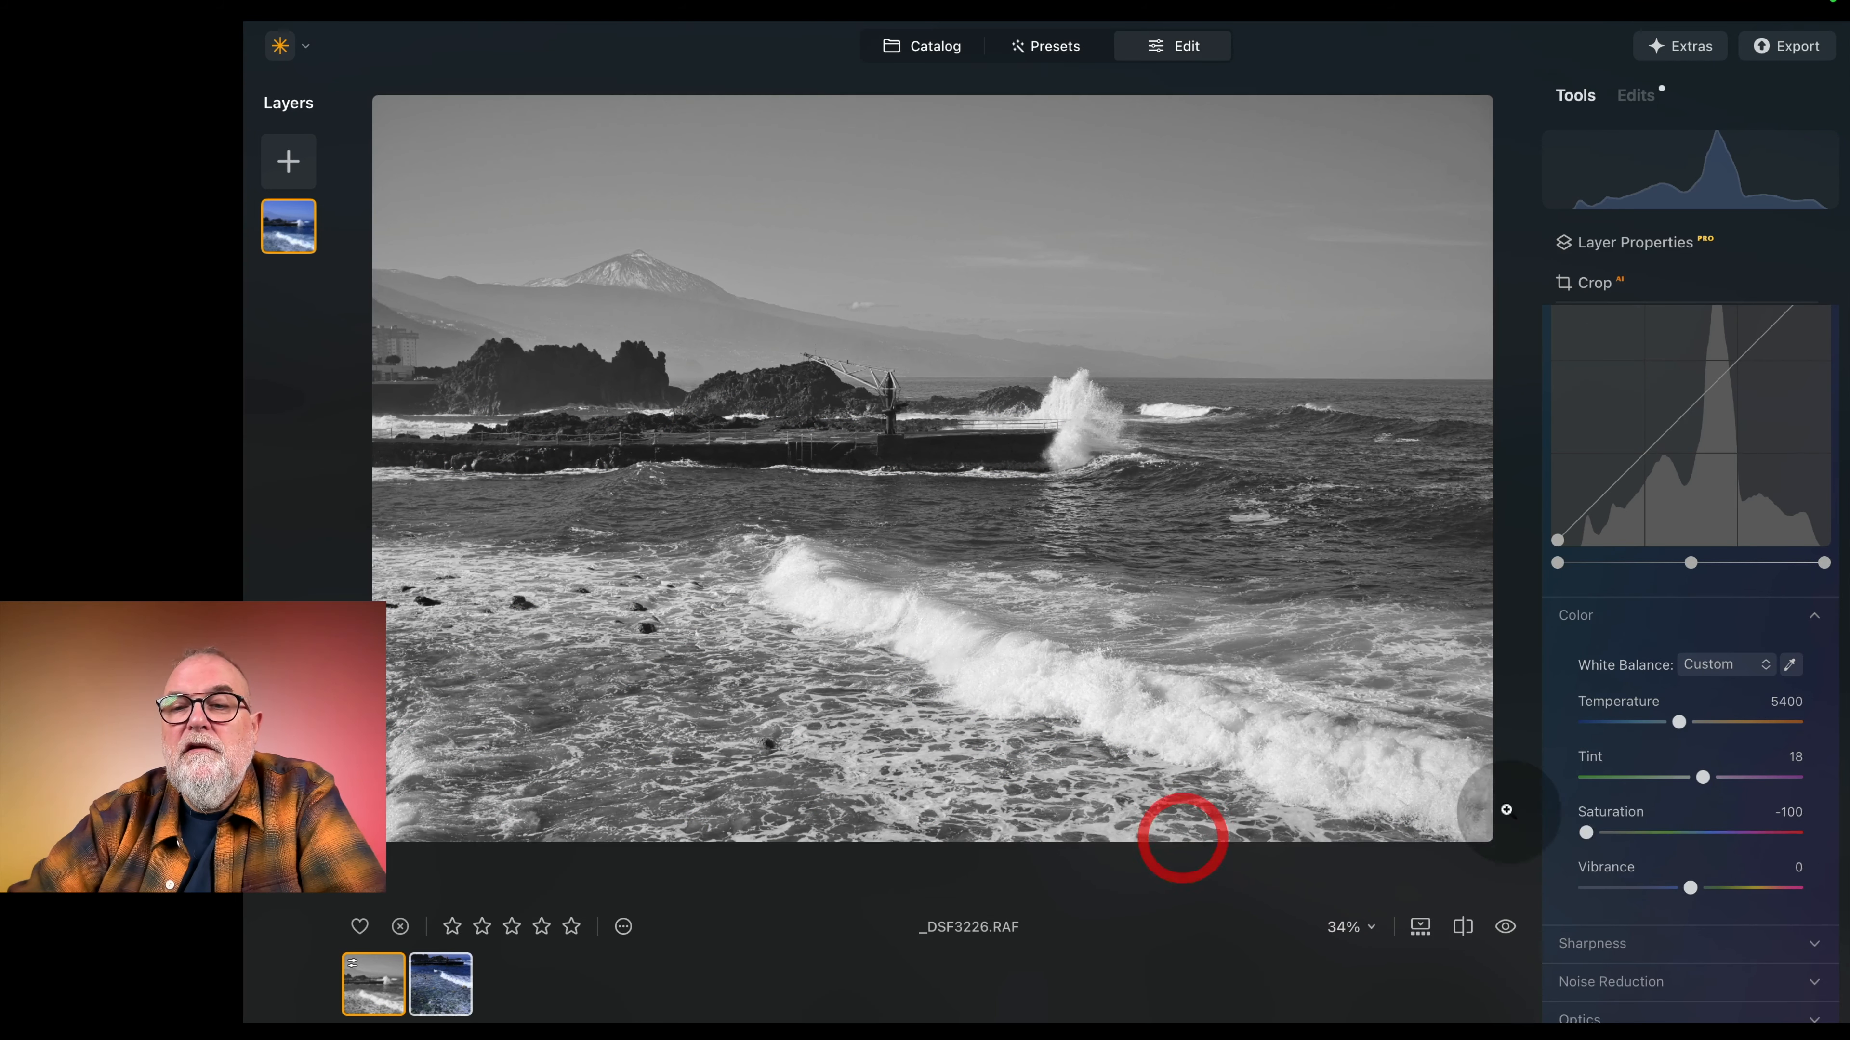
double_click(1588, 830)
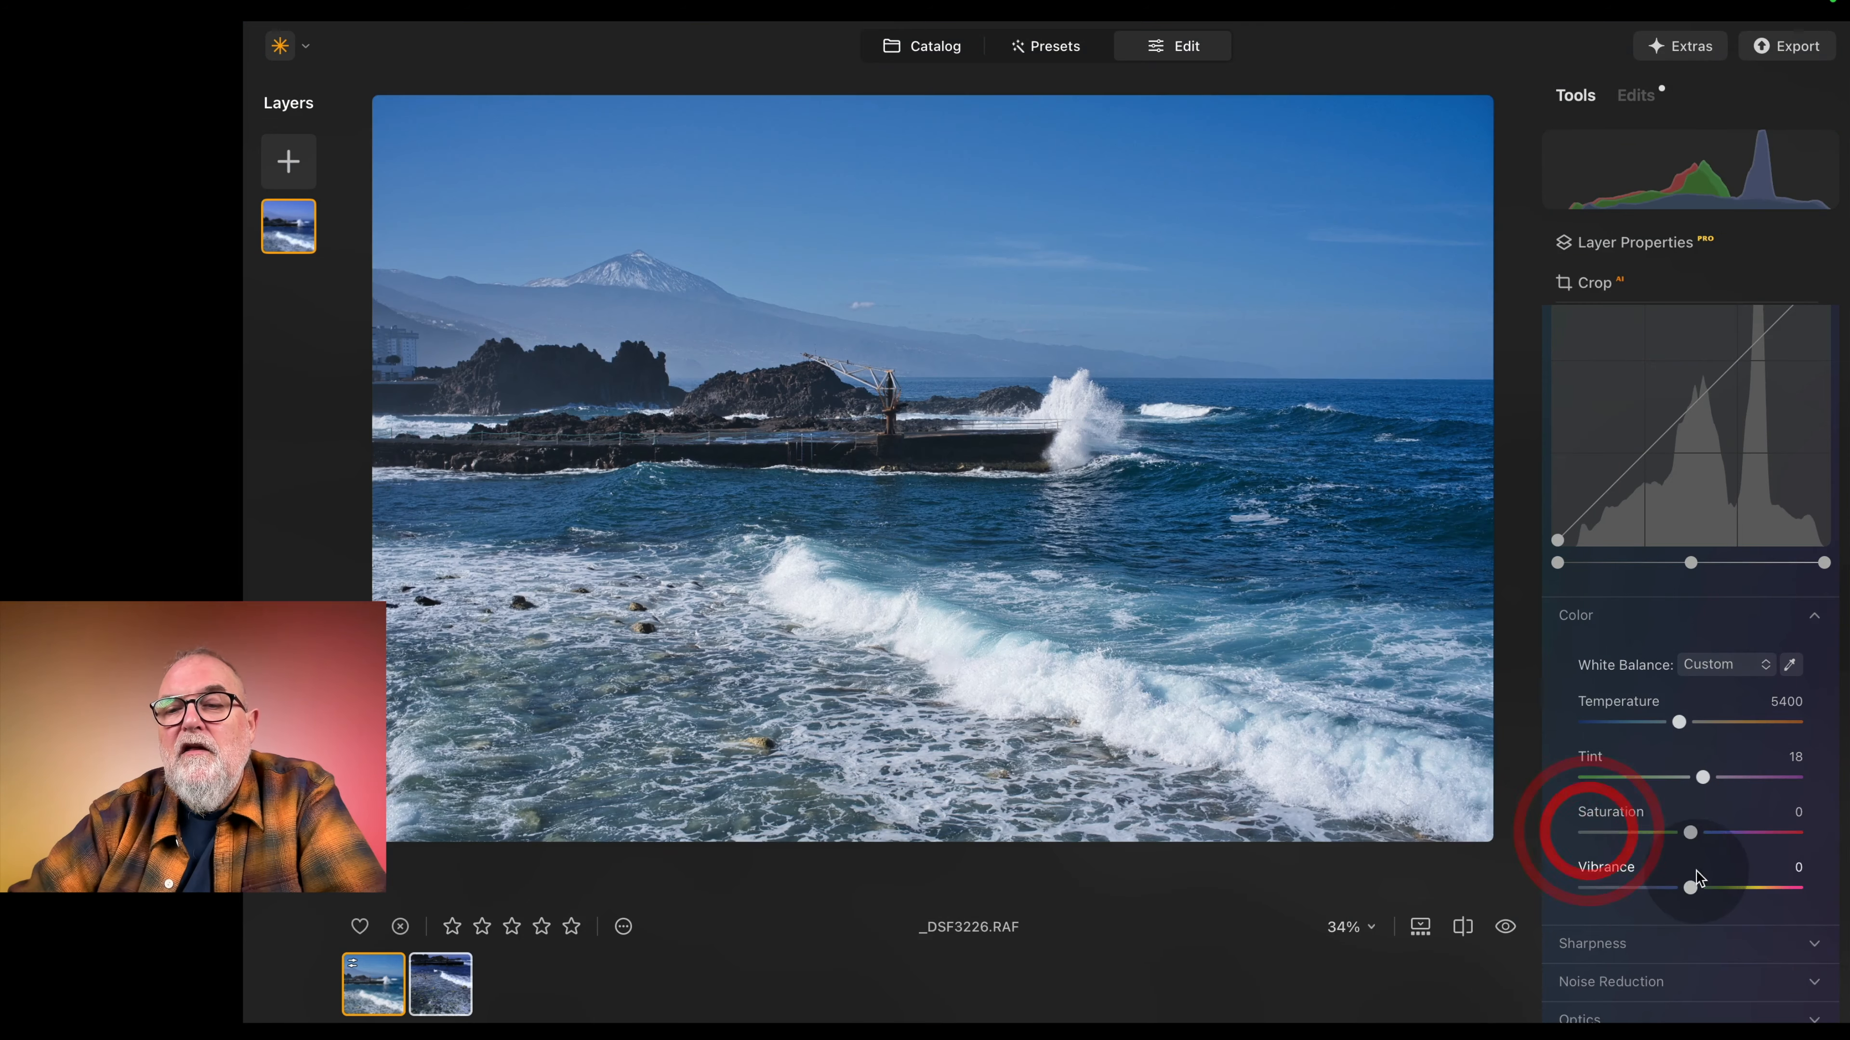
Step: Sharpen the photo lightly by setting Sharpen to 10 in the Sharpness settings
scroll(1697, 874, "down", 3)
left_click(1810, 784)
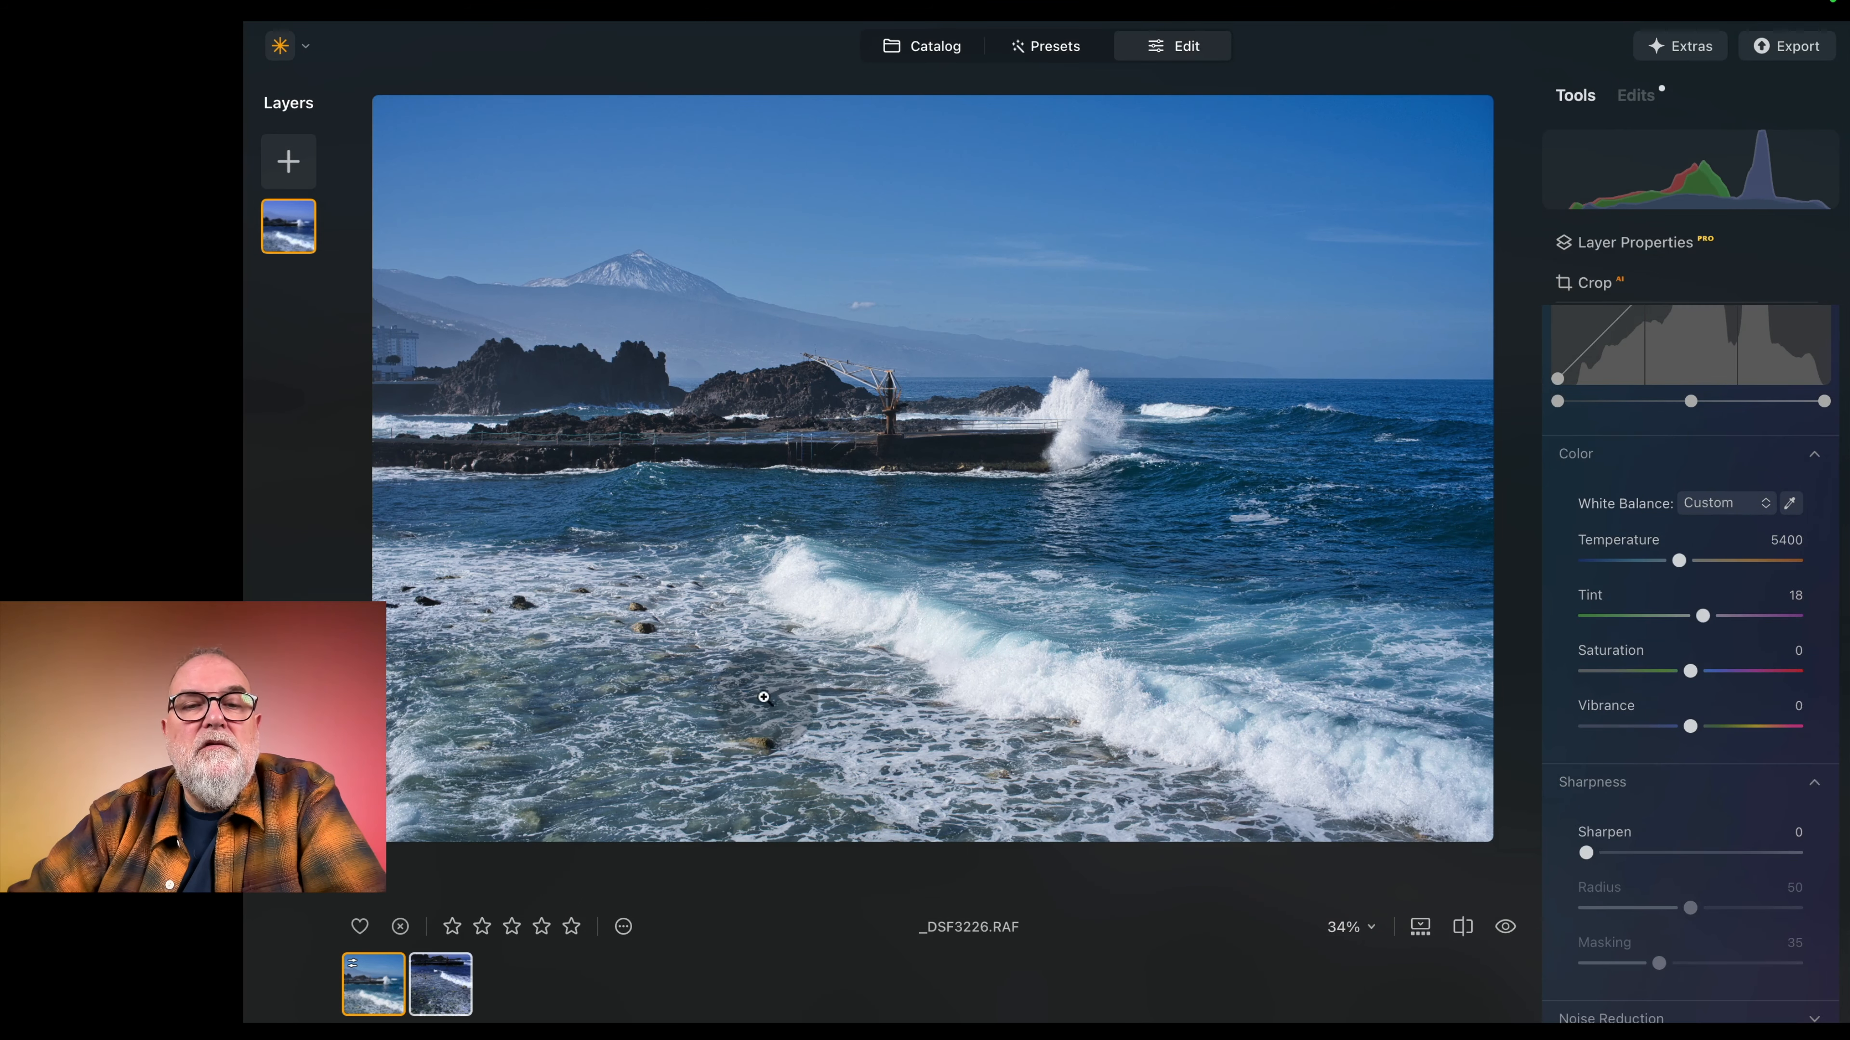
left_click(769, 680)
left_click_drag(768, 680, 1020, 525)
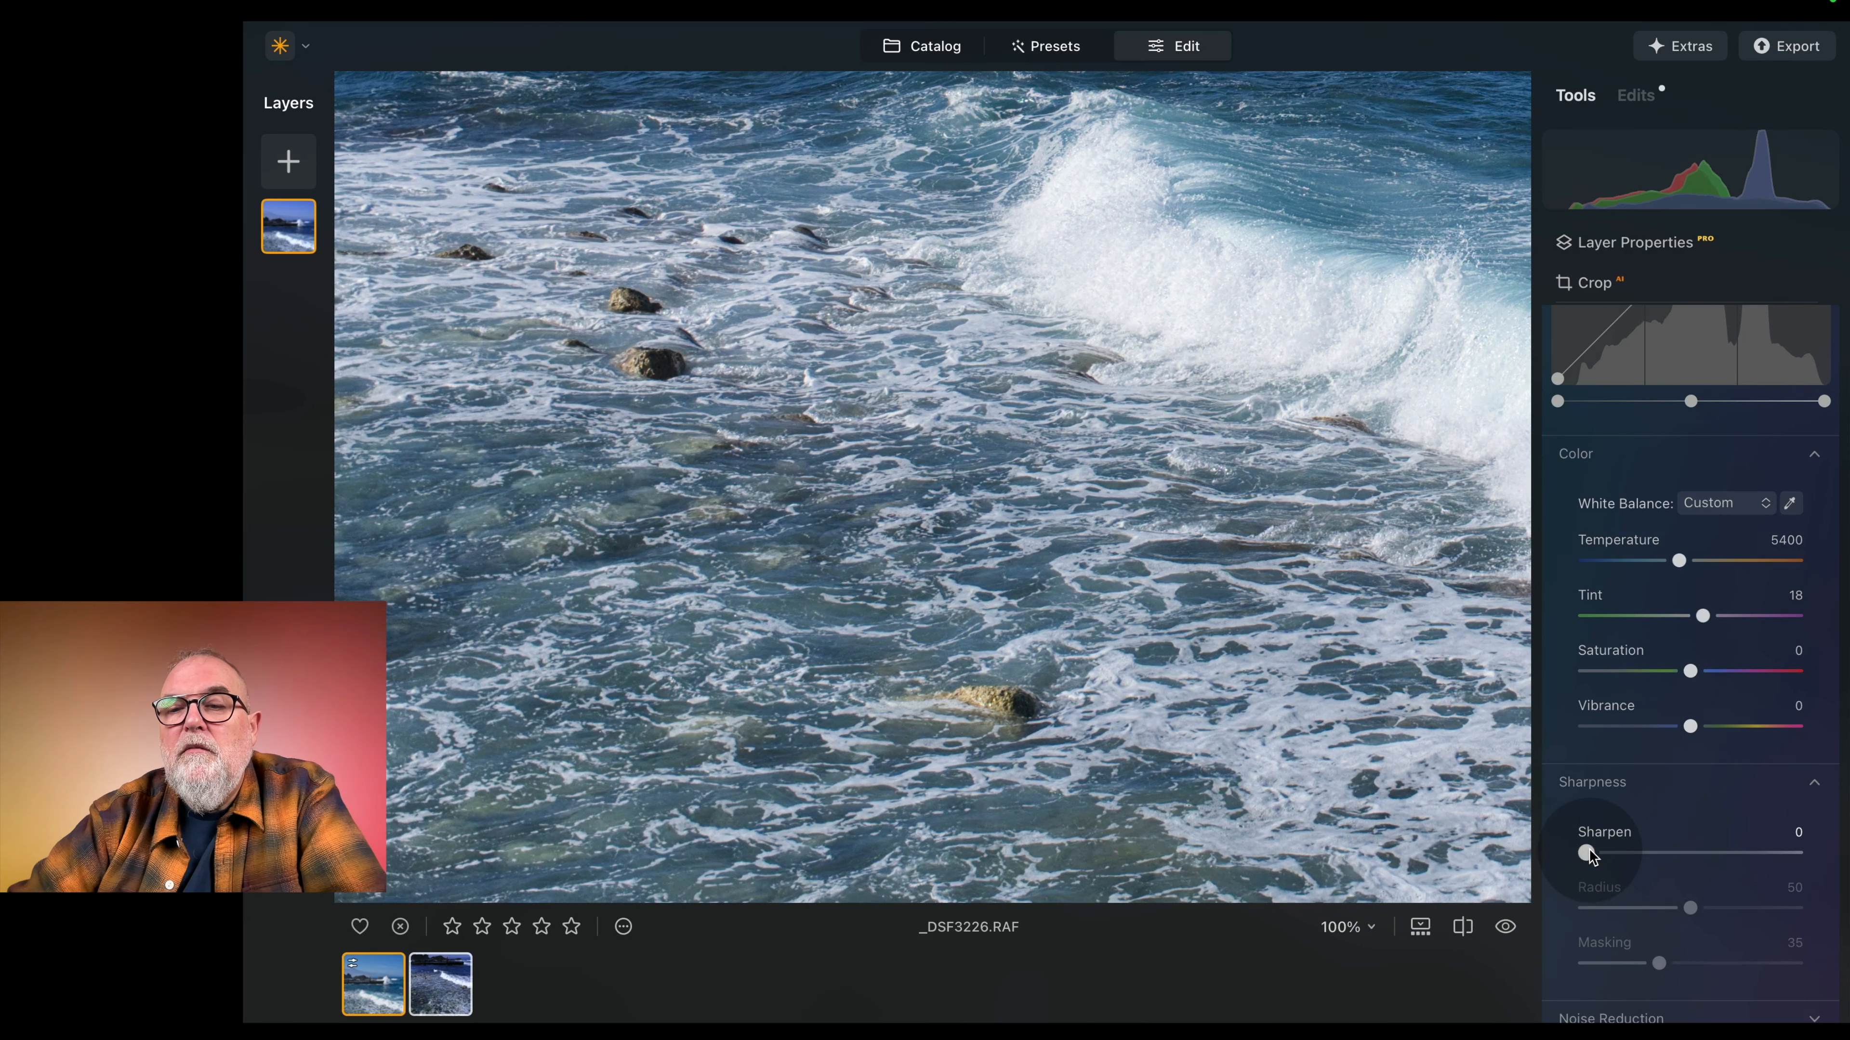
left_click_drag(1586, 853, 1599, 852)
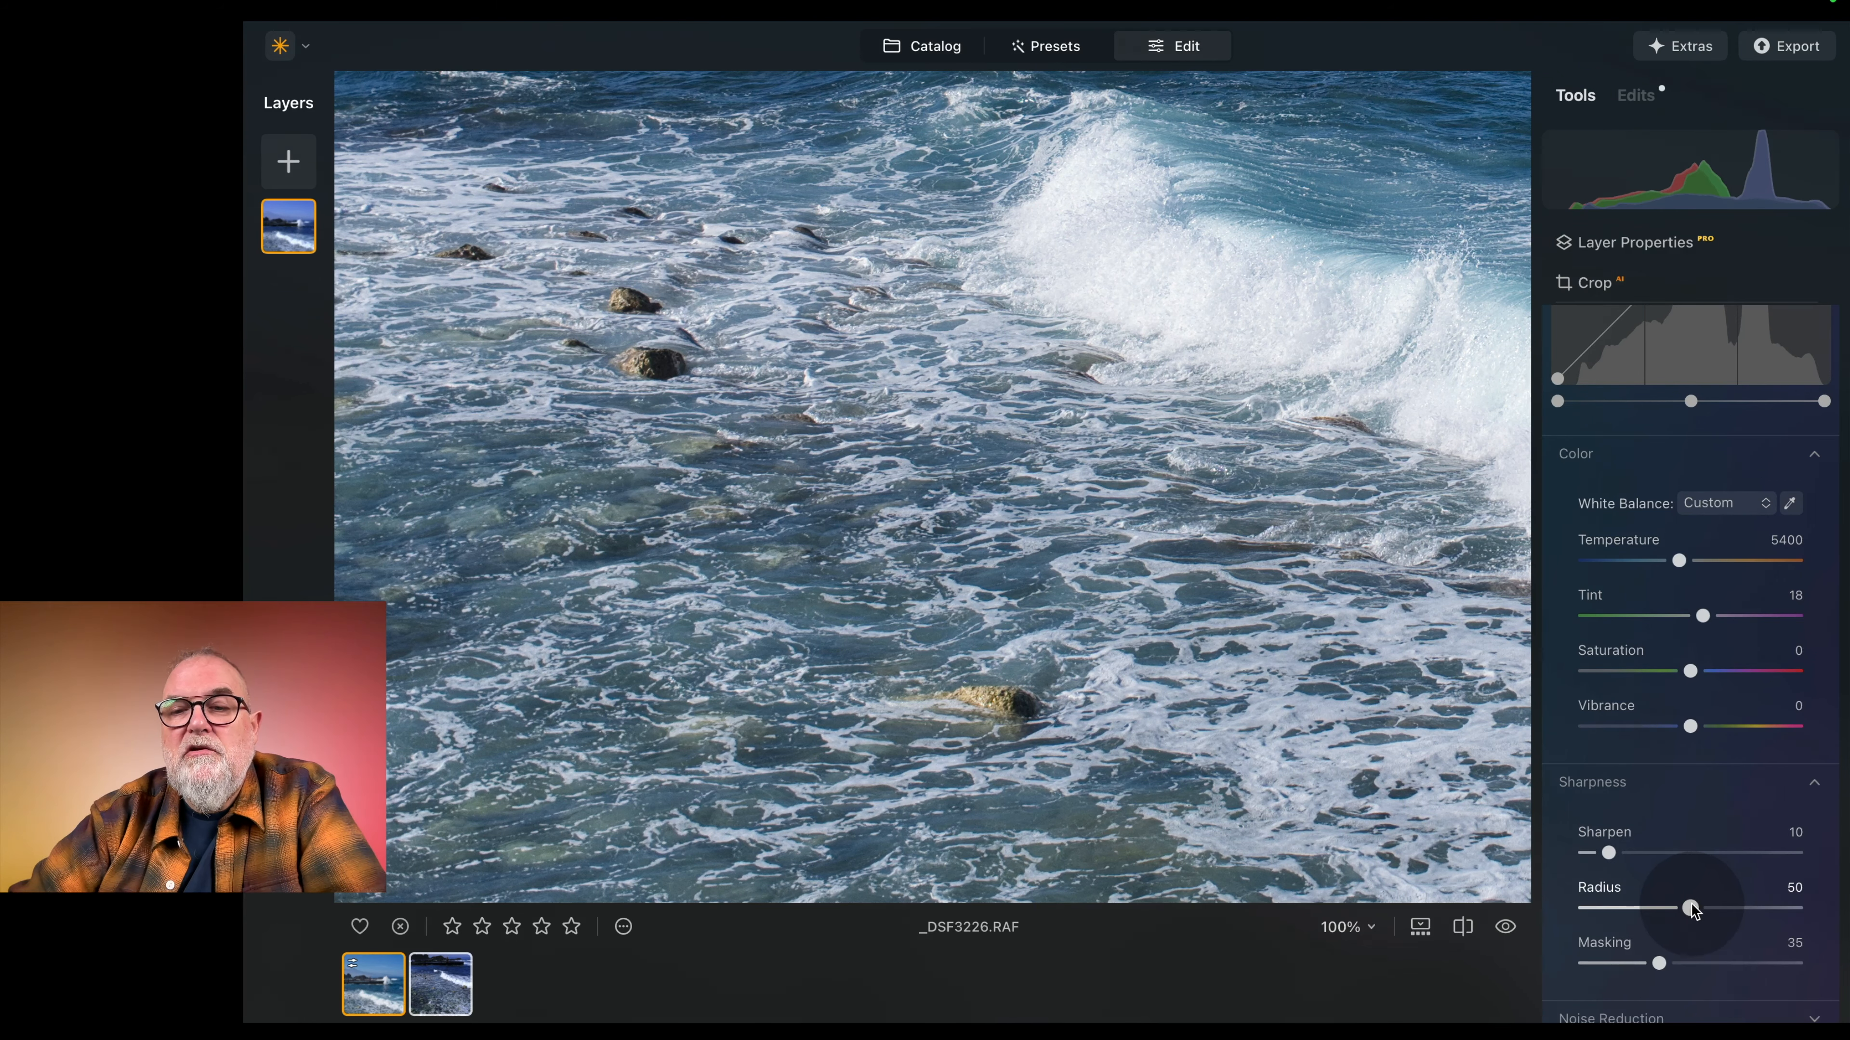
scroll(1693, 904, "down", 3)
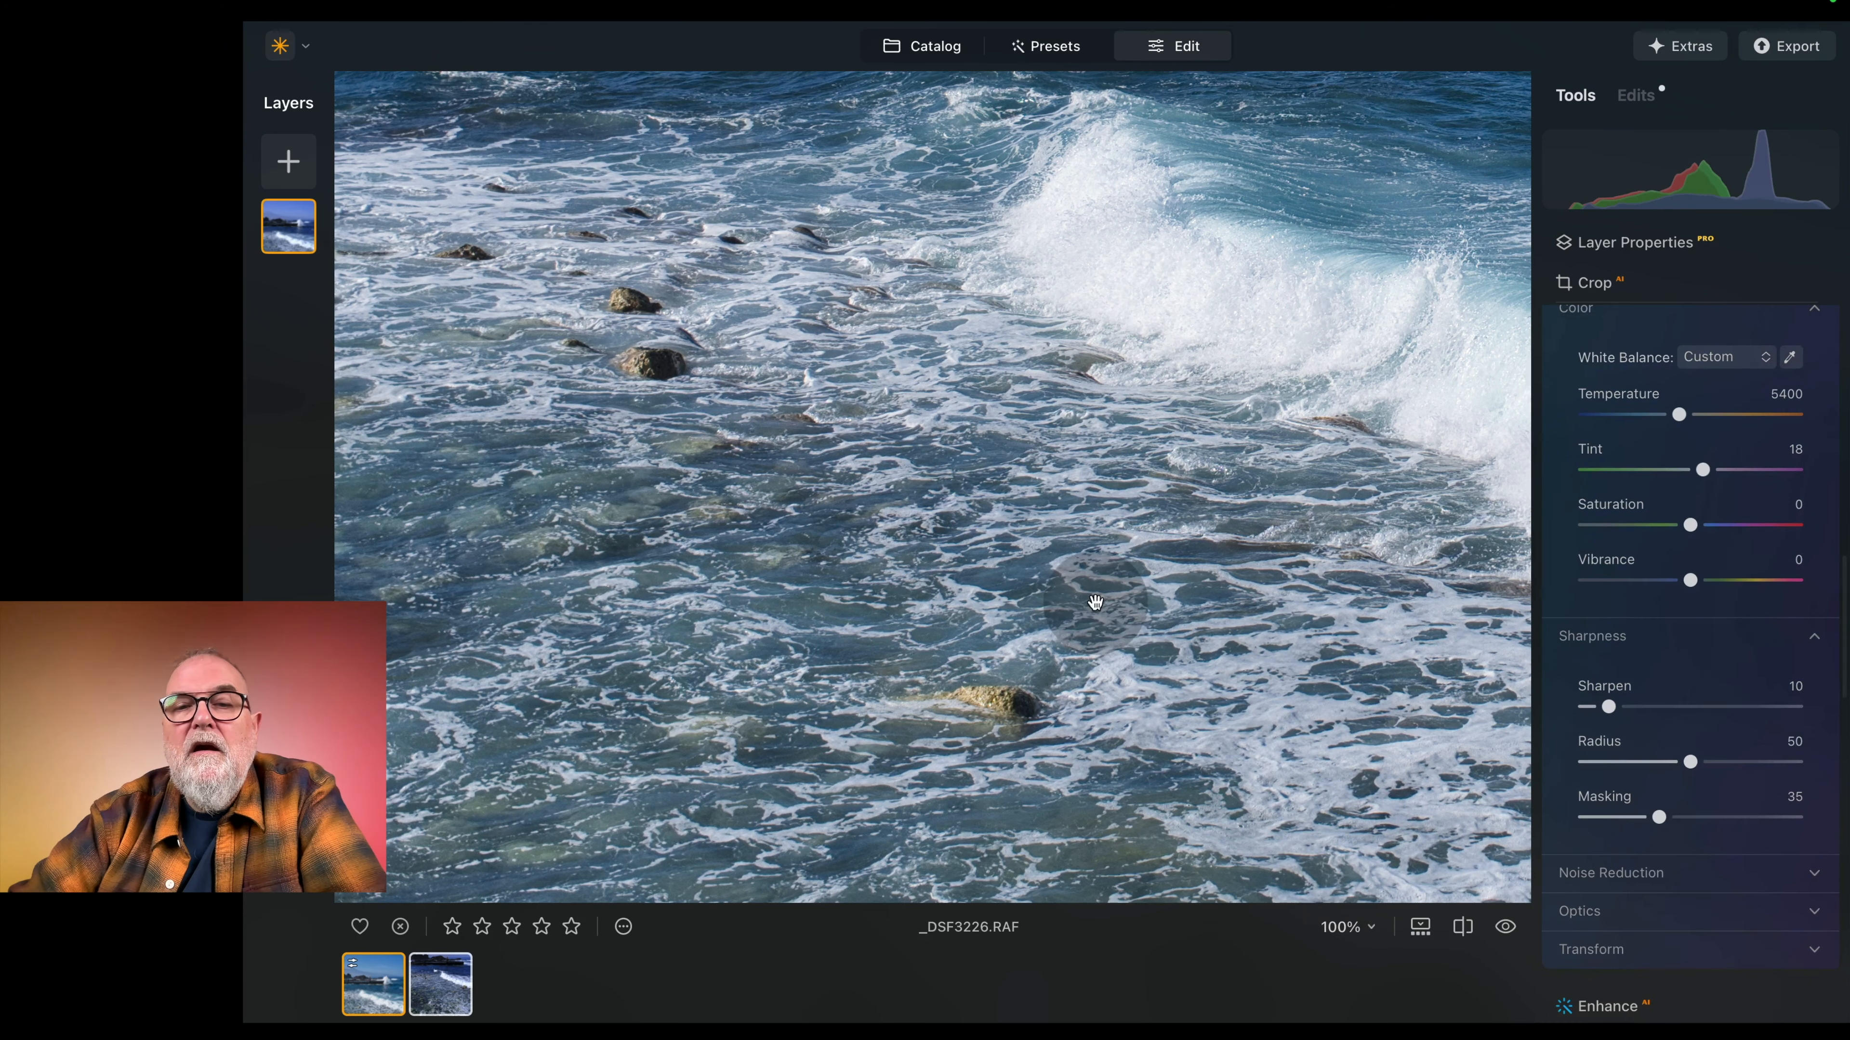
left_click(1094, 602)
Step: Enable Auto Distortion Corrections, Auto Fix Chromatic Aberrations and Auto Defringe in the Optics settings
left_click(1814, 874)
scroll(1750, 882, "down", 2)
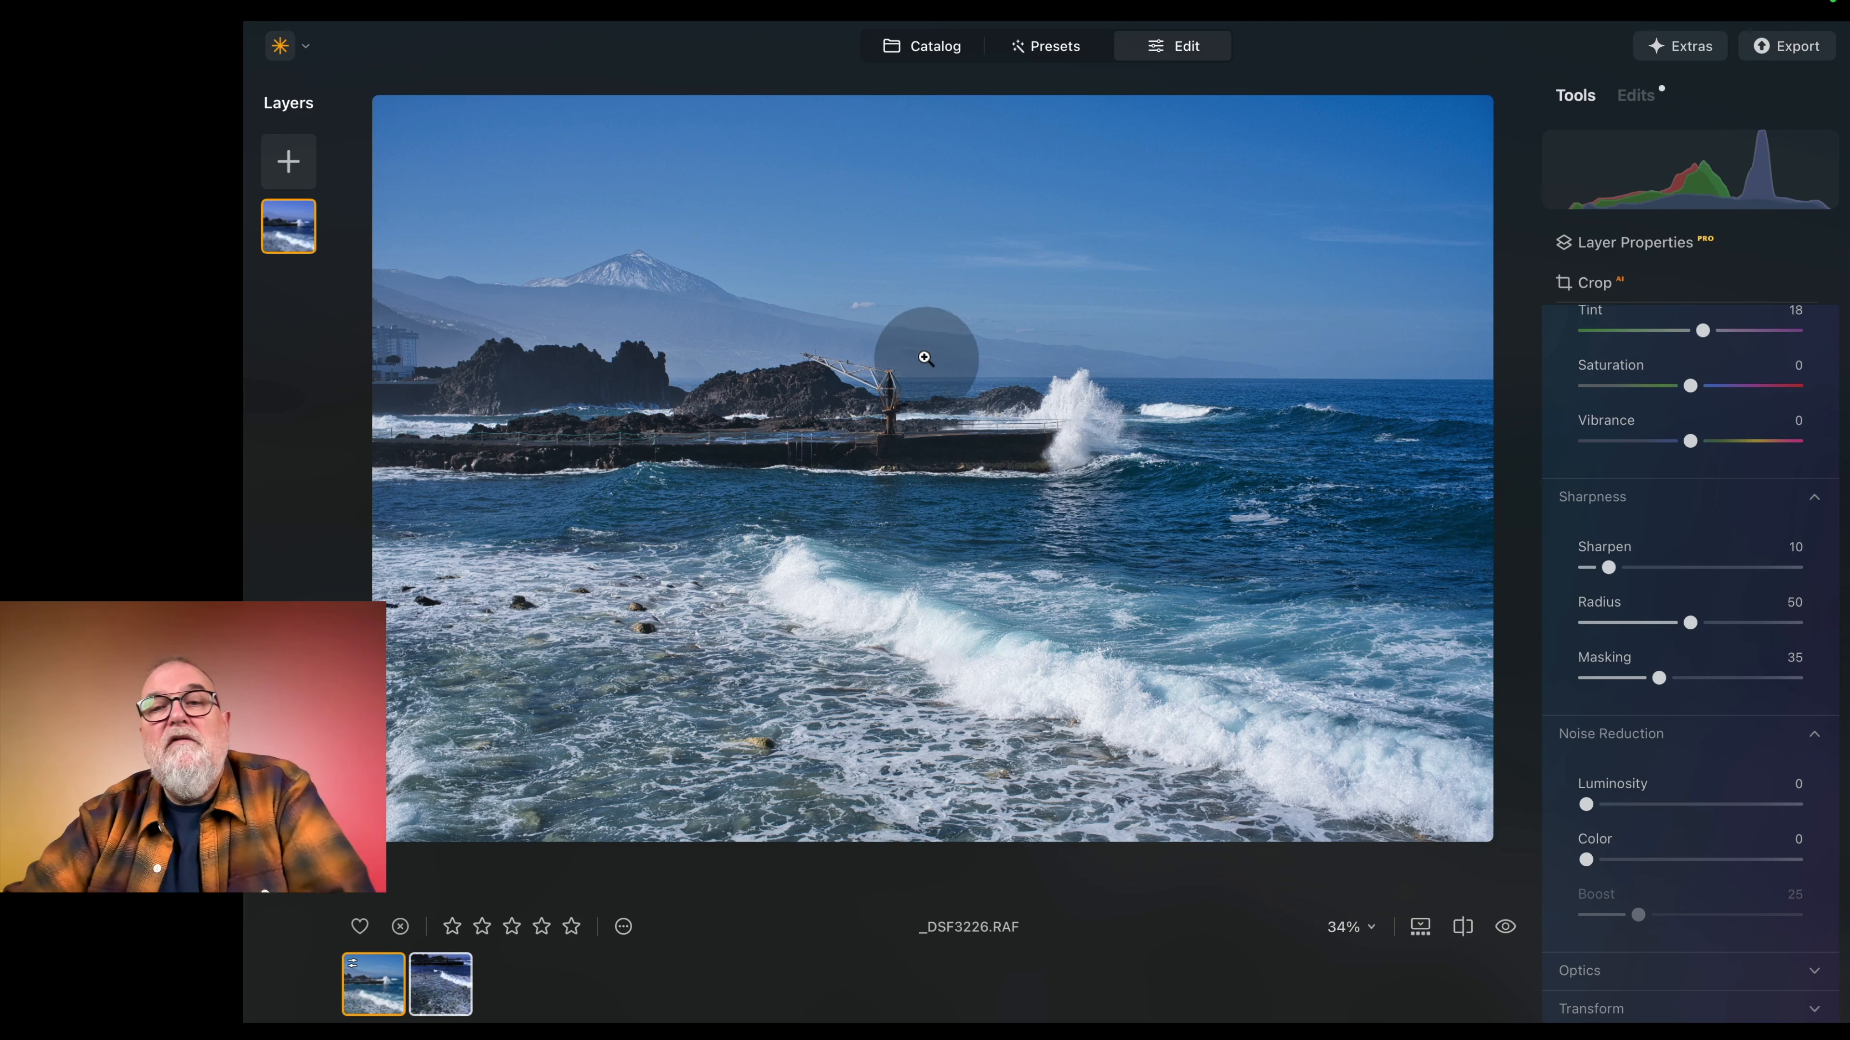
scroll(1661, 823, "down", 3)
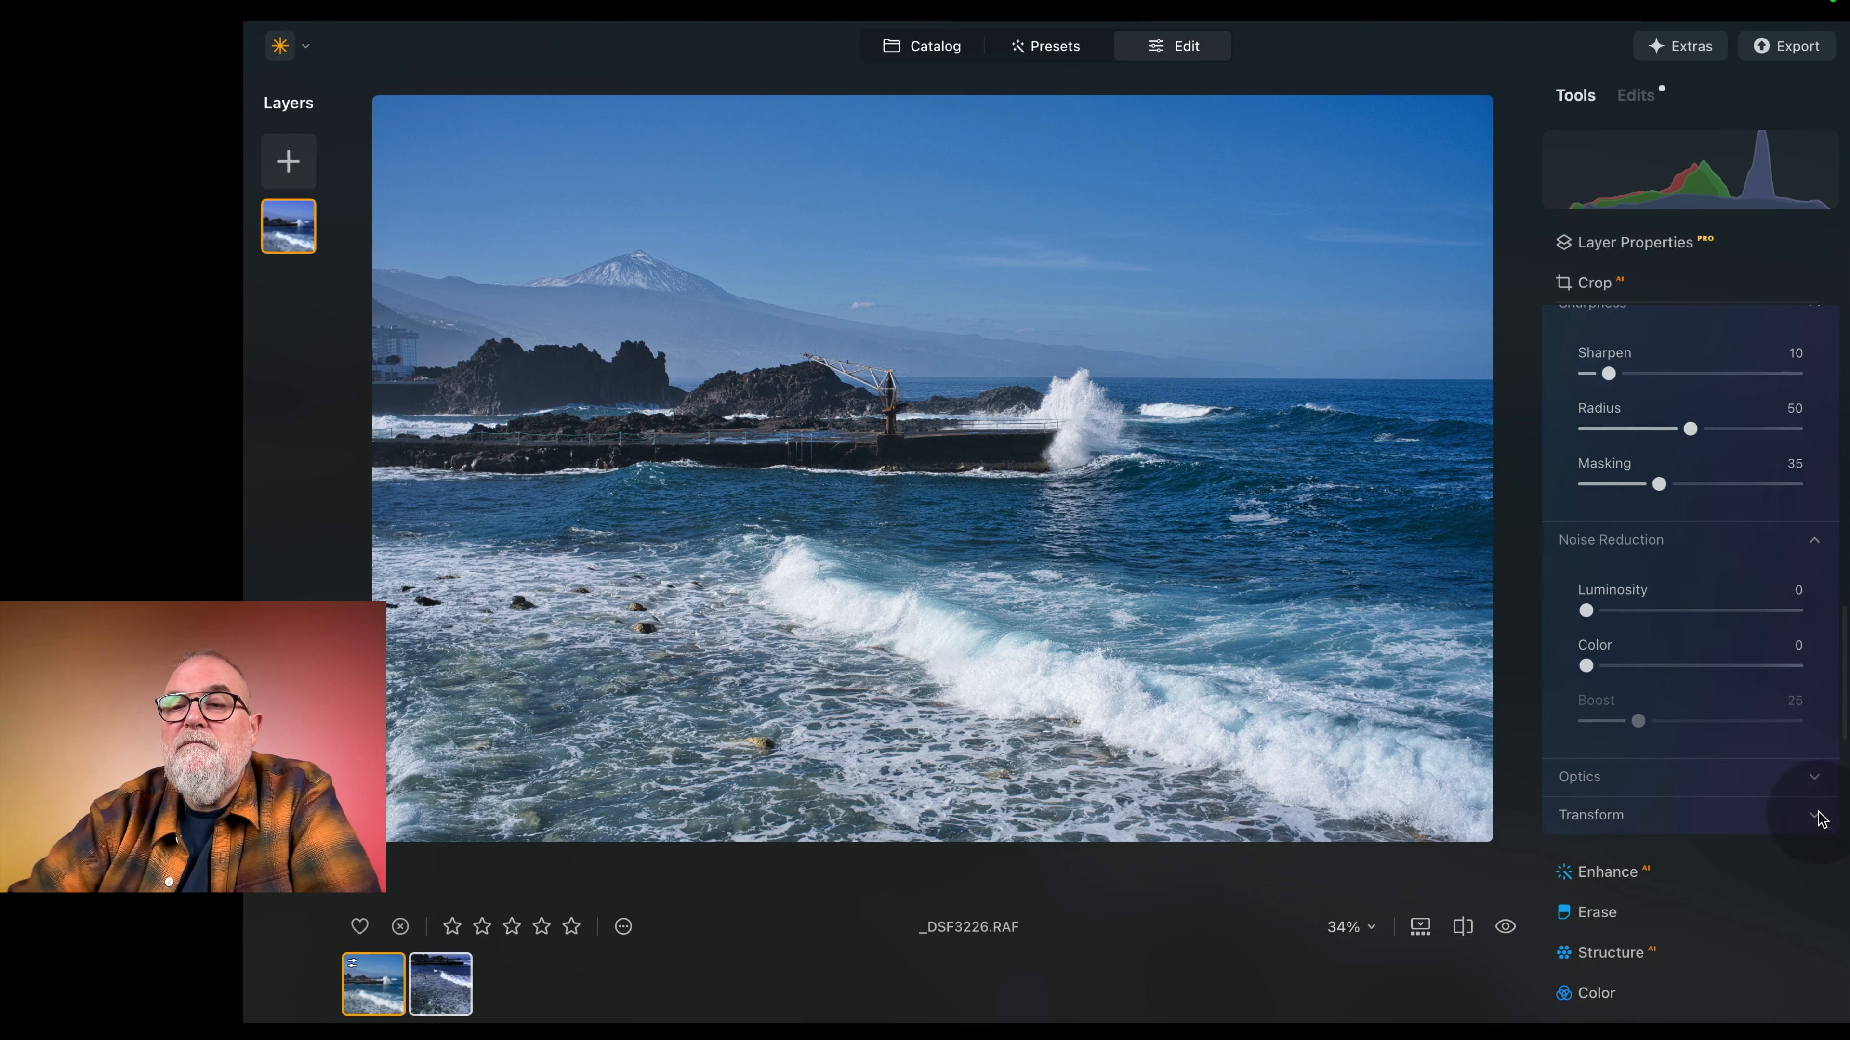
left_click(1816, 778)
scroll(1748, 785, "down", 1)
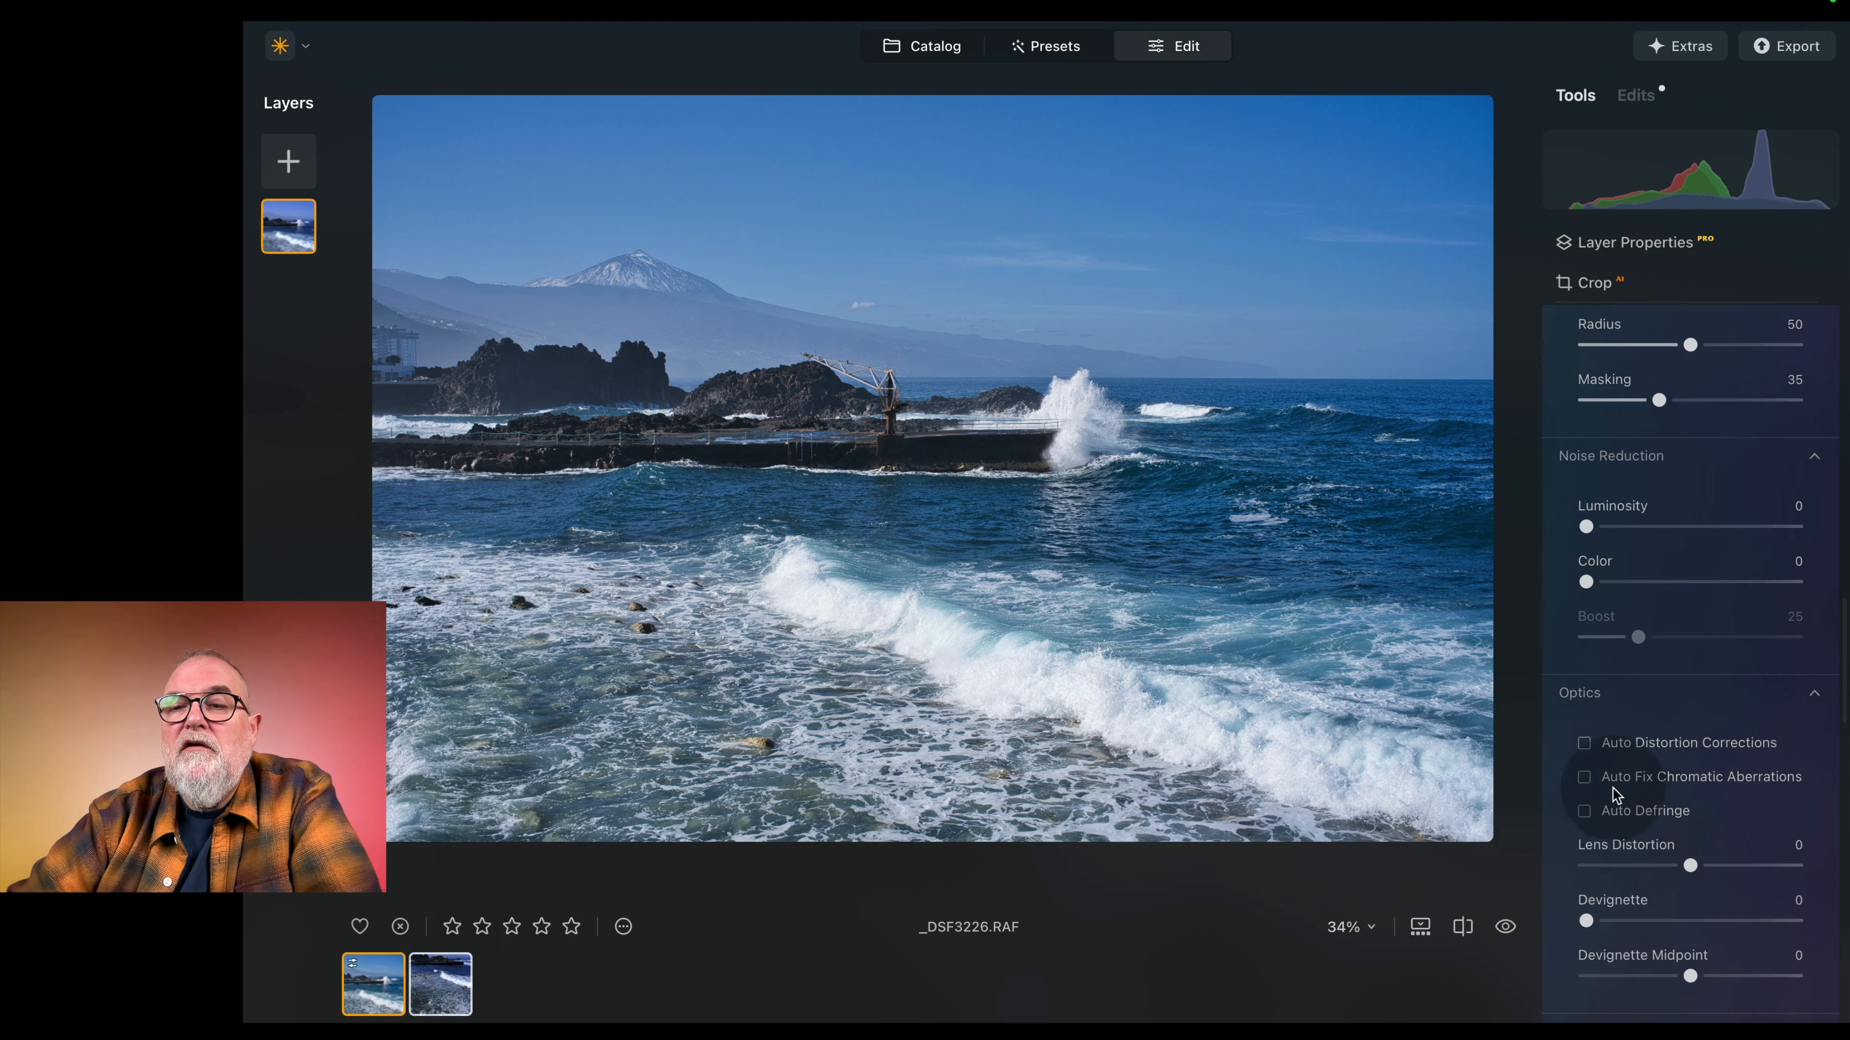
left_click(1585, 743)
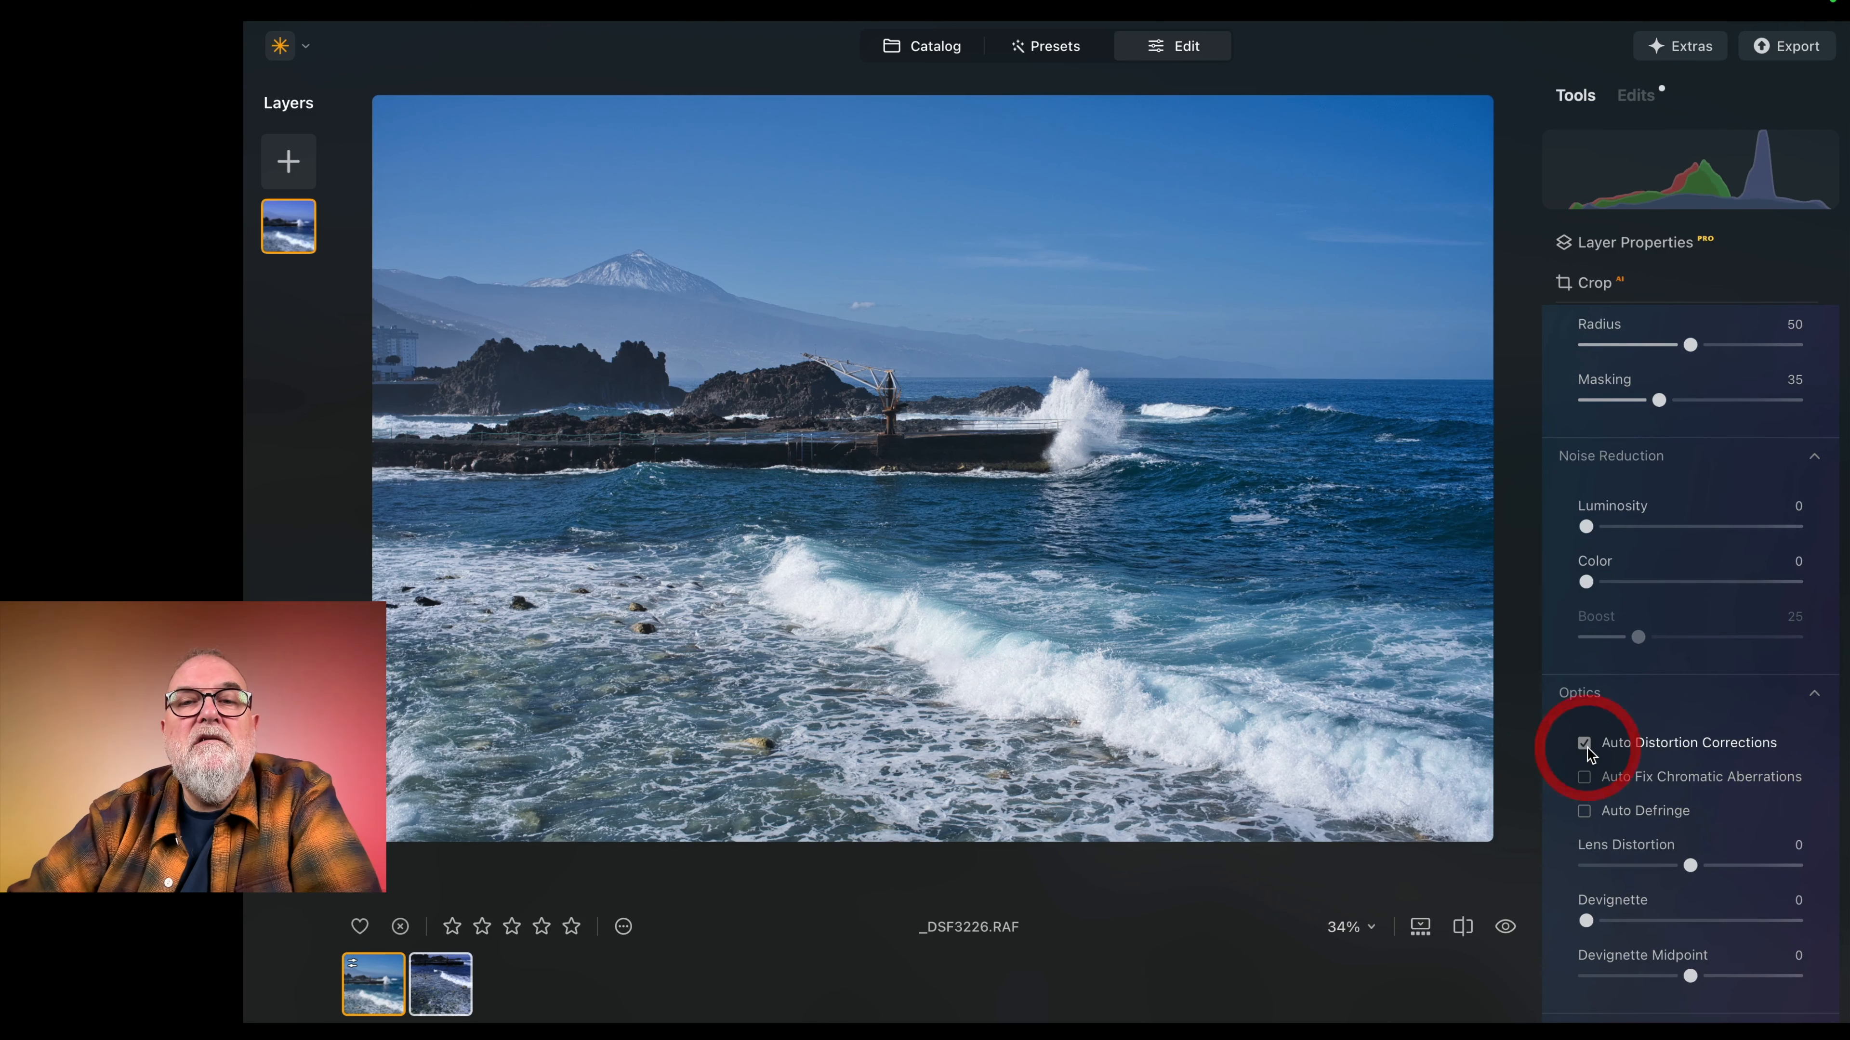
left_click(1585, 778)
left_click(1585, 811)
left_click(1075, 414)
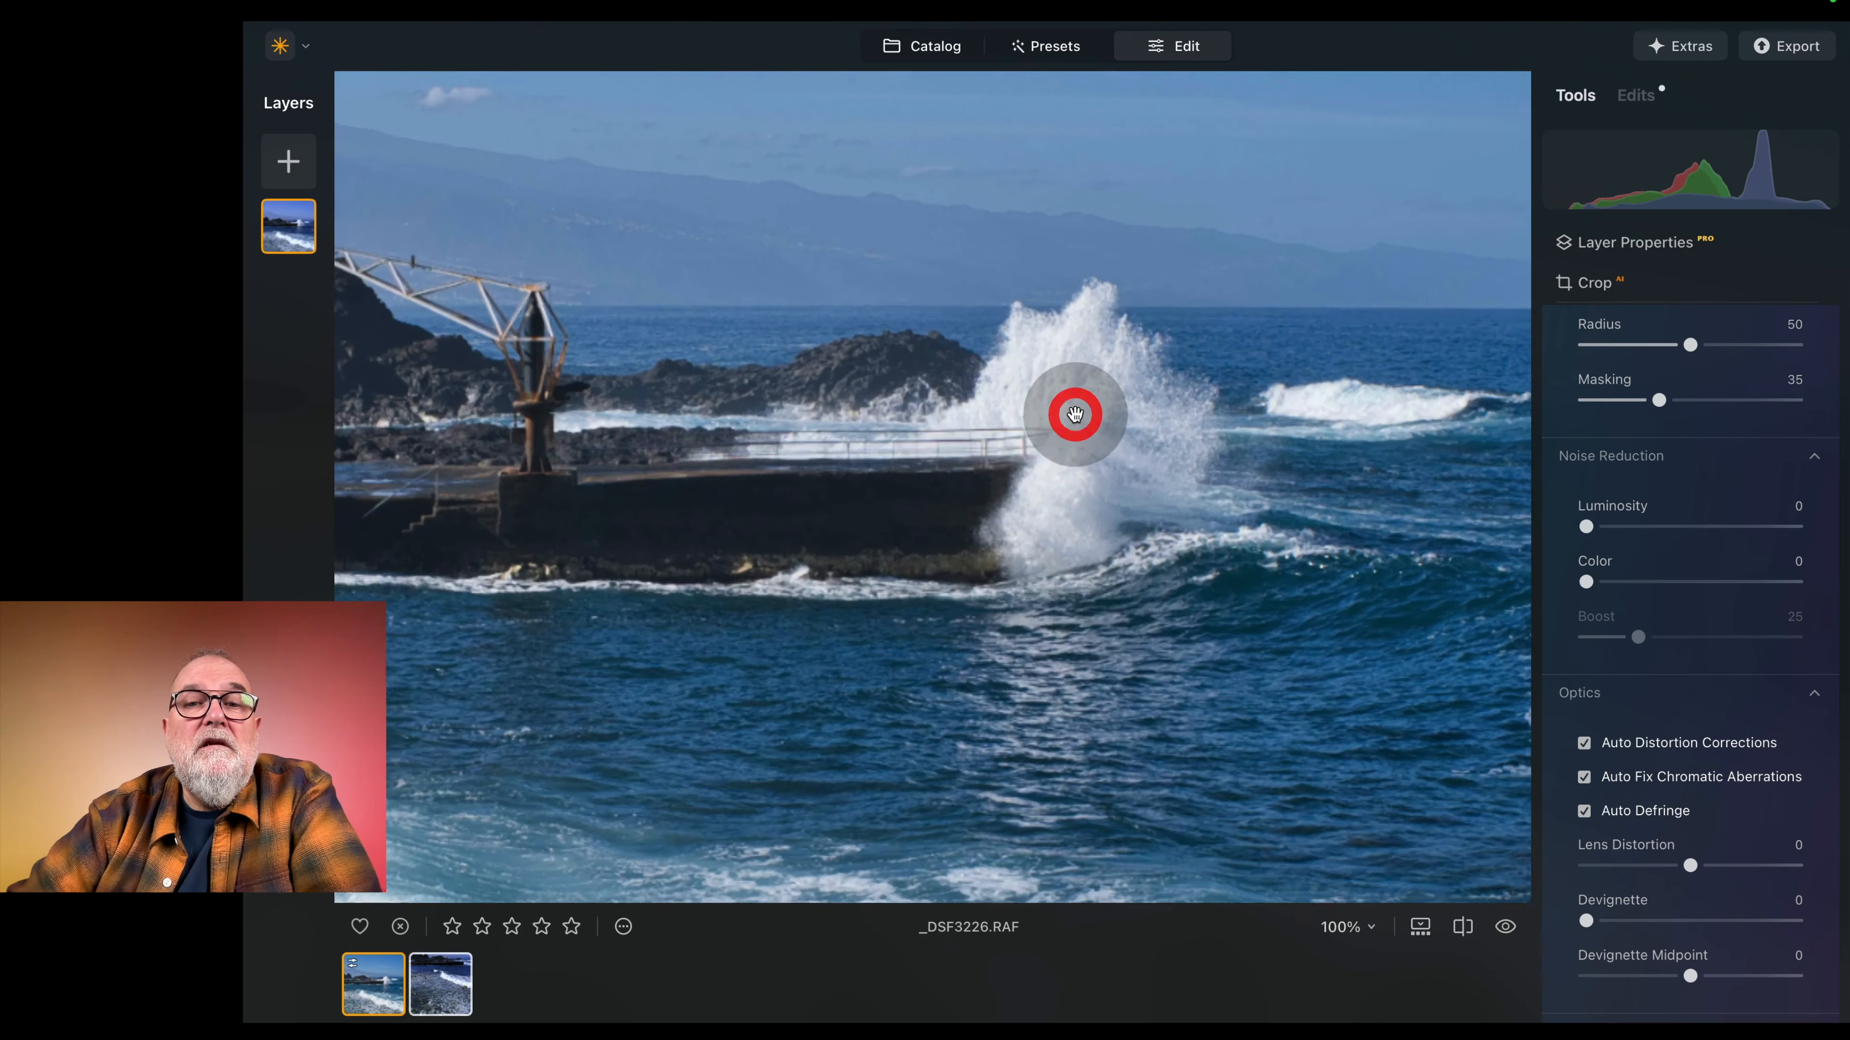
left_click(1075, 415)
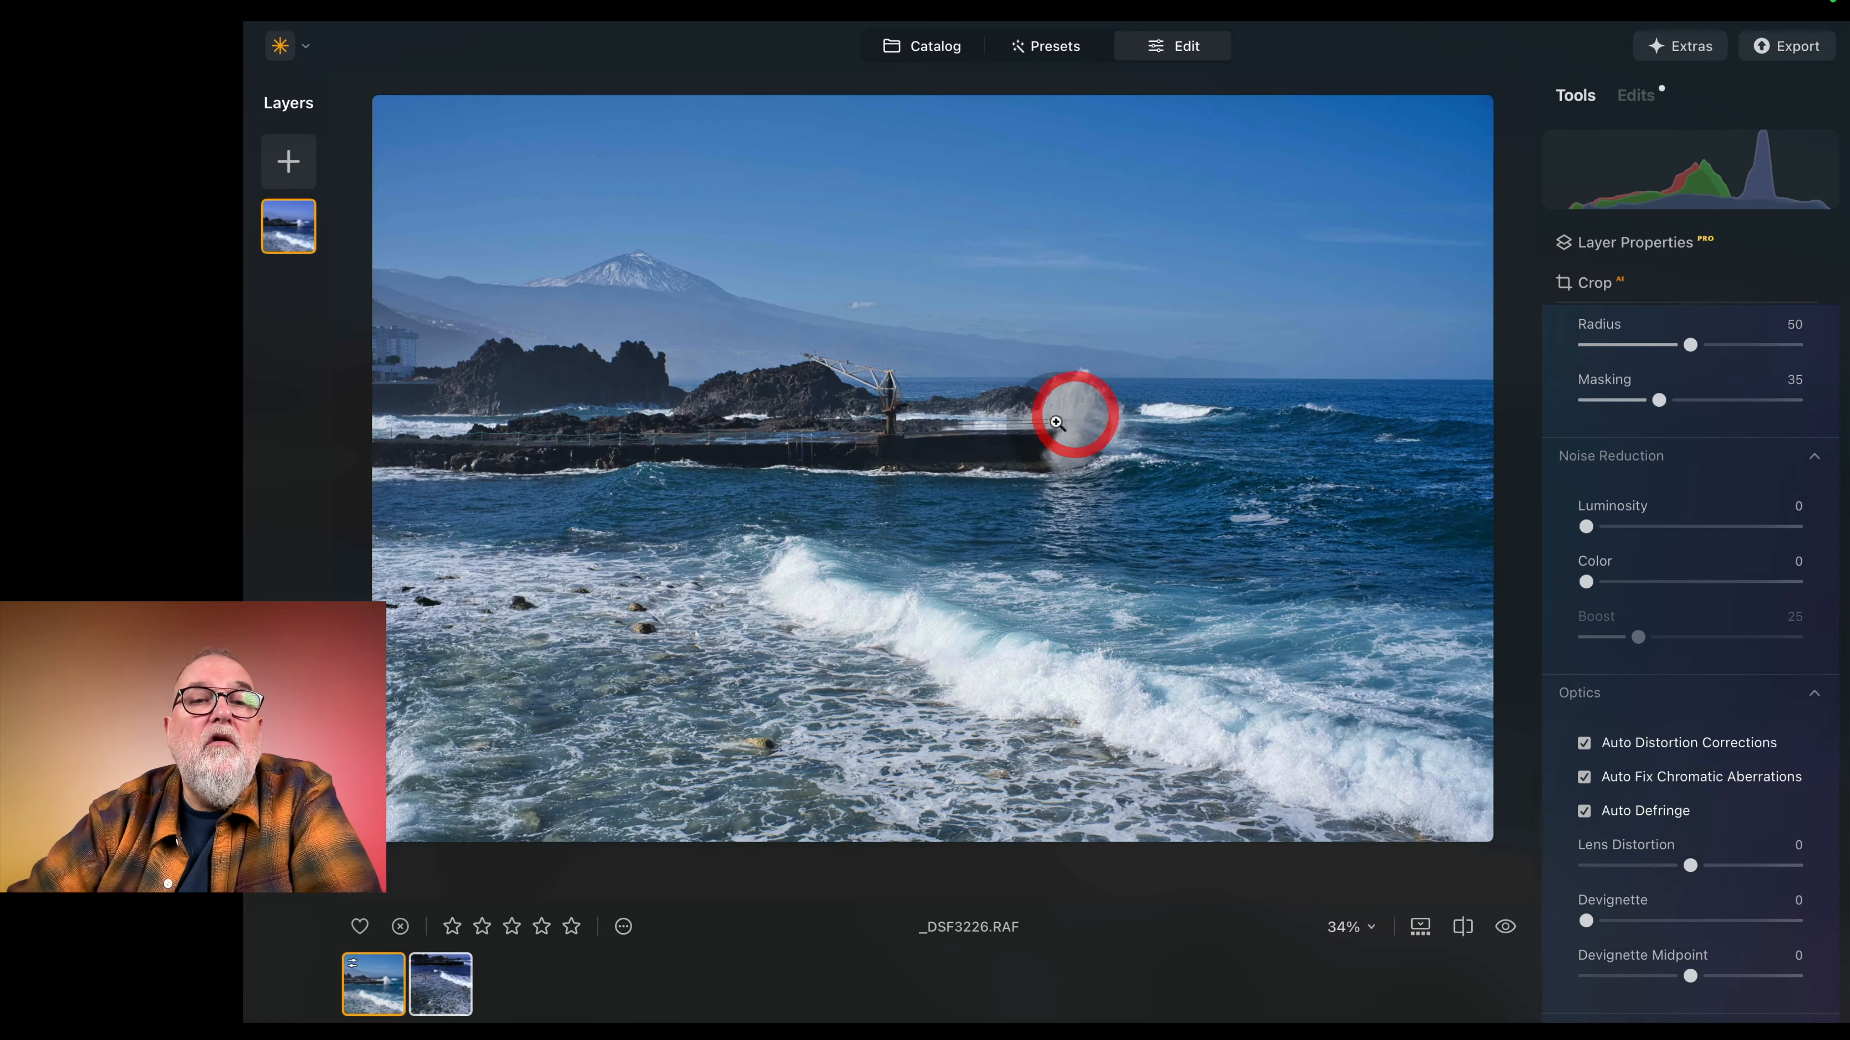
Step: Try a manual Lens Distortion correction of 46, and reset it to its default
scroll(1694, 783, "down", 3)
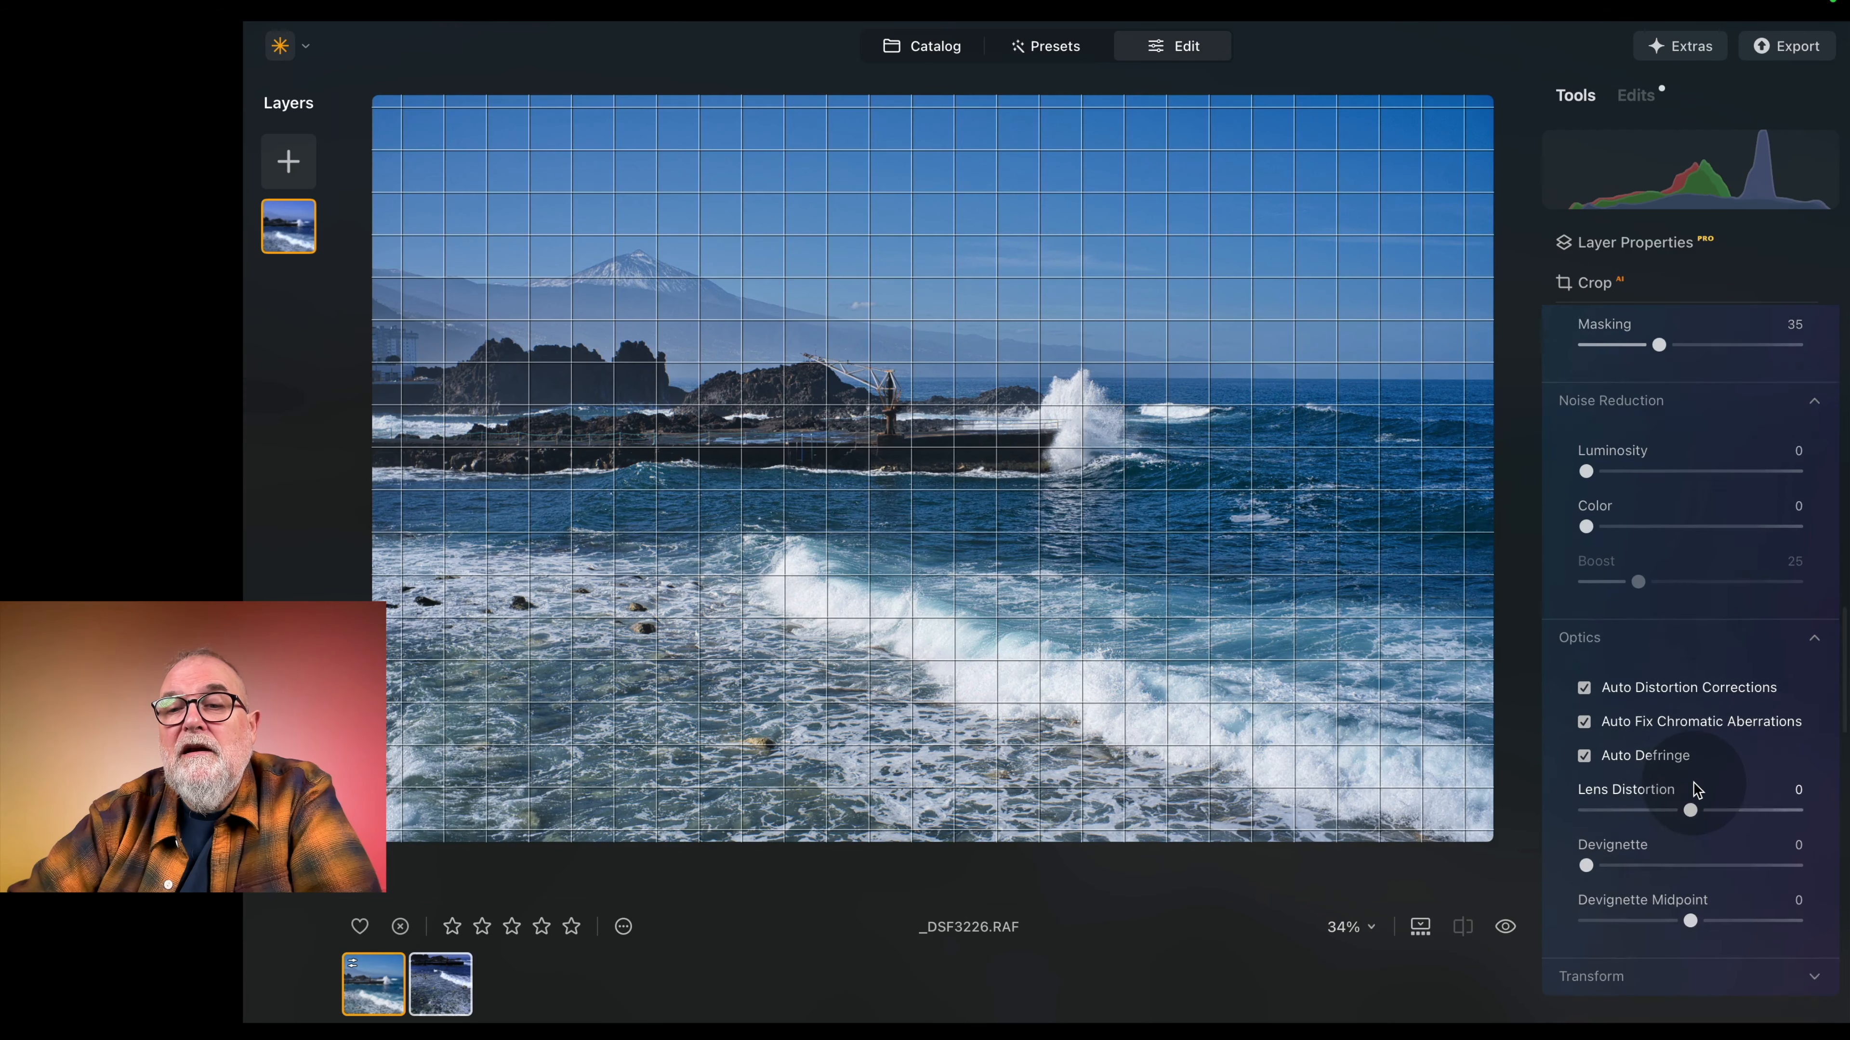
left_click_drag(1691, 799, 1740, 801)
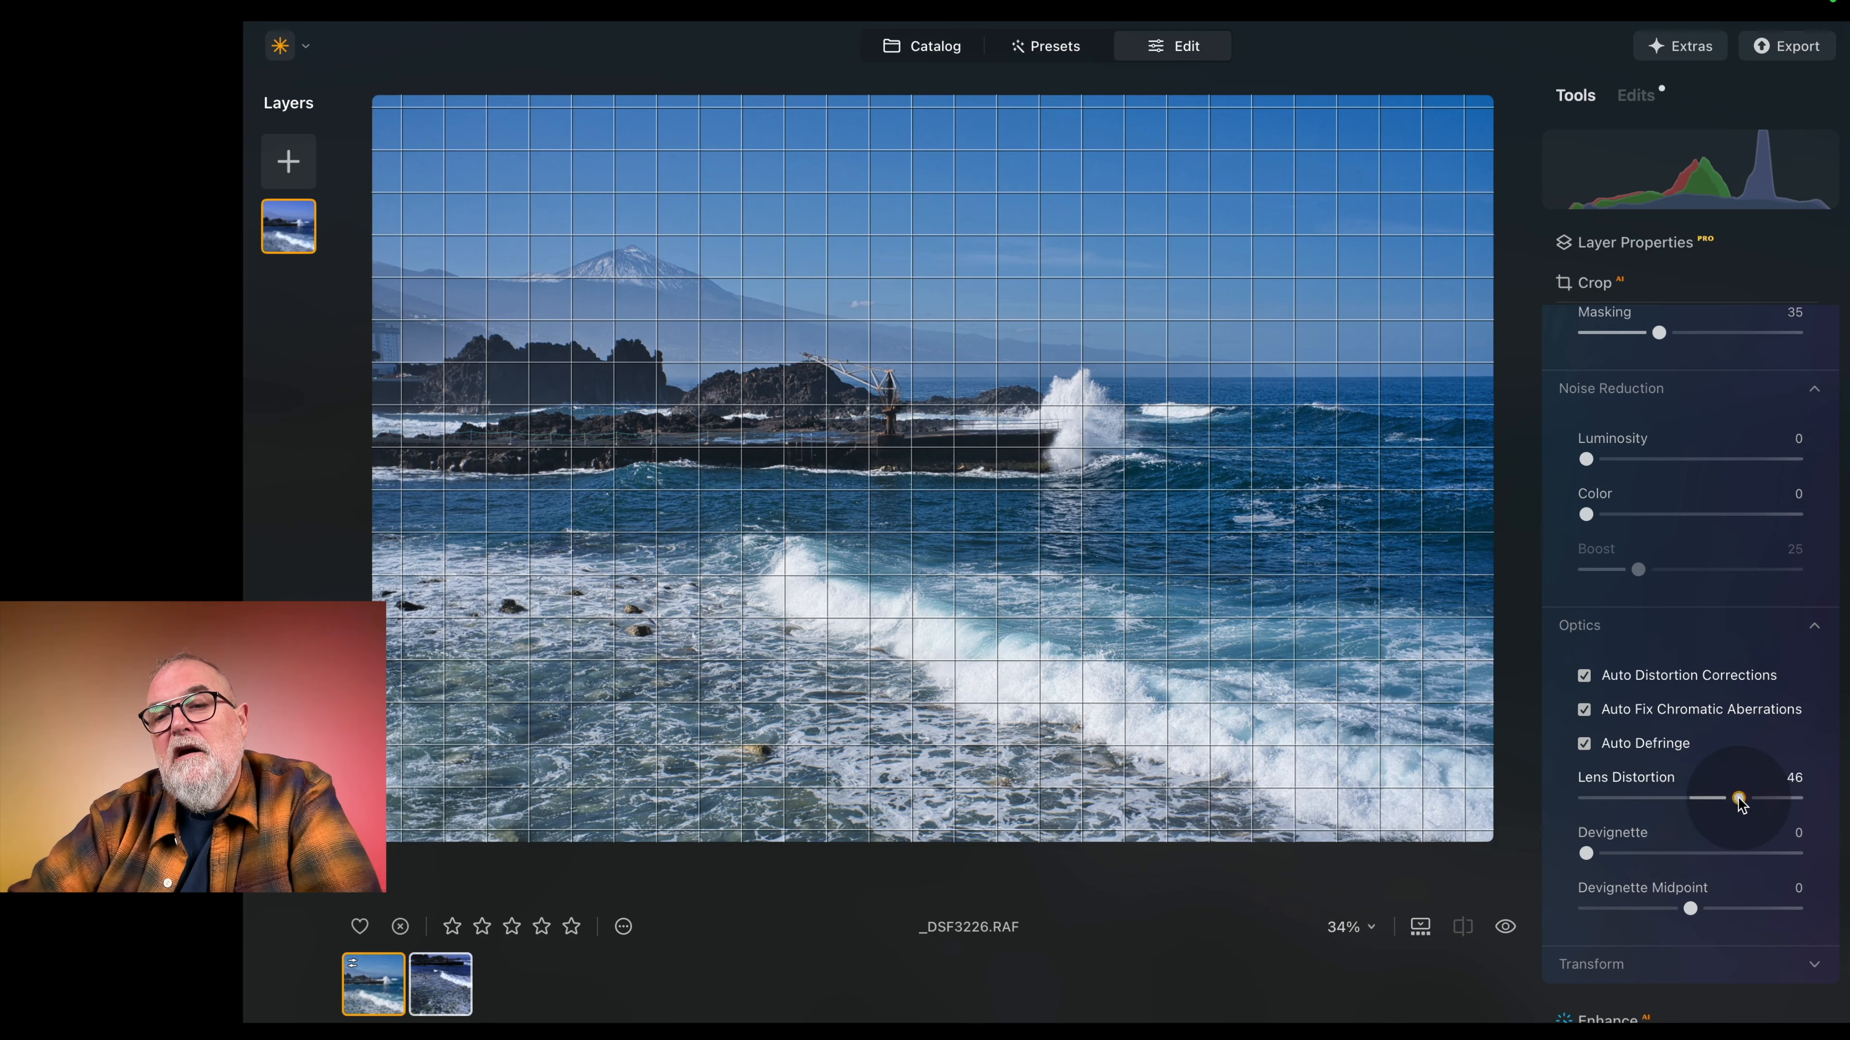
double_click(1739, 798)
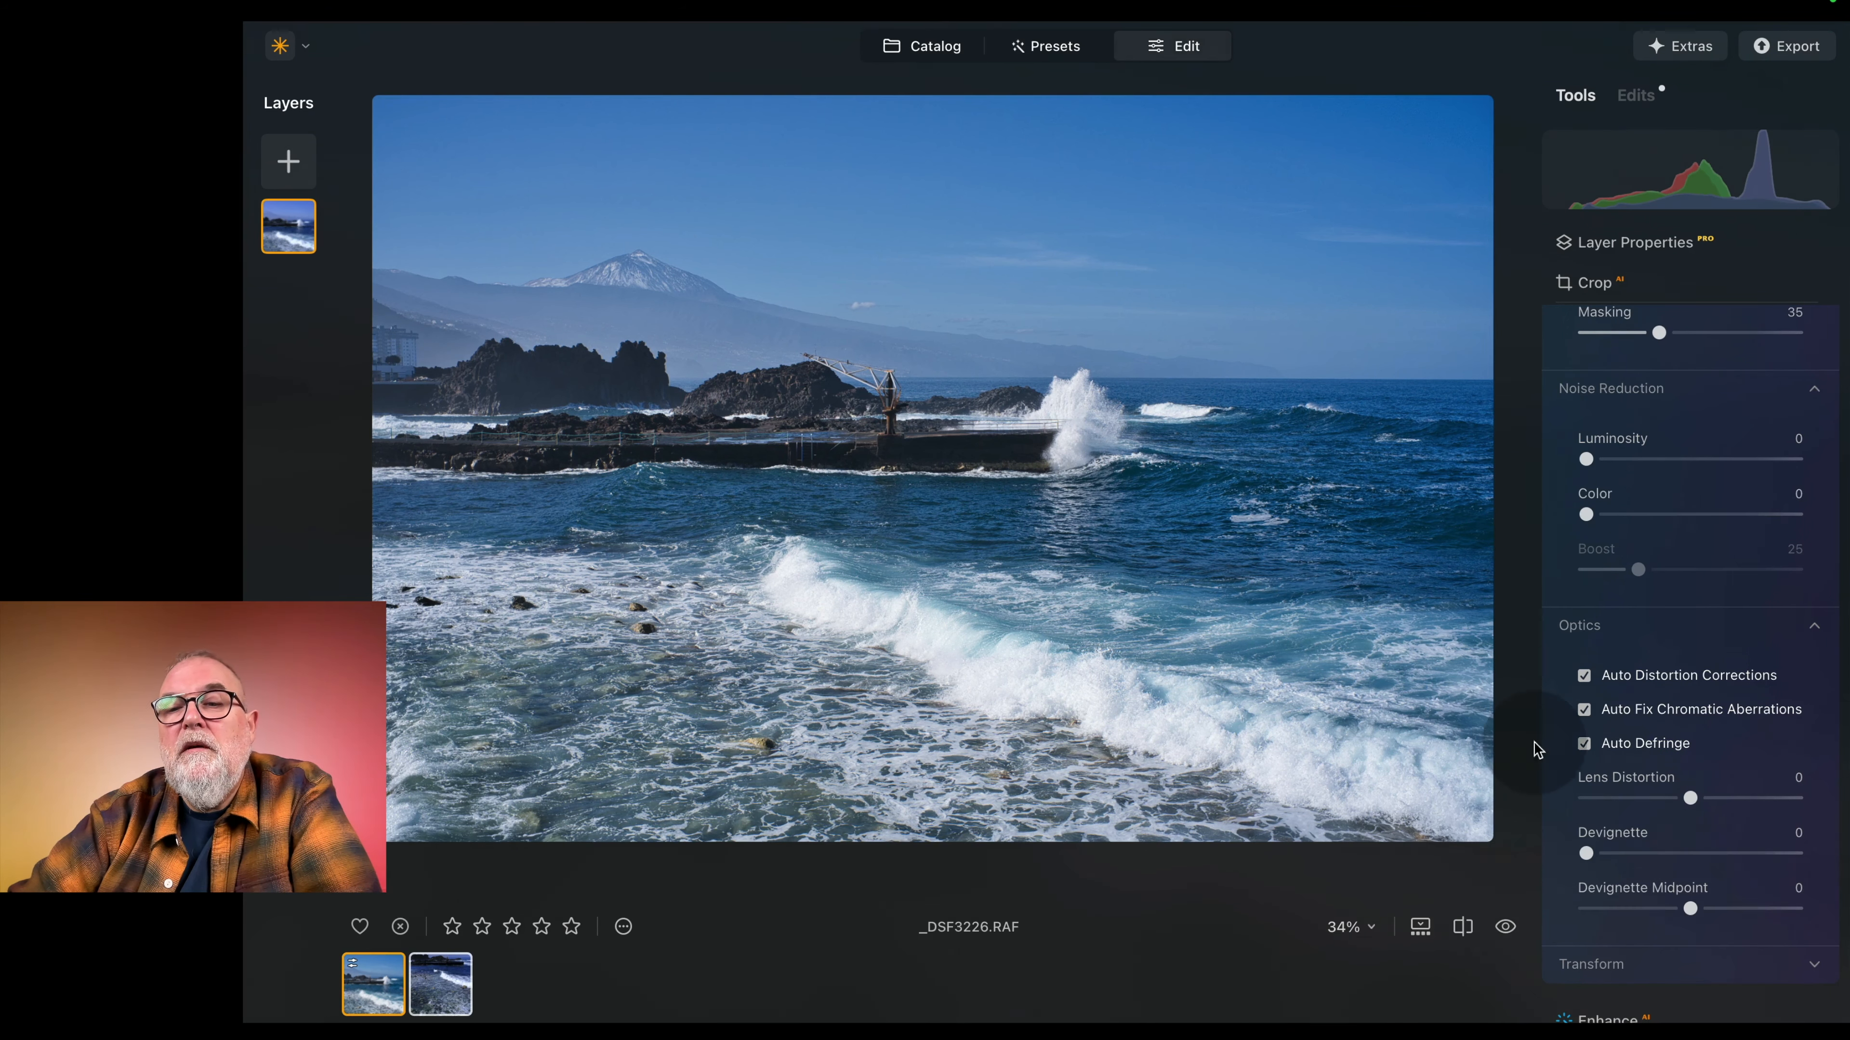
Step: Brighten the photo's darkened corners by setting Devignette to 22
mouse_move(1588, 856)
left_mouse_down()
mouse_move(1786, 857)
mouse_move(1531, 851)
mouse_move(1834, 864)
mouse_move(1554, 858)
mouse_move(1634, 864)
mouse_move(1590, 863)
mouse_move(1610, 859)
left_mouse_up()
Step: Open the Transform settings and examine the building at the photo's left edge up close for leaning verticals
scroll(1668, 875, "down", 3)
scroll(1666, 881, "down", 5)
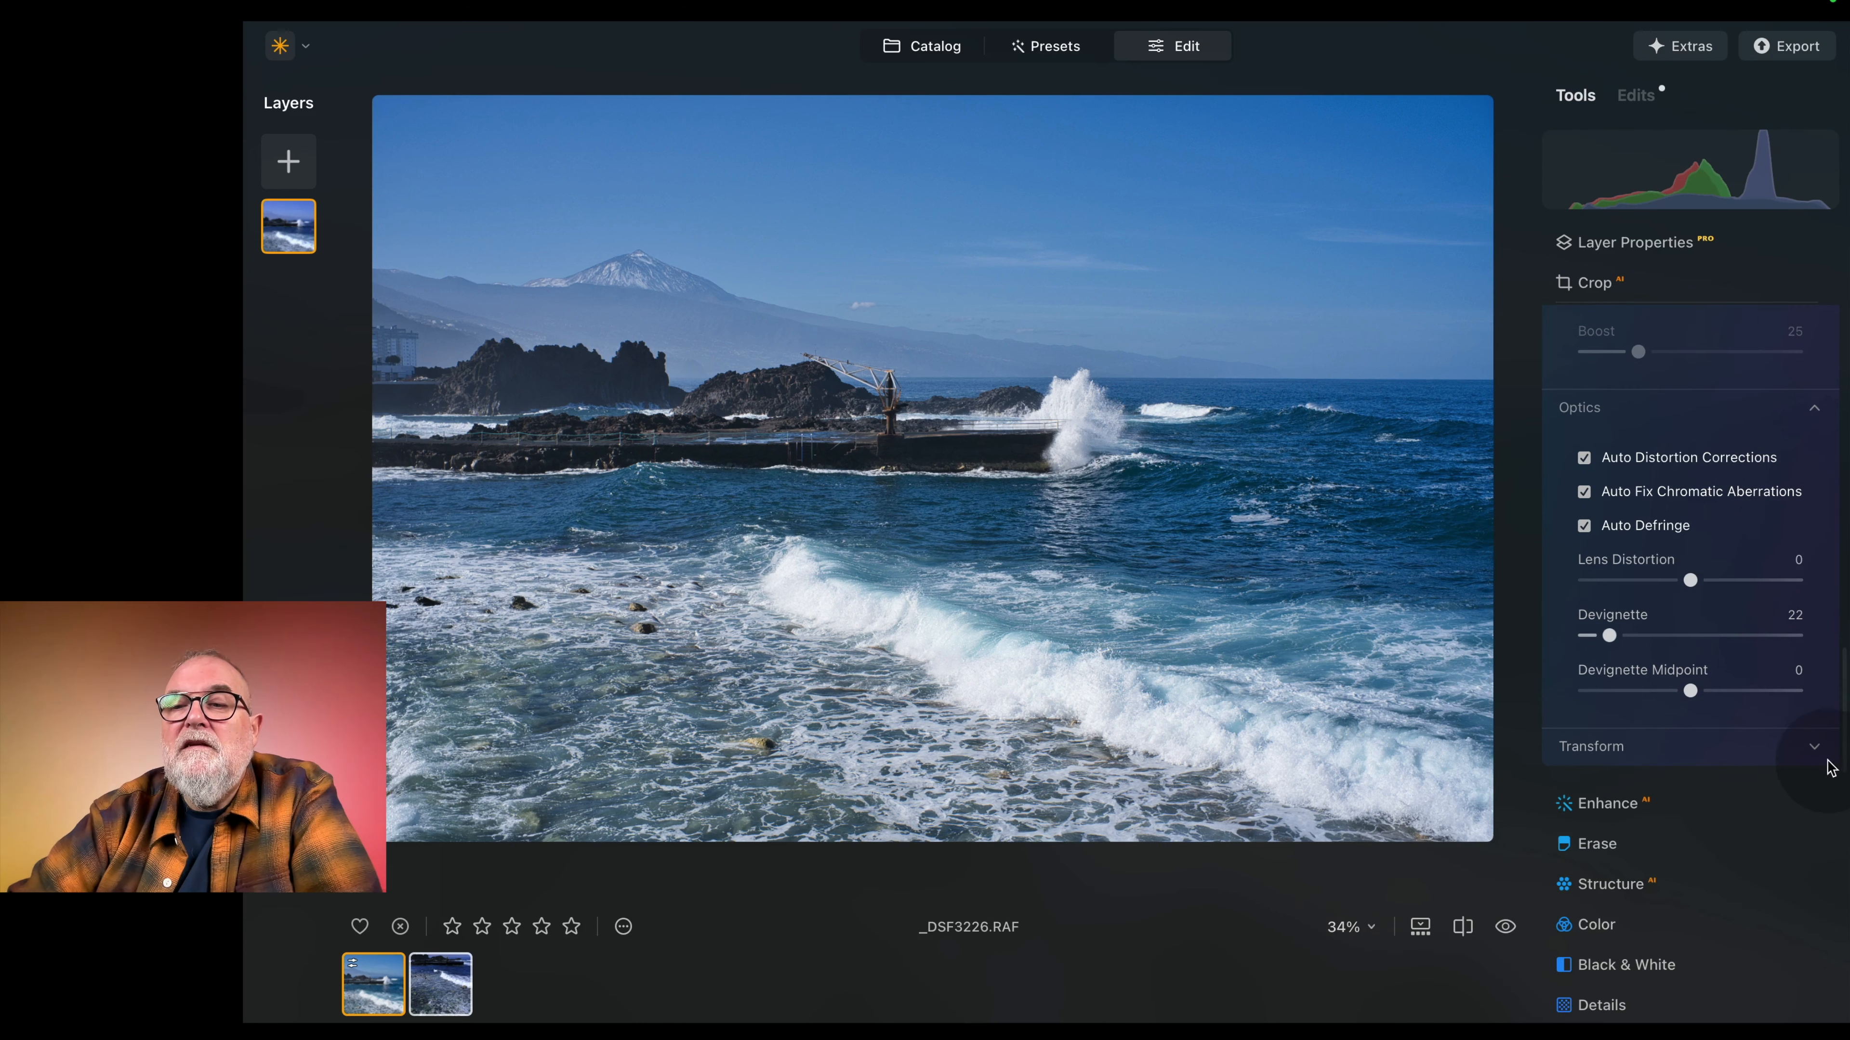
left_click(1815, 748)
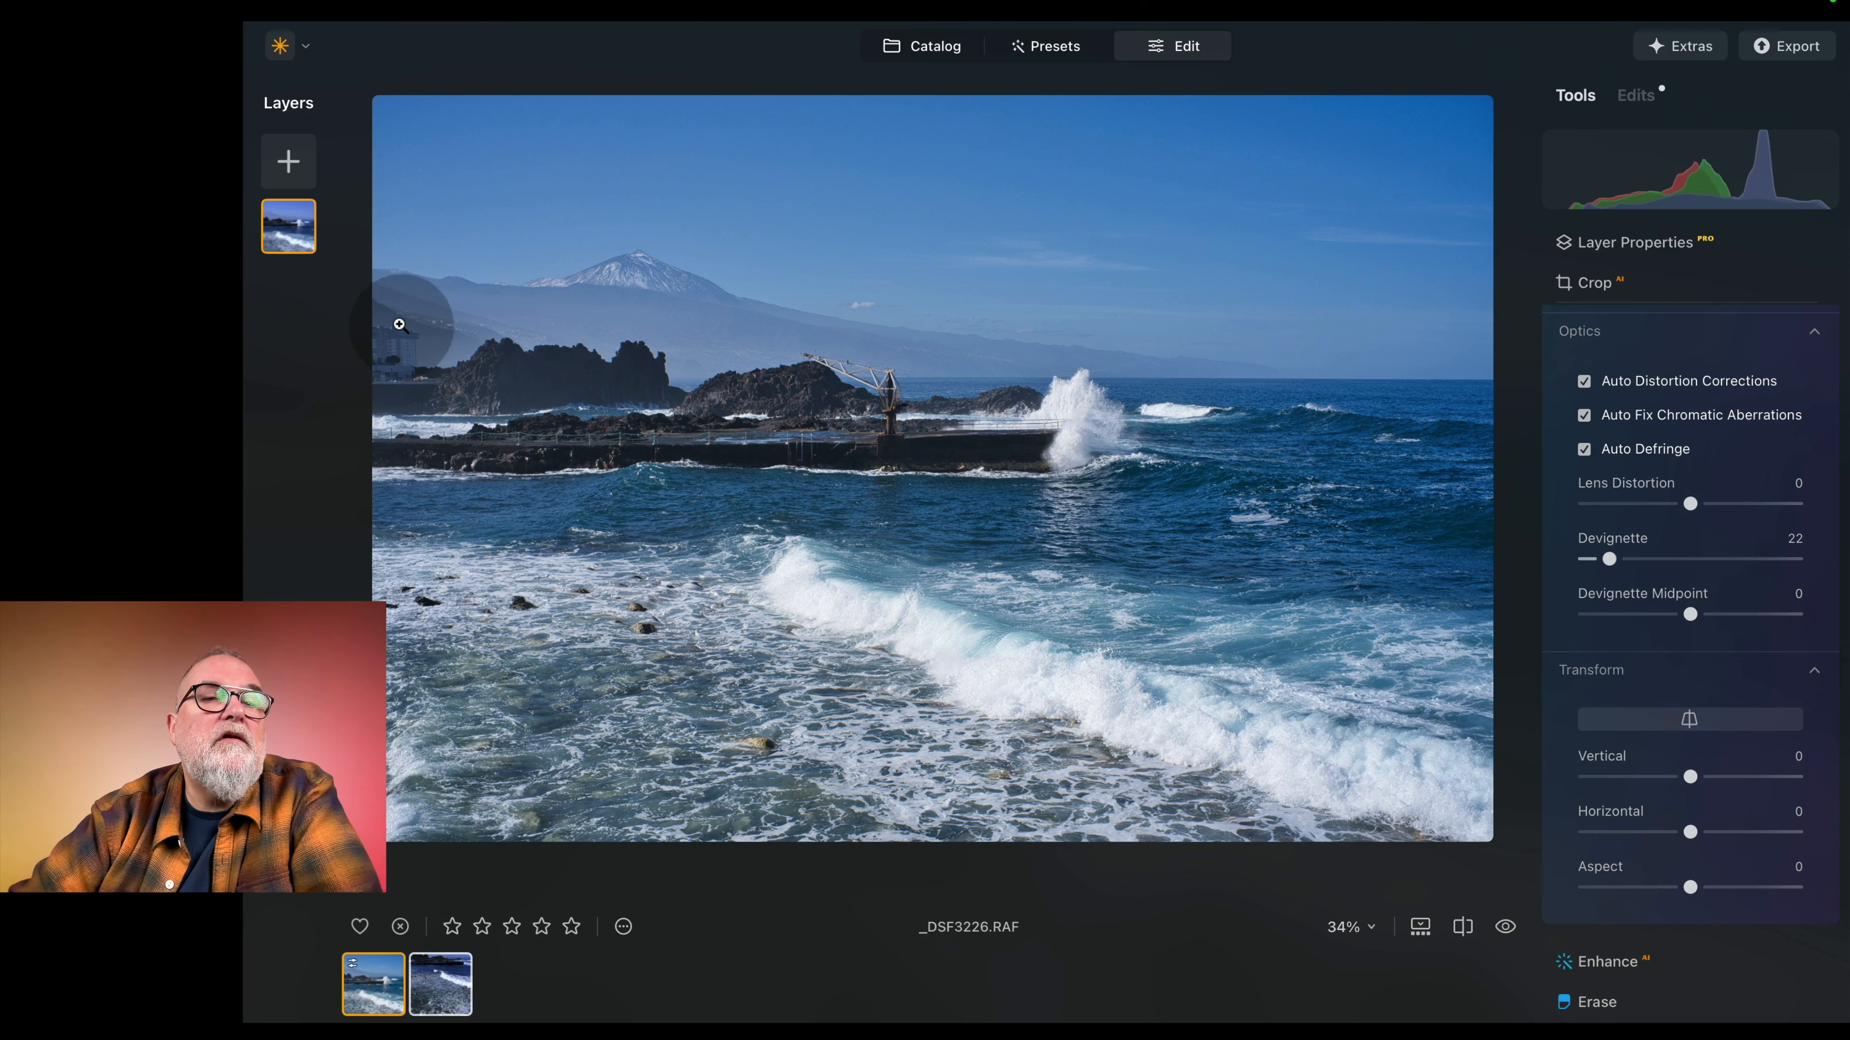
left_click(400, 365)
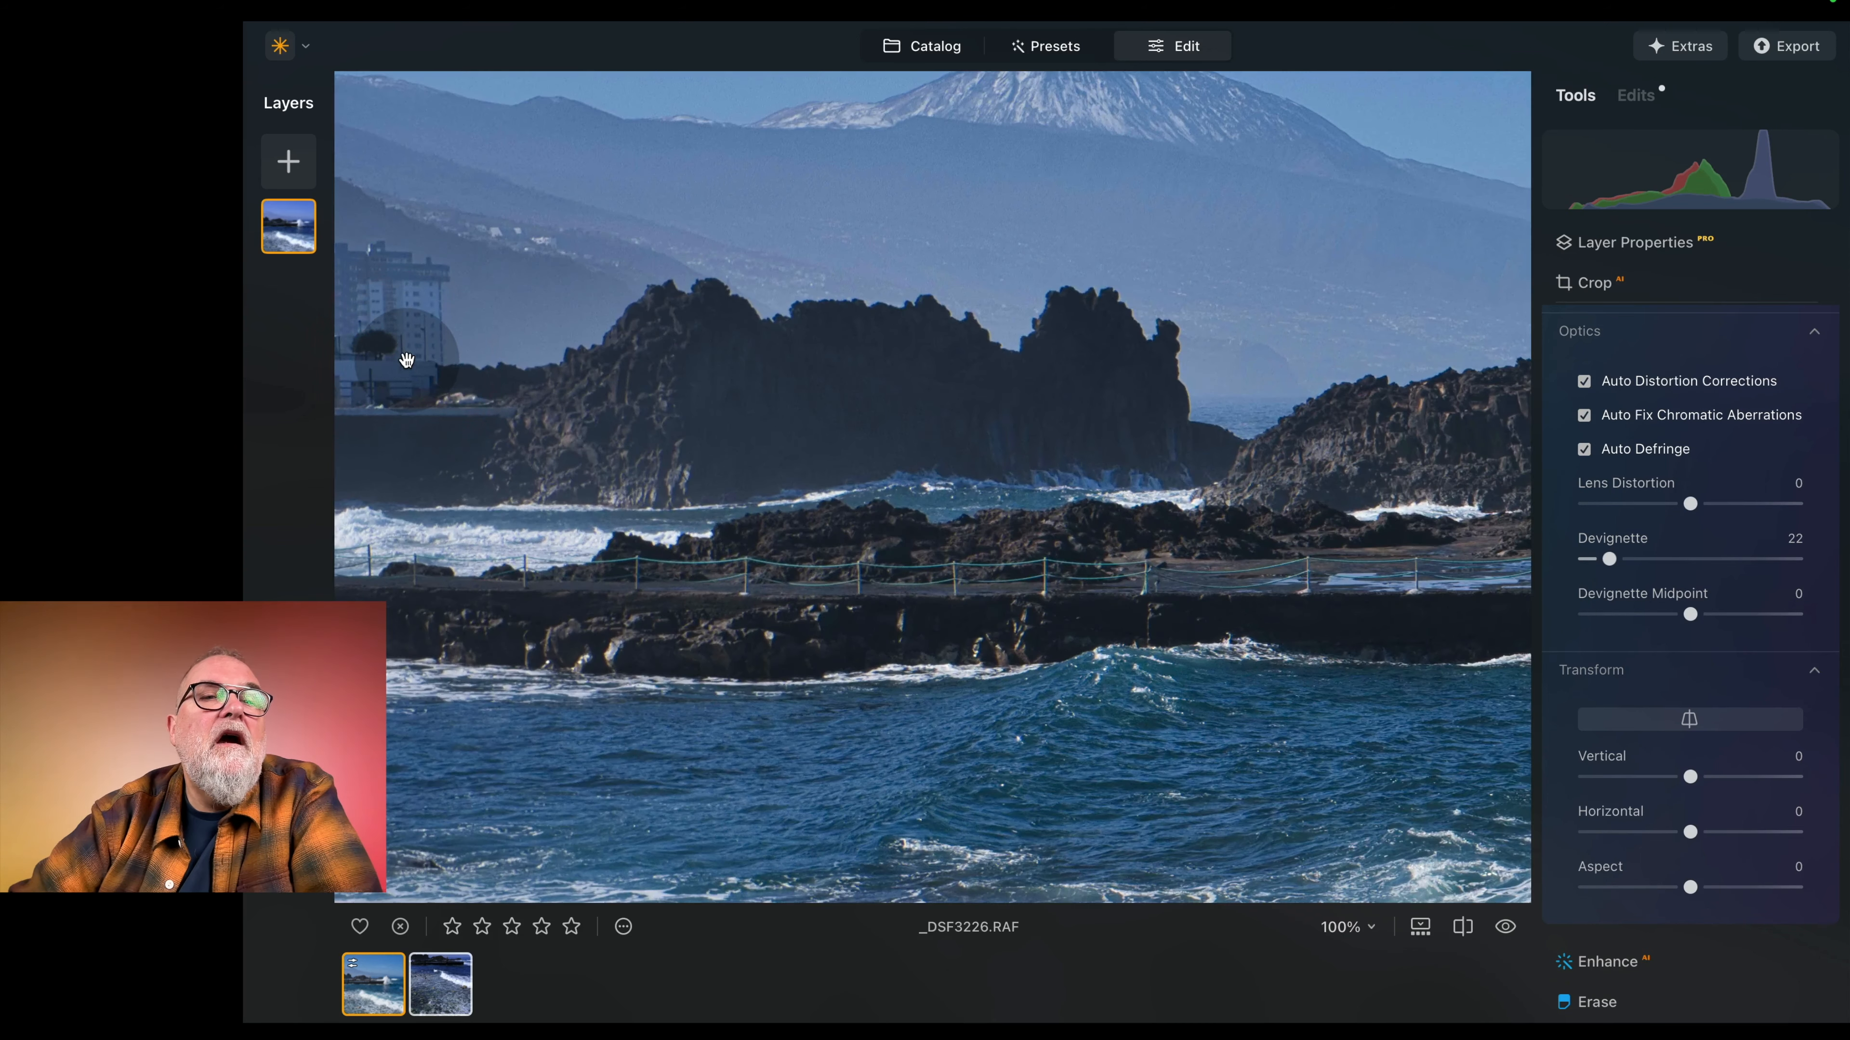
left_click(401, 360)
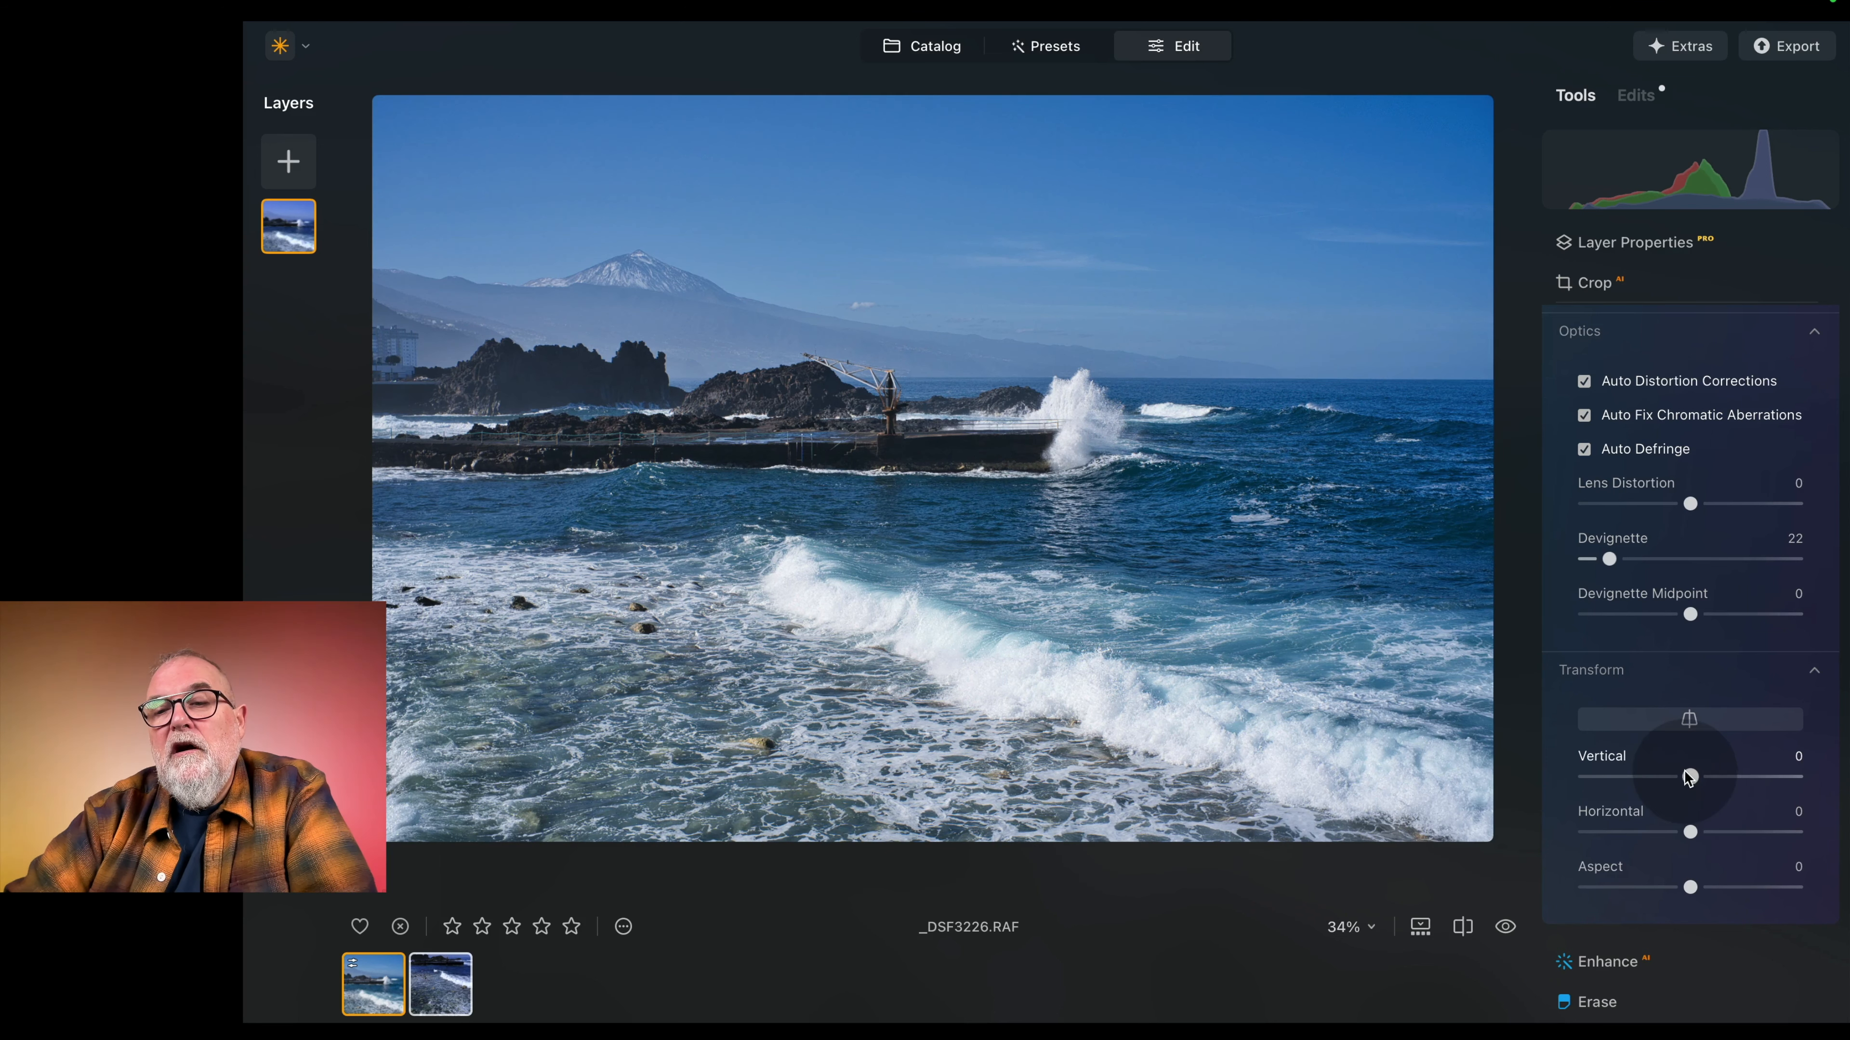
Step: Correct the photo's vertical perspective by setting the Vertical transform to -15
left_click_drag(1690, 776, 1675, 778)
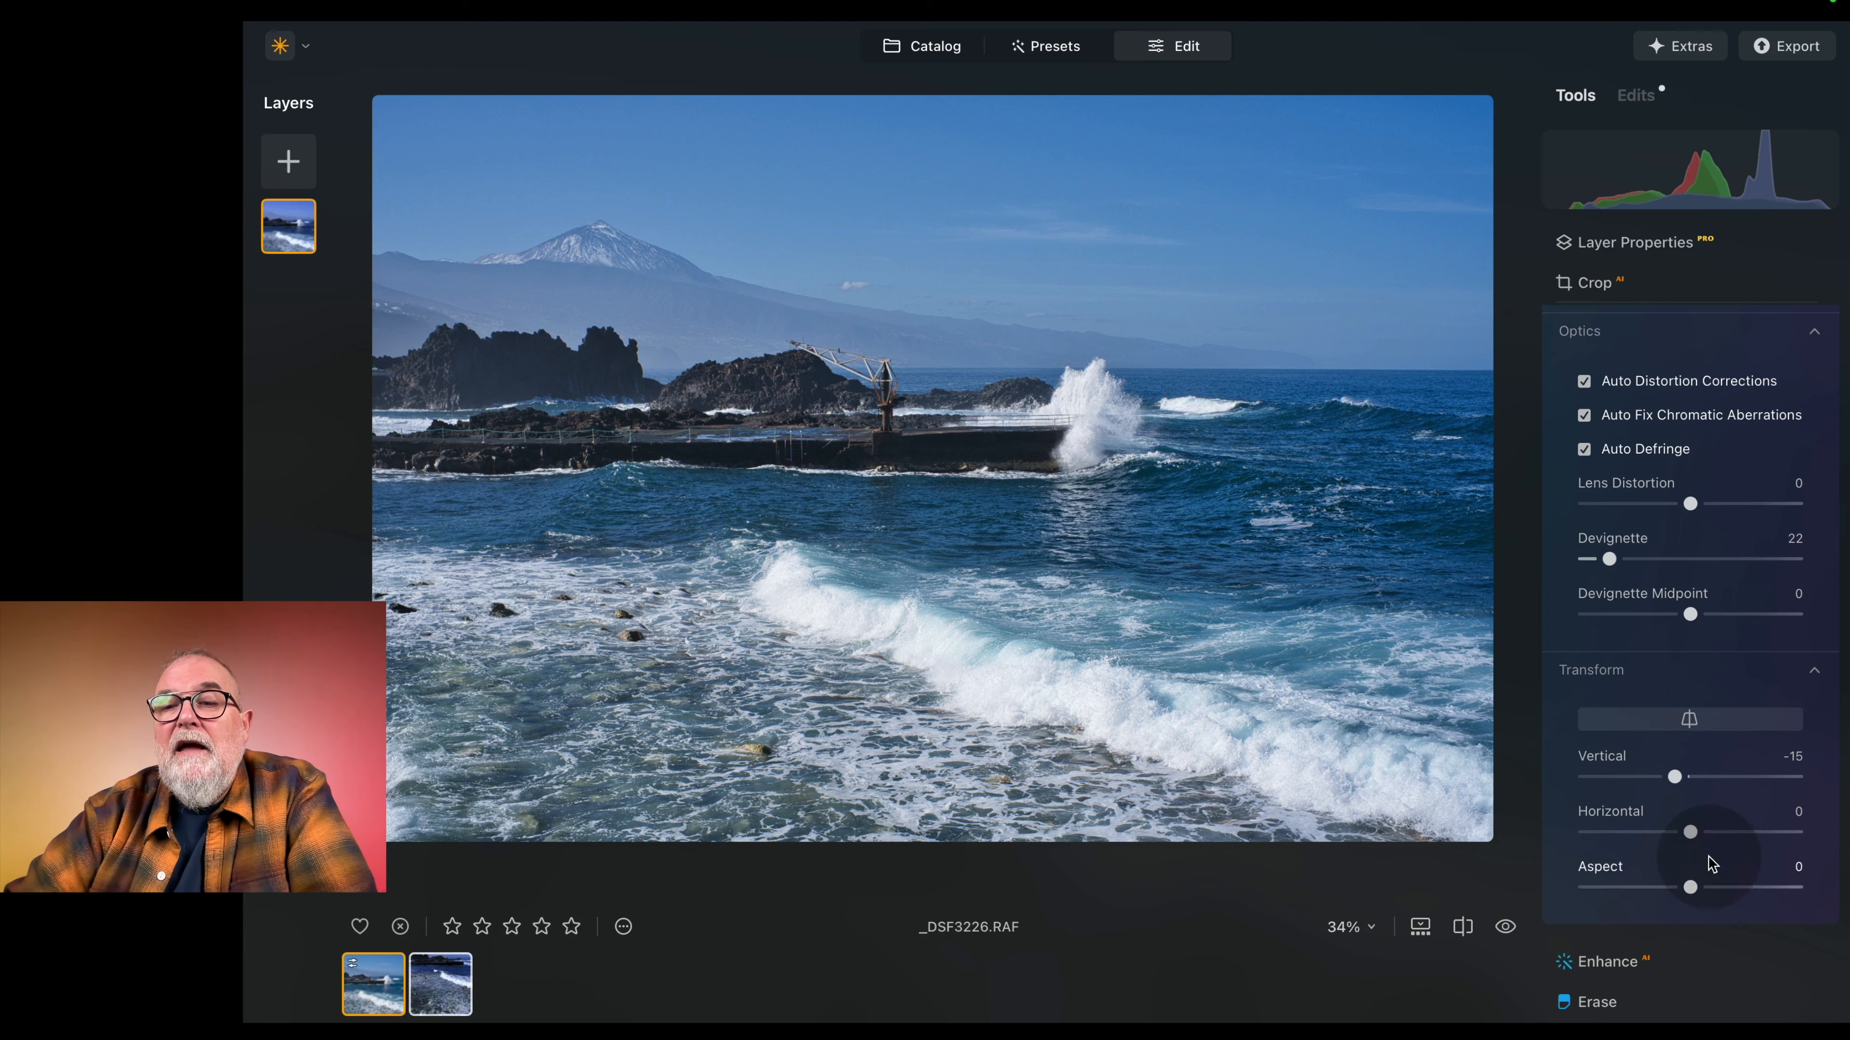
Step: Try lower Horizontal and Aspect transform values, and reset both to their defaults
left_click_drag(1692, 838, 1615, 834)
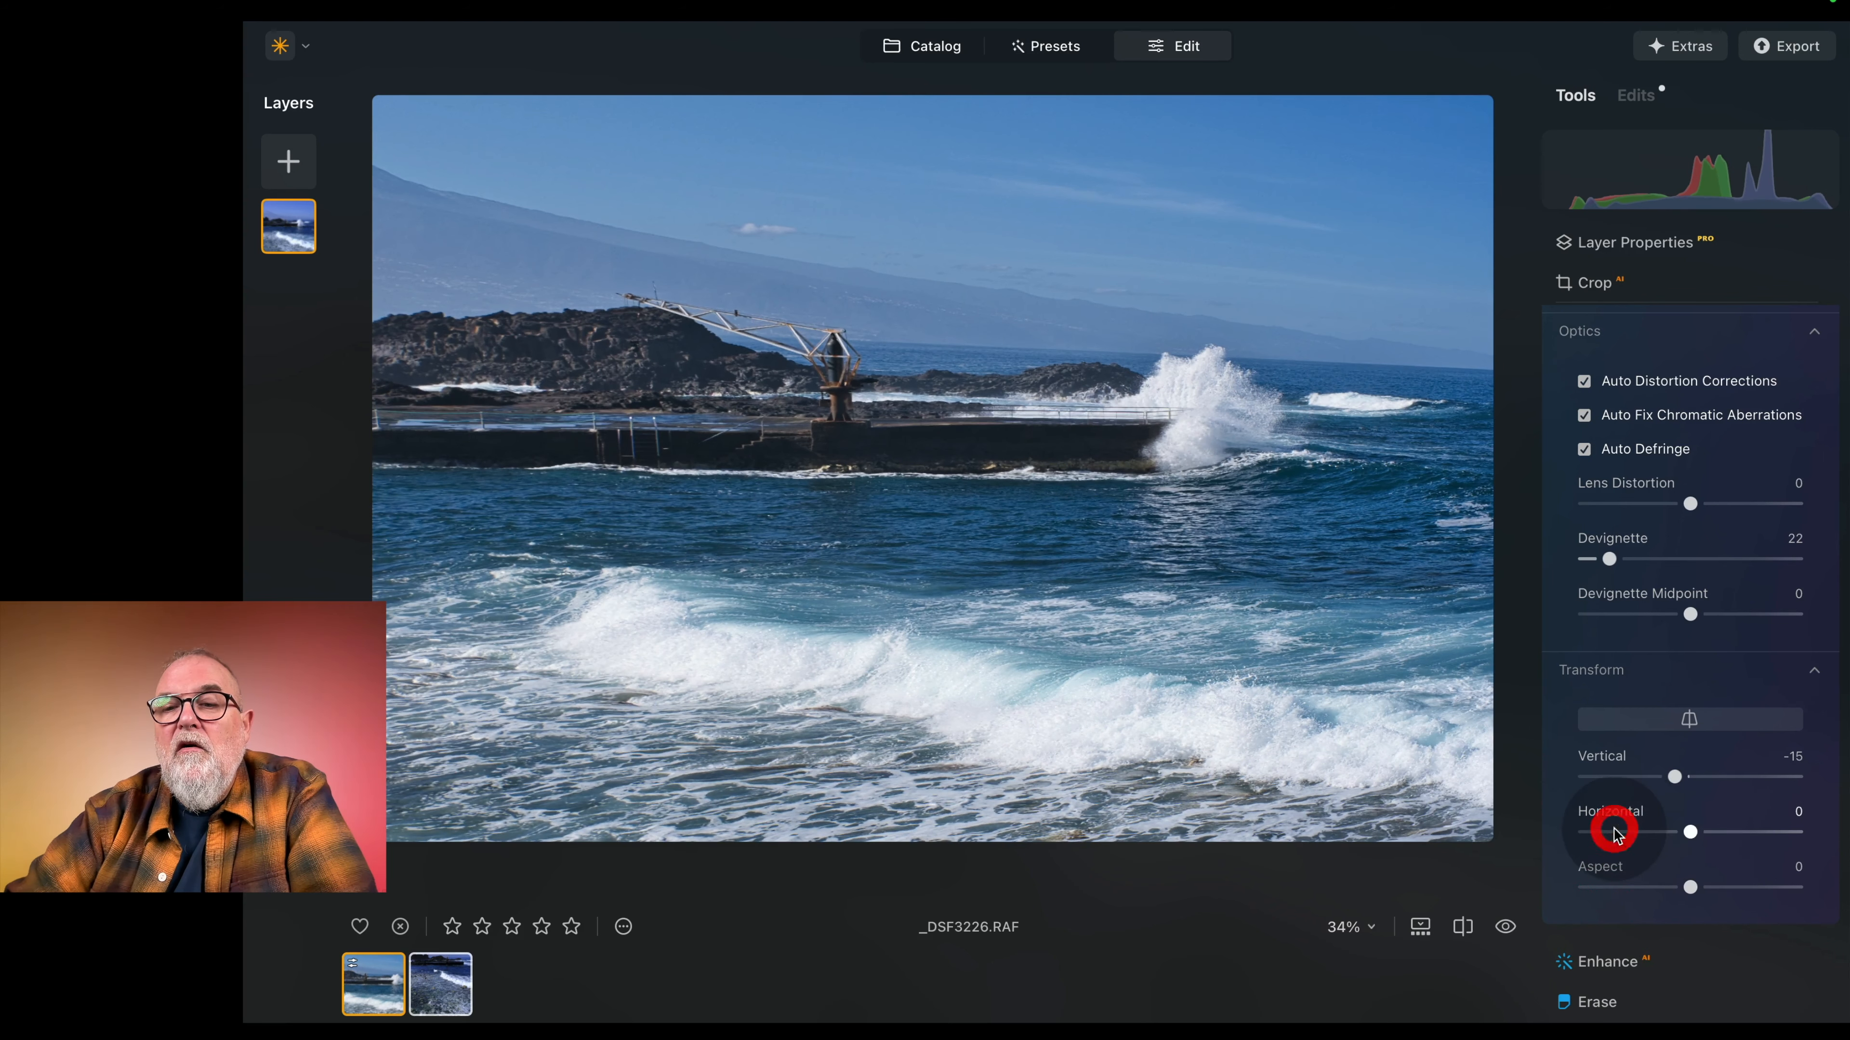
left_click_drag(1694, 890, 1605, 887)
double_click(1636, 880)
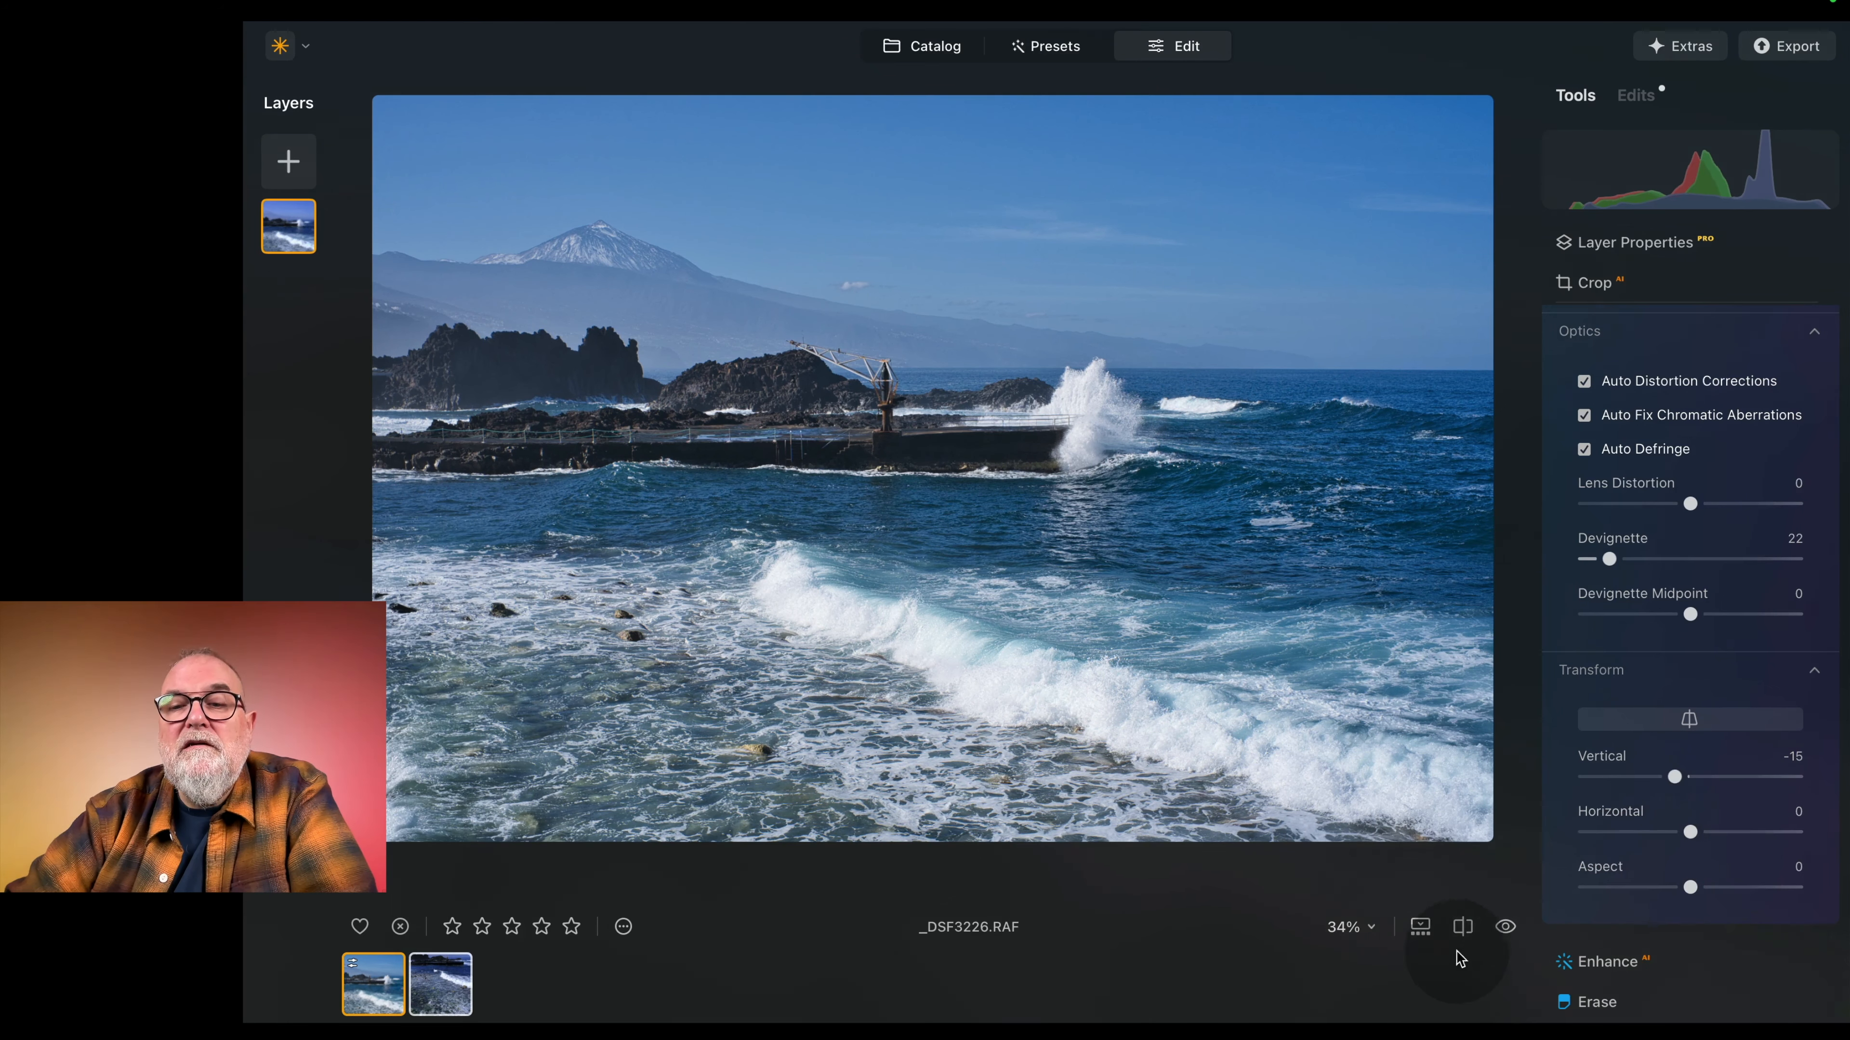
Step: Compare the photo with its unedited version and inspect the breaking wave at 100% zoom
left_click(1505, 929)
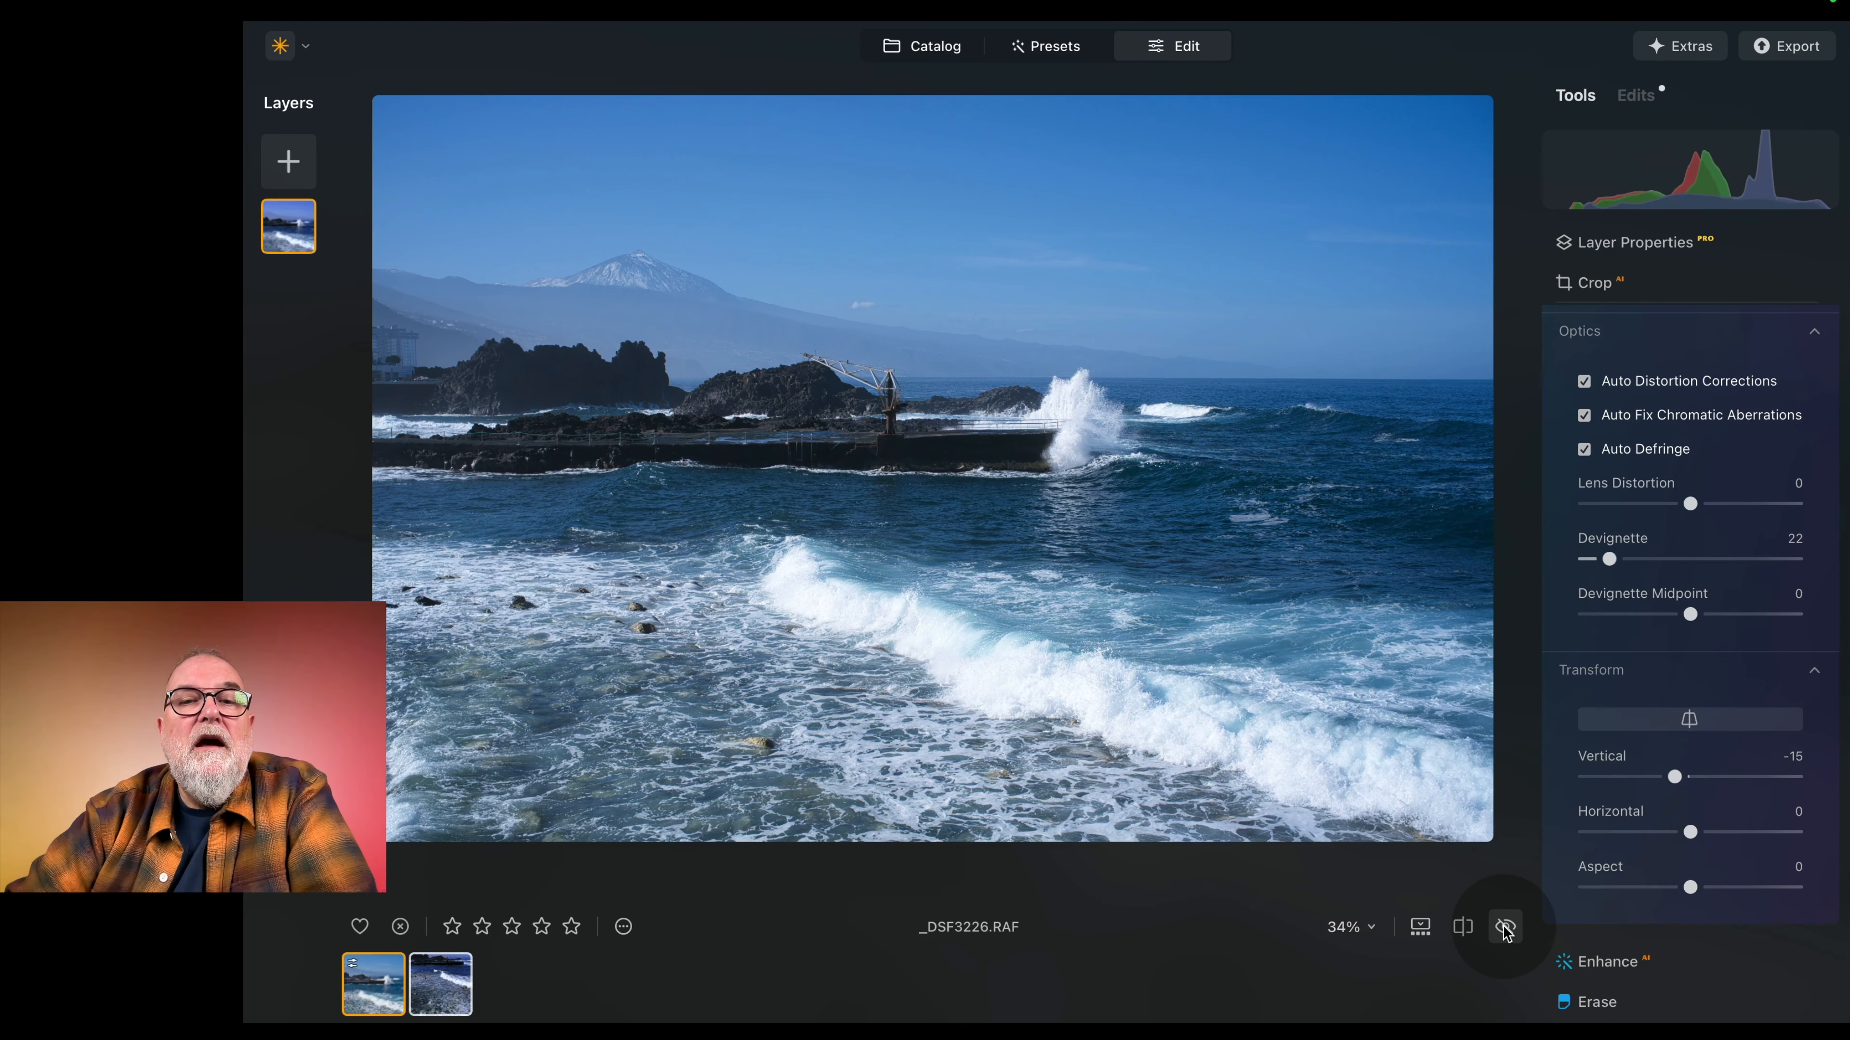
left_click(1505, 929)
left_click(976, 650)
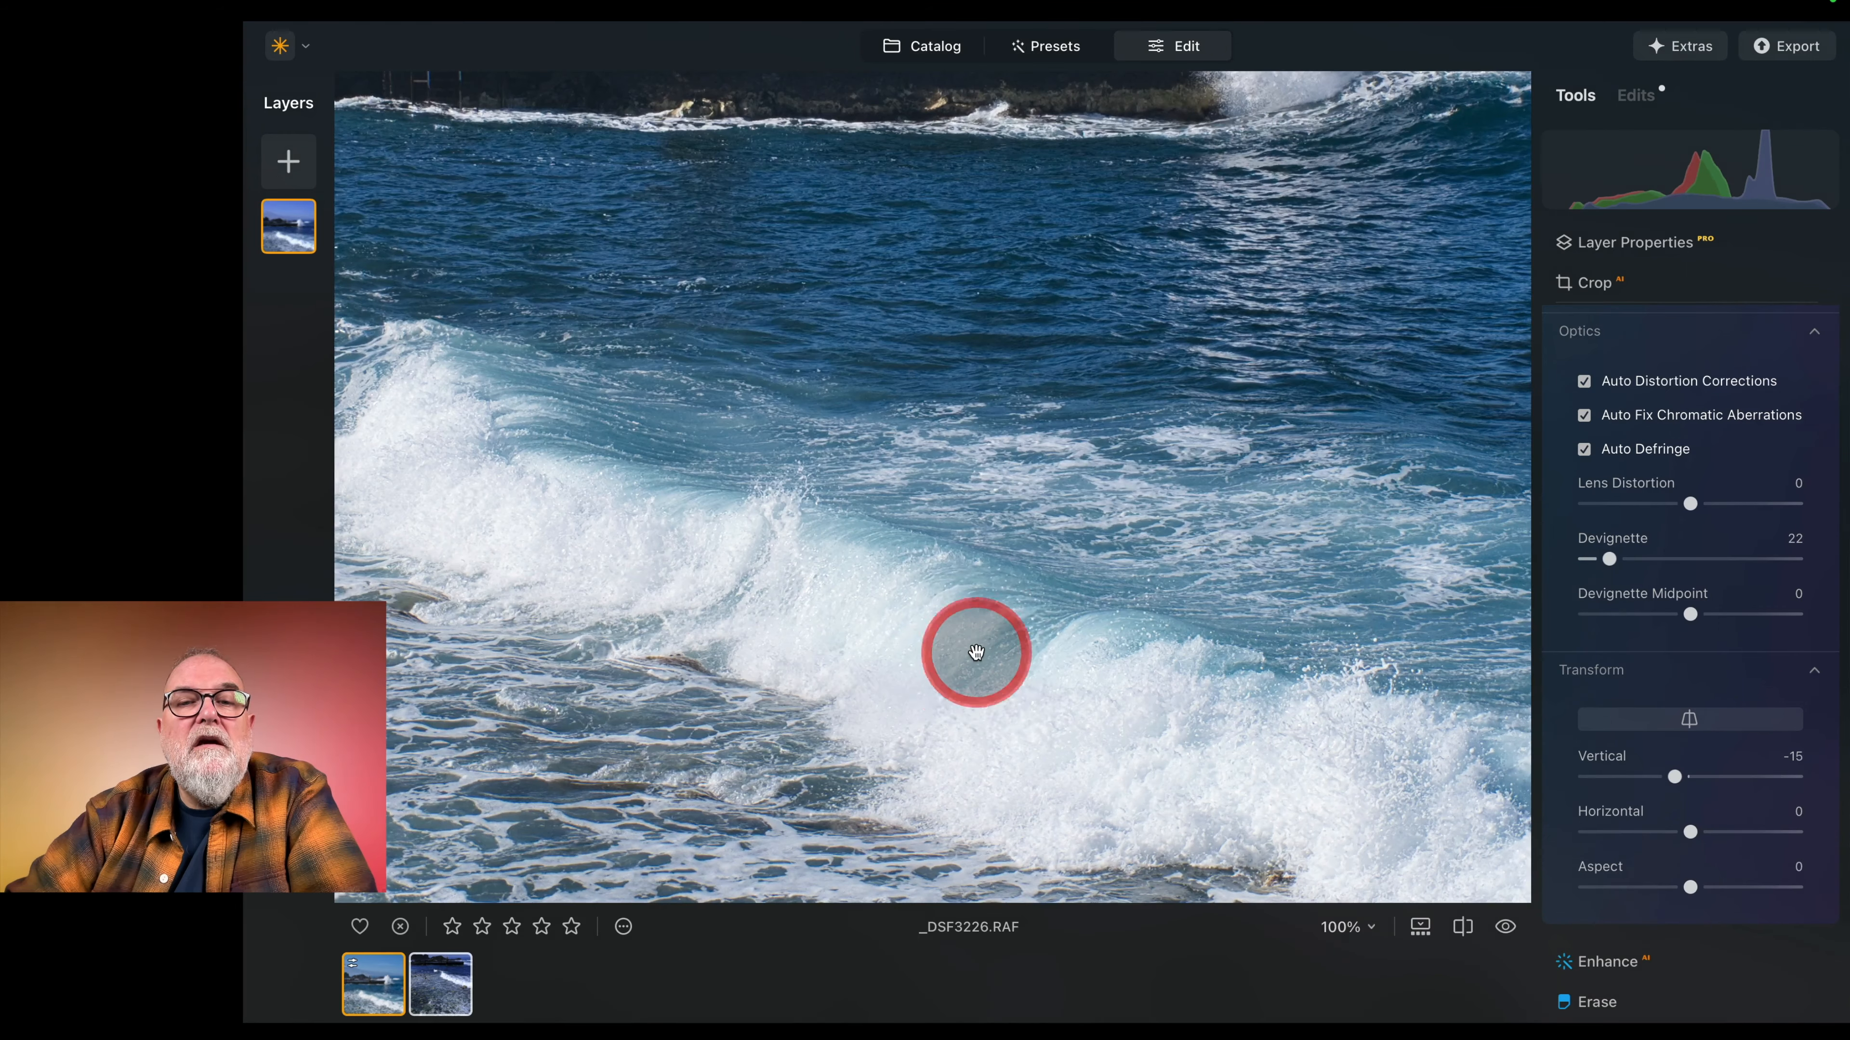
left_click(976, 653)
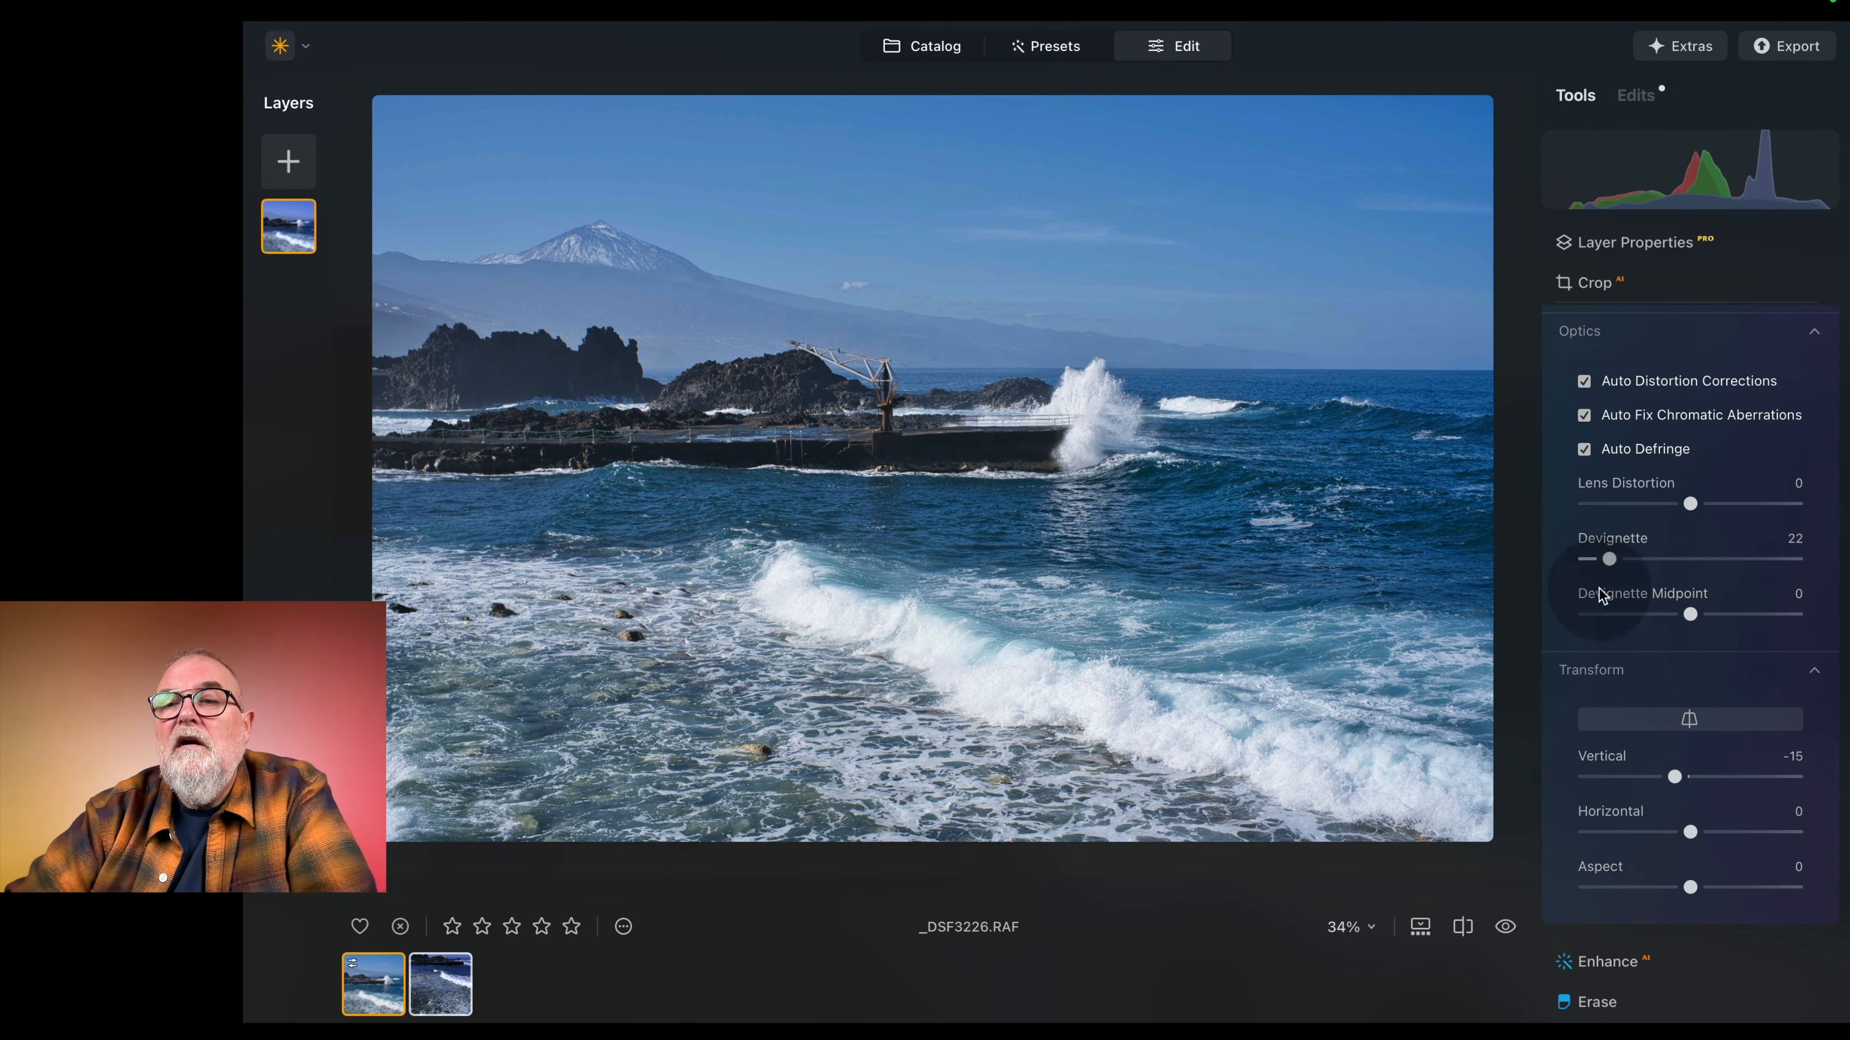
Step: Recover more detail in the bright areas by setting Highlights to -57 in the Light settings
scroll(1705, 591, "up", 5)
scroll(1704, 592, "up", 8)
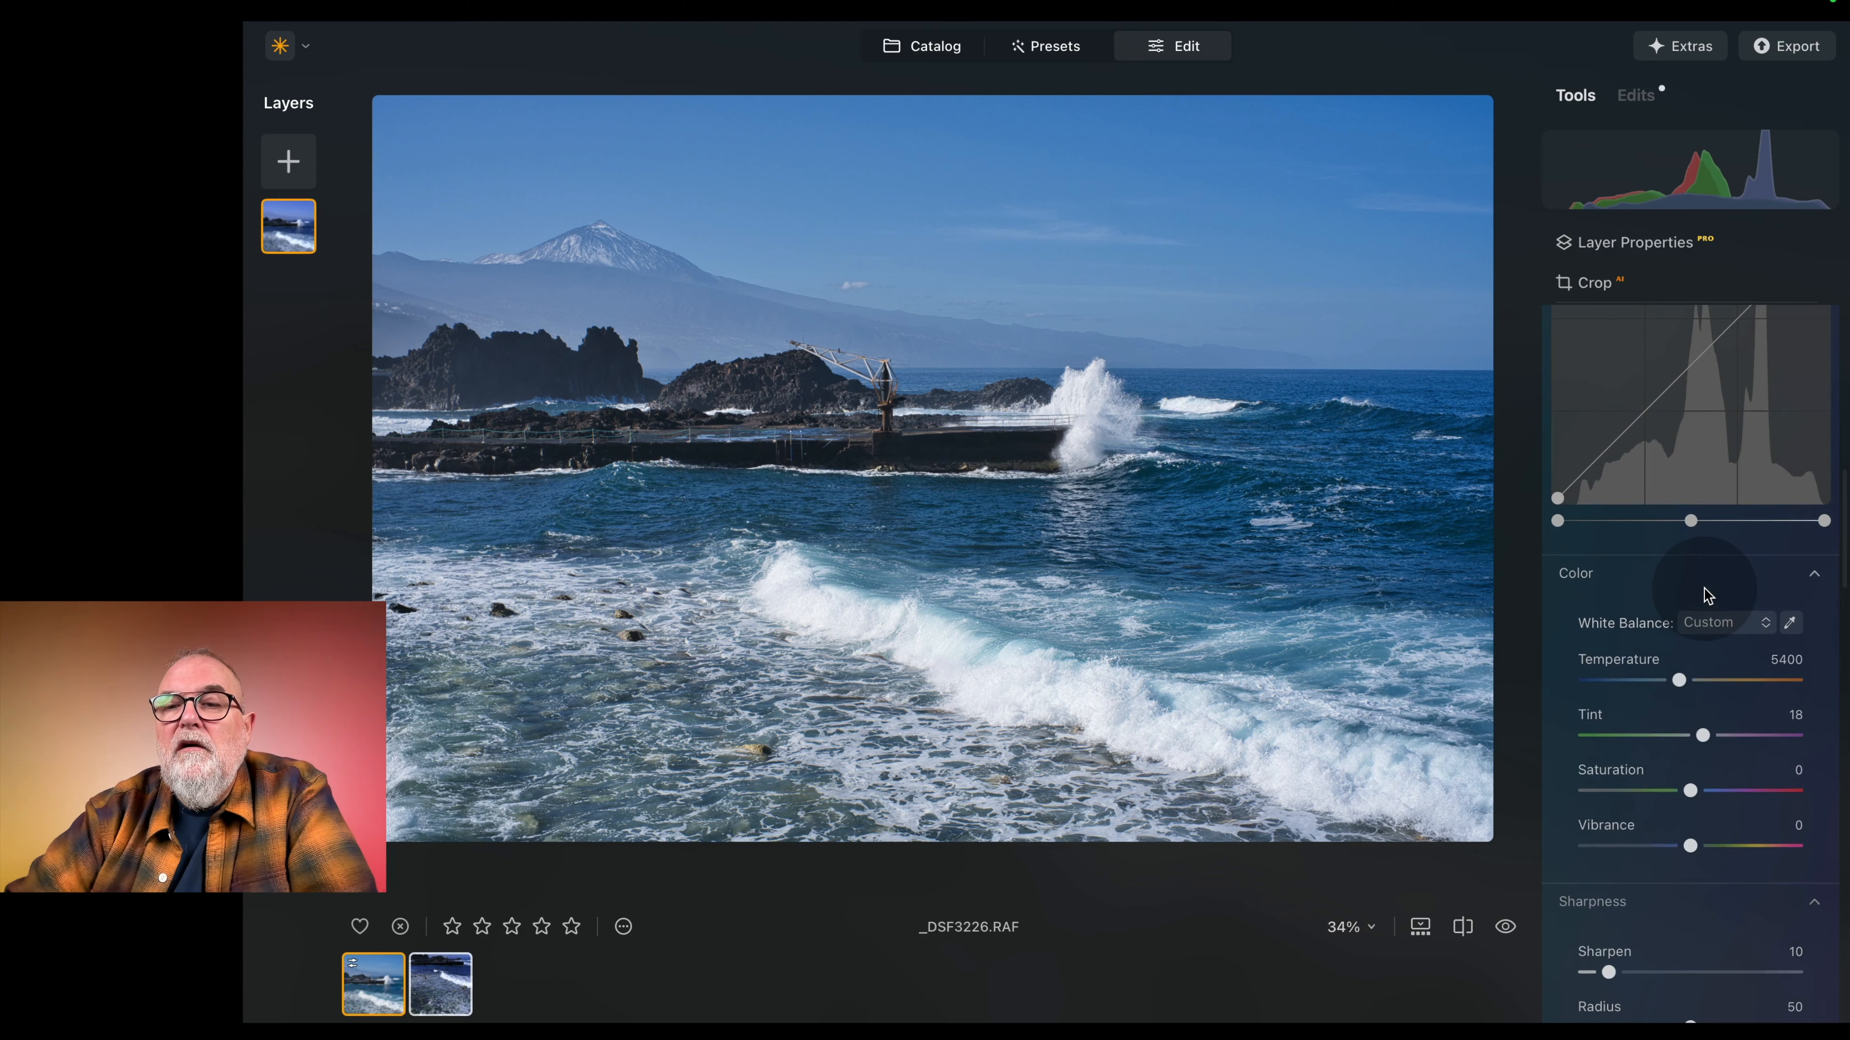
scroll(1707, 594, "up", 10)
scroll(1704, 592, "up", 3)
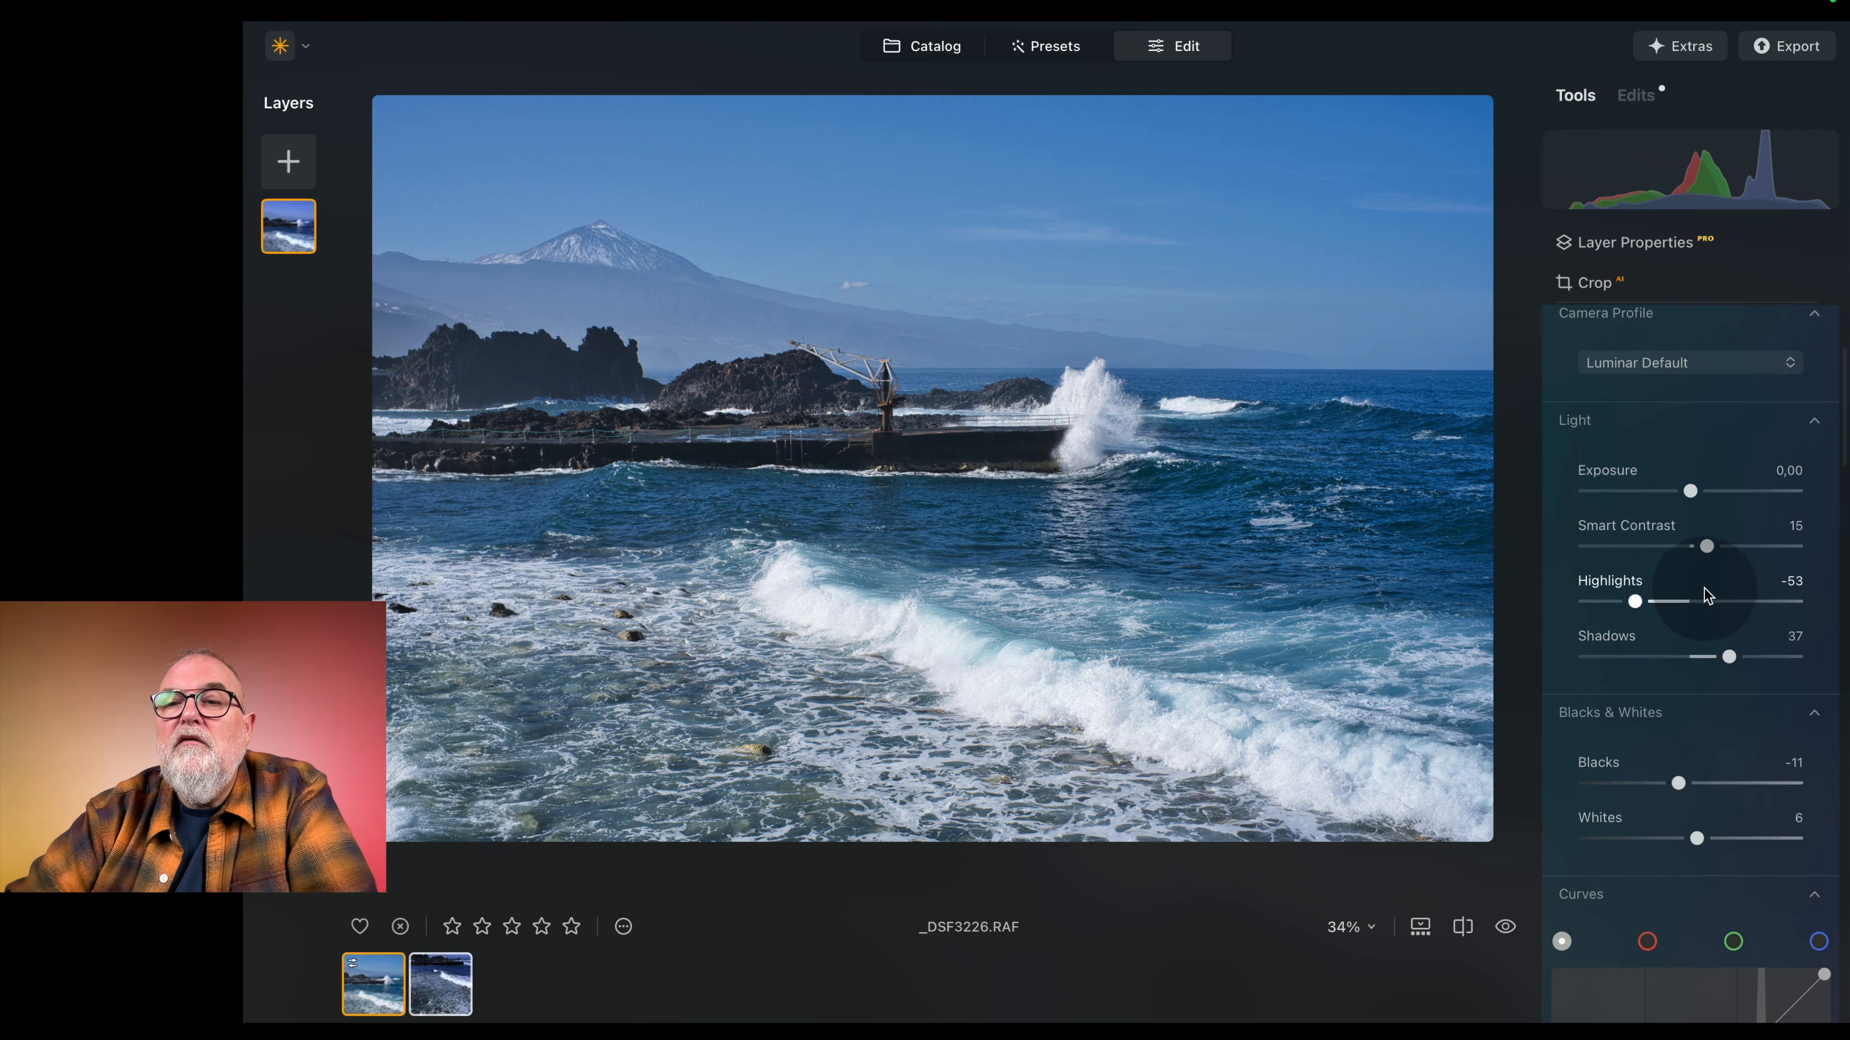
left_click_drag(1636, 604, 1630, 604)
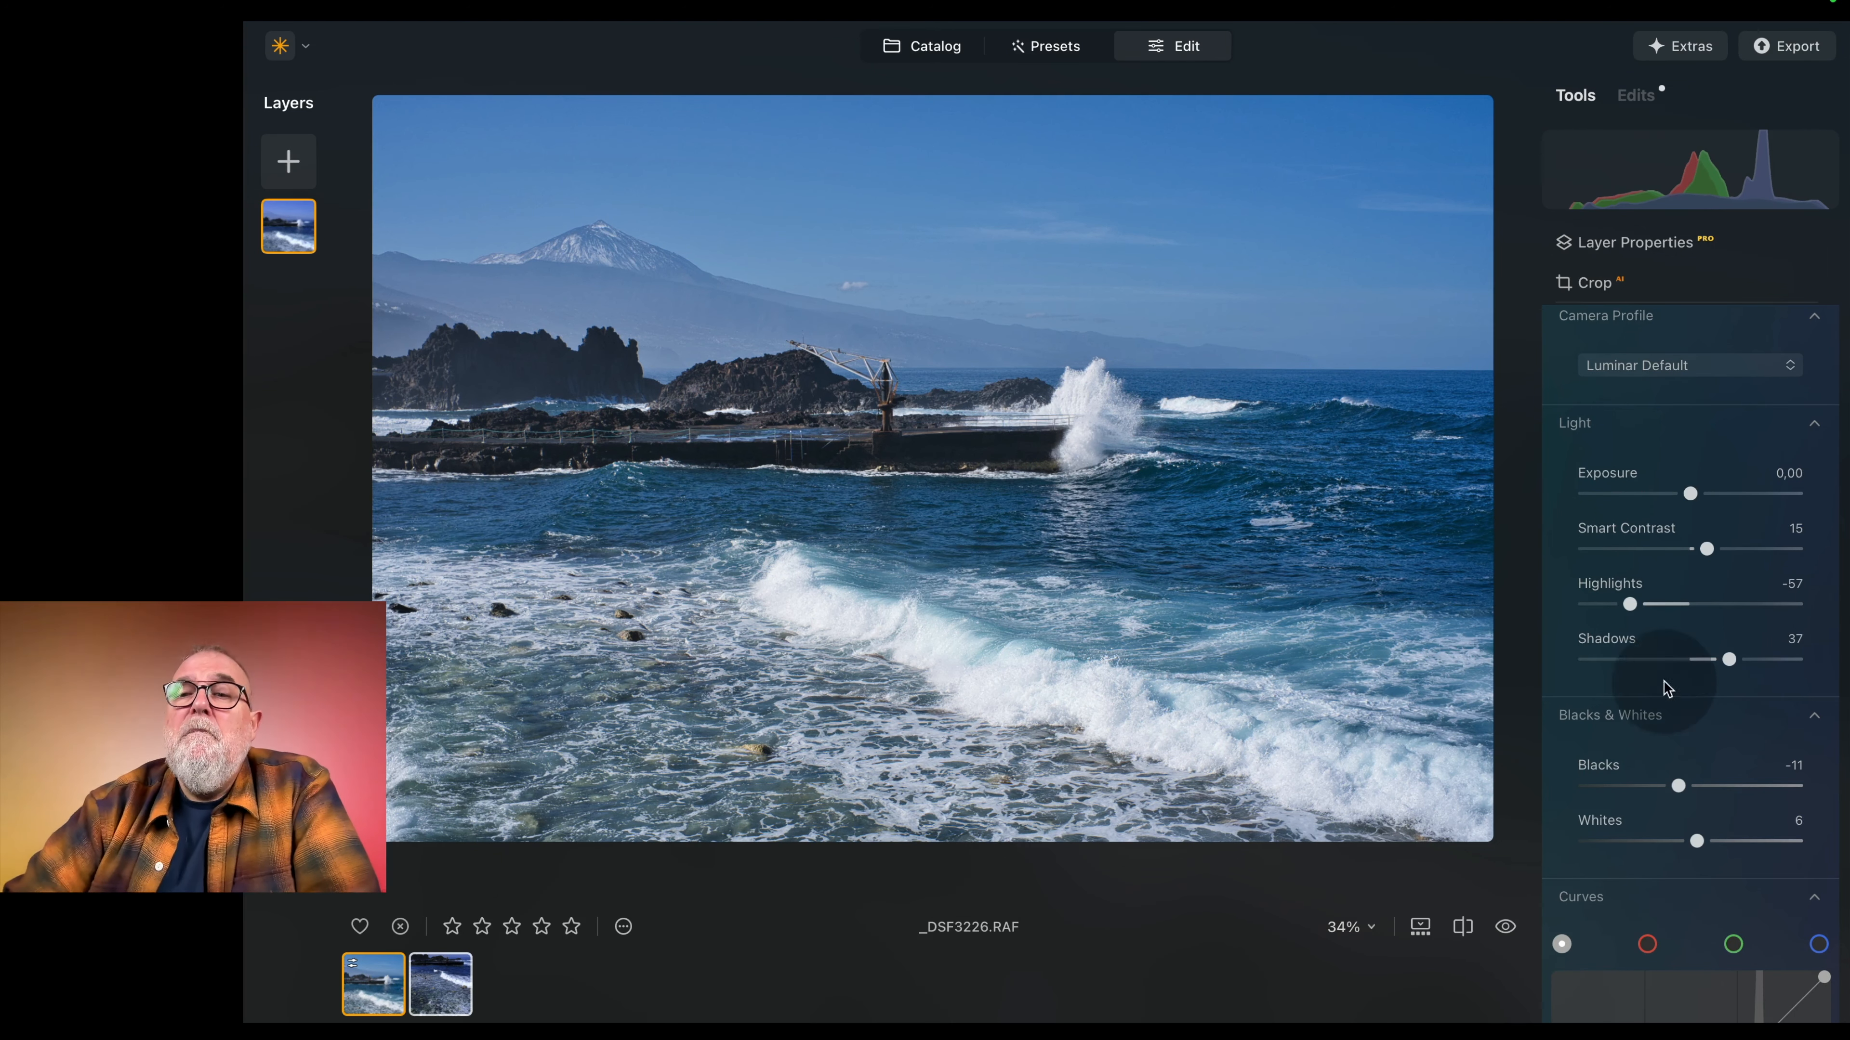
Step: Review the remaining Develop settings down to Transform, and open the Erase tool to view its options
scroll(1740, 505, "down", 2)
scroll(1741, 505, "down", 15)
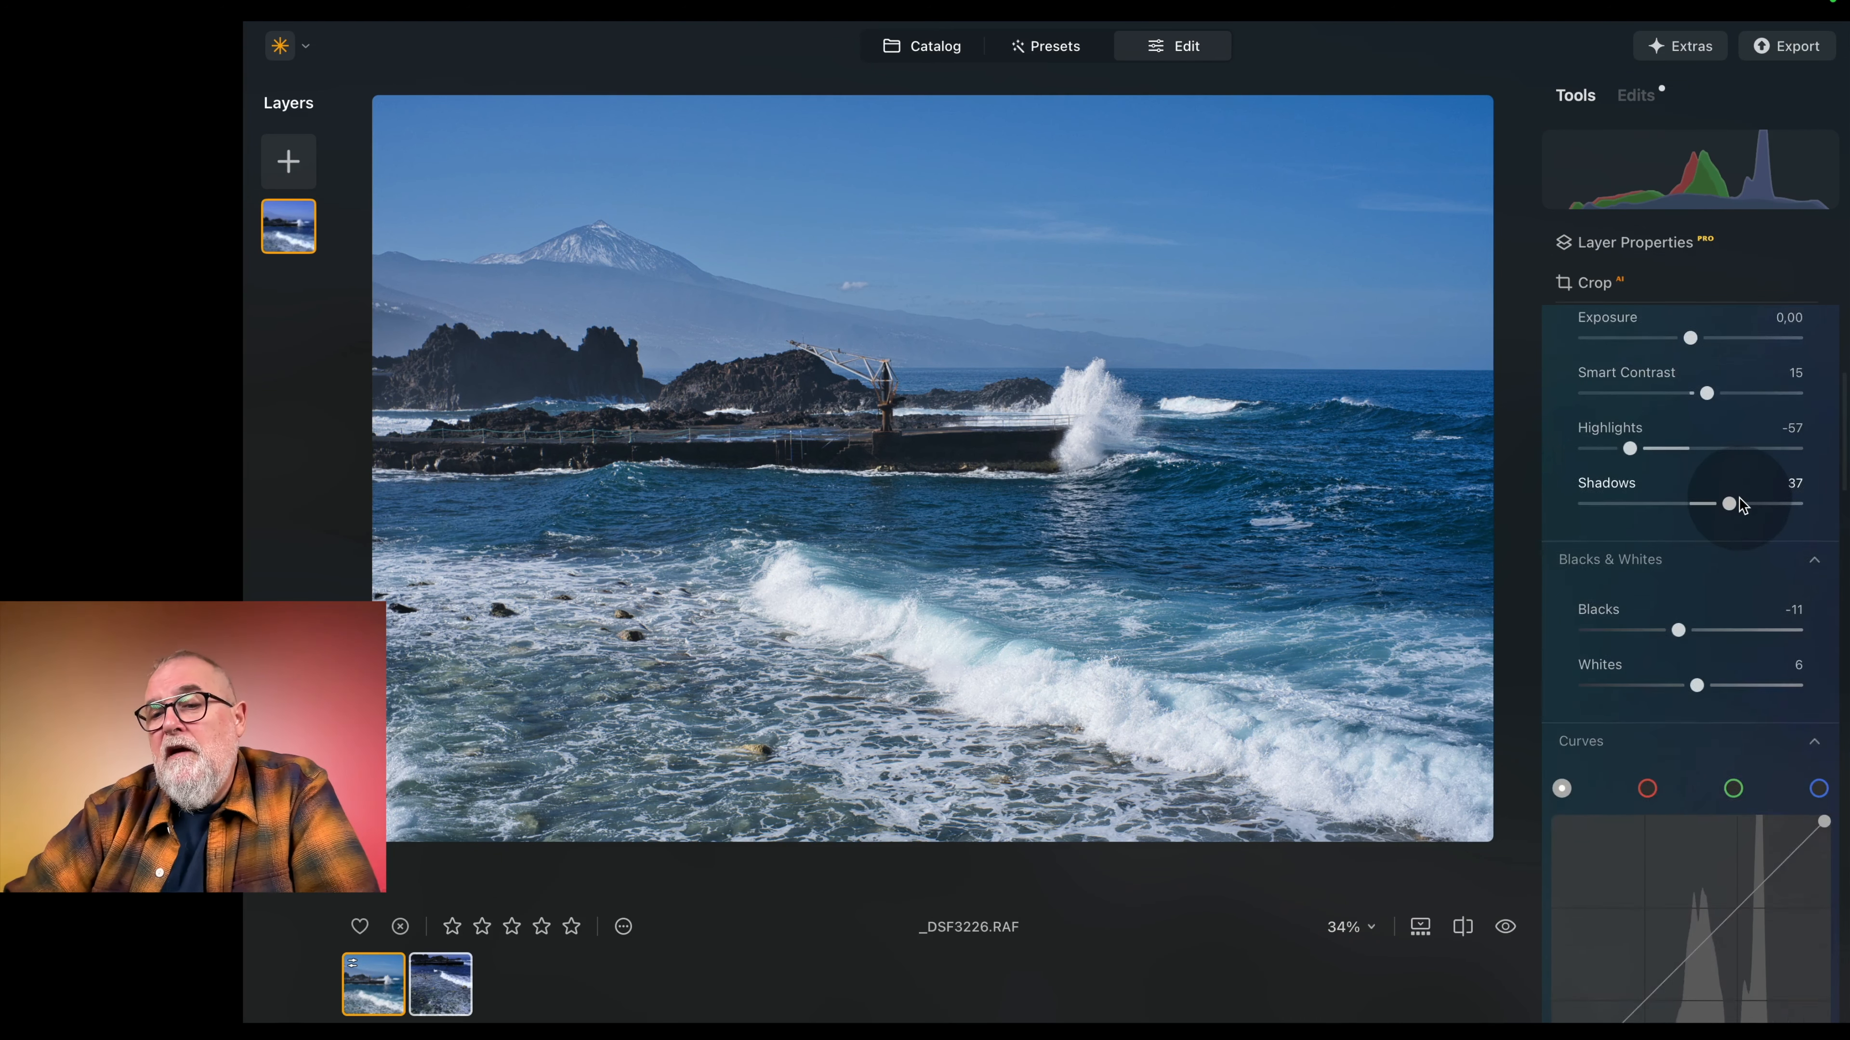
scroll(1741, 505, "down", 5)
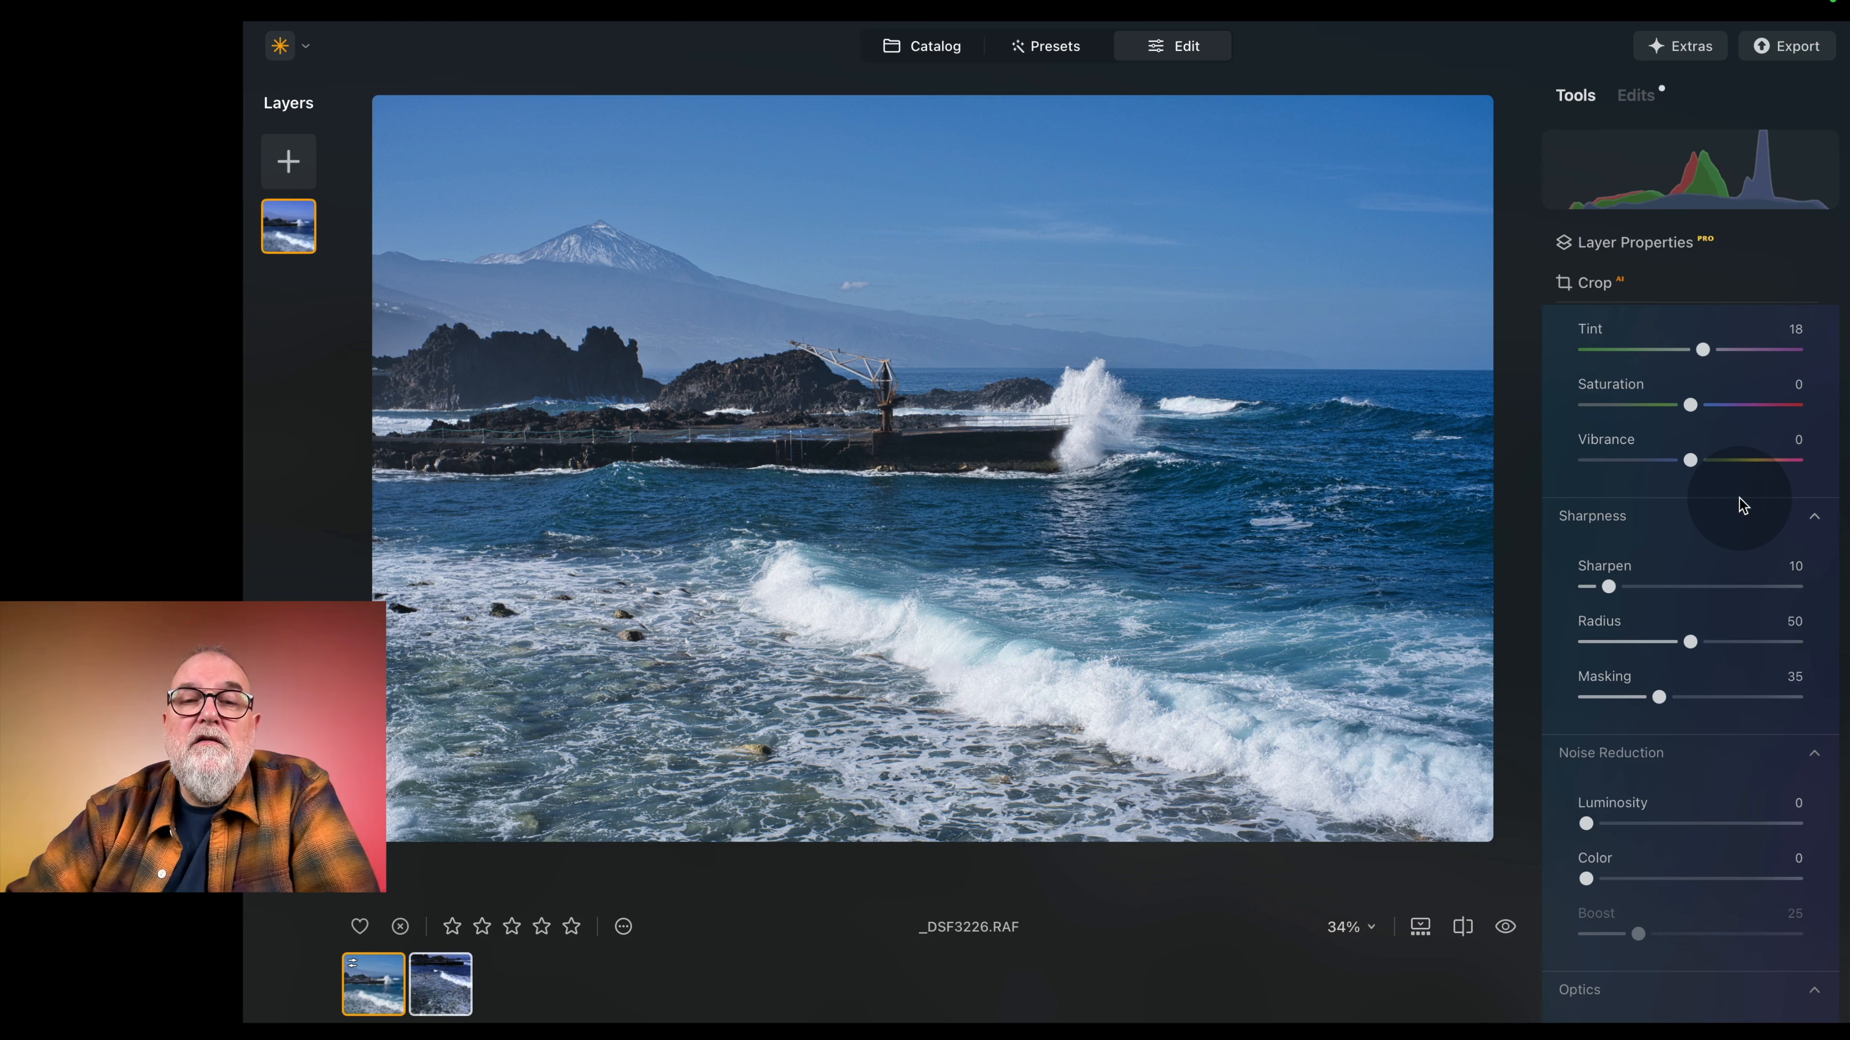
scroll(1742, 505, "down", 10)
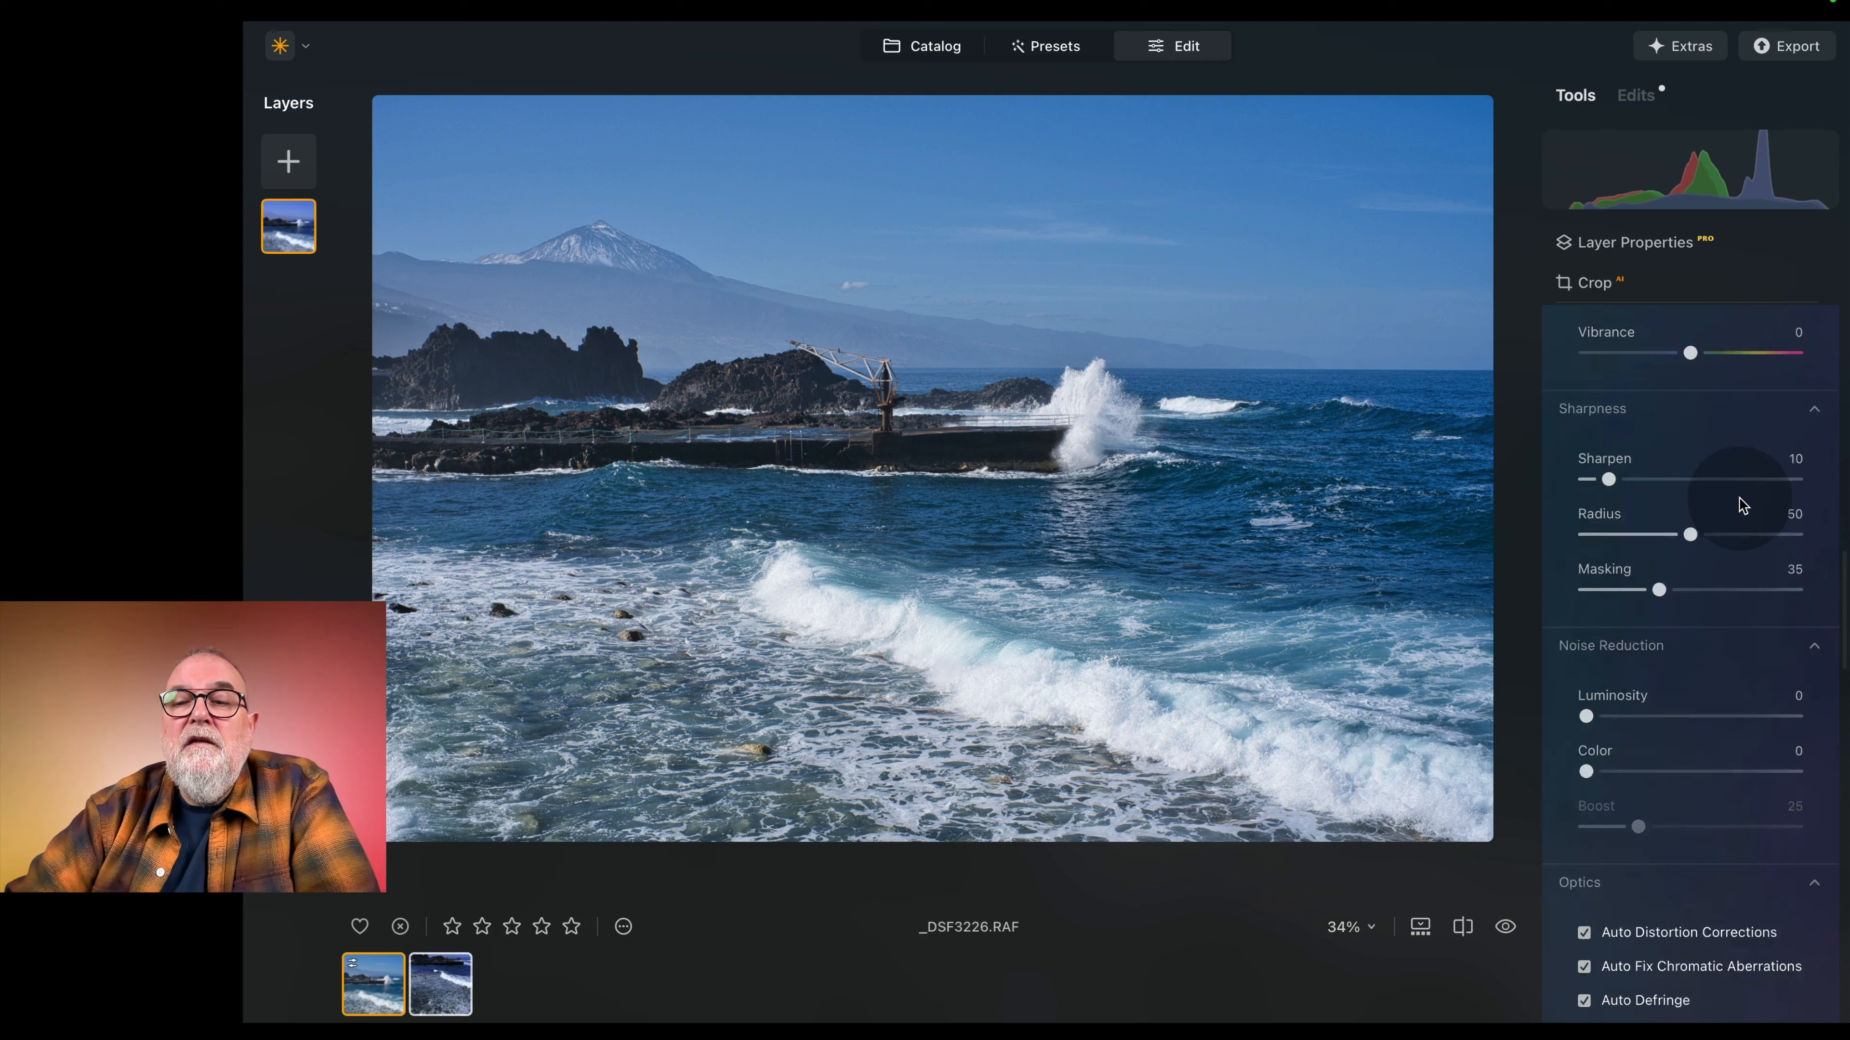
scroll(1742, 505, "down", 5)
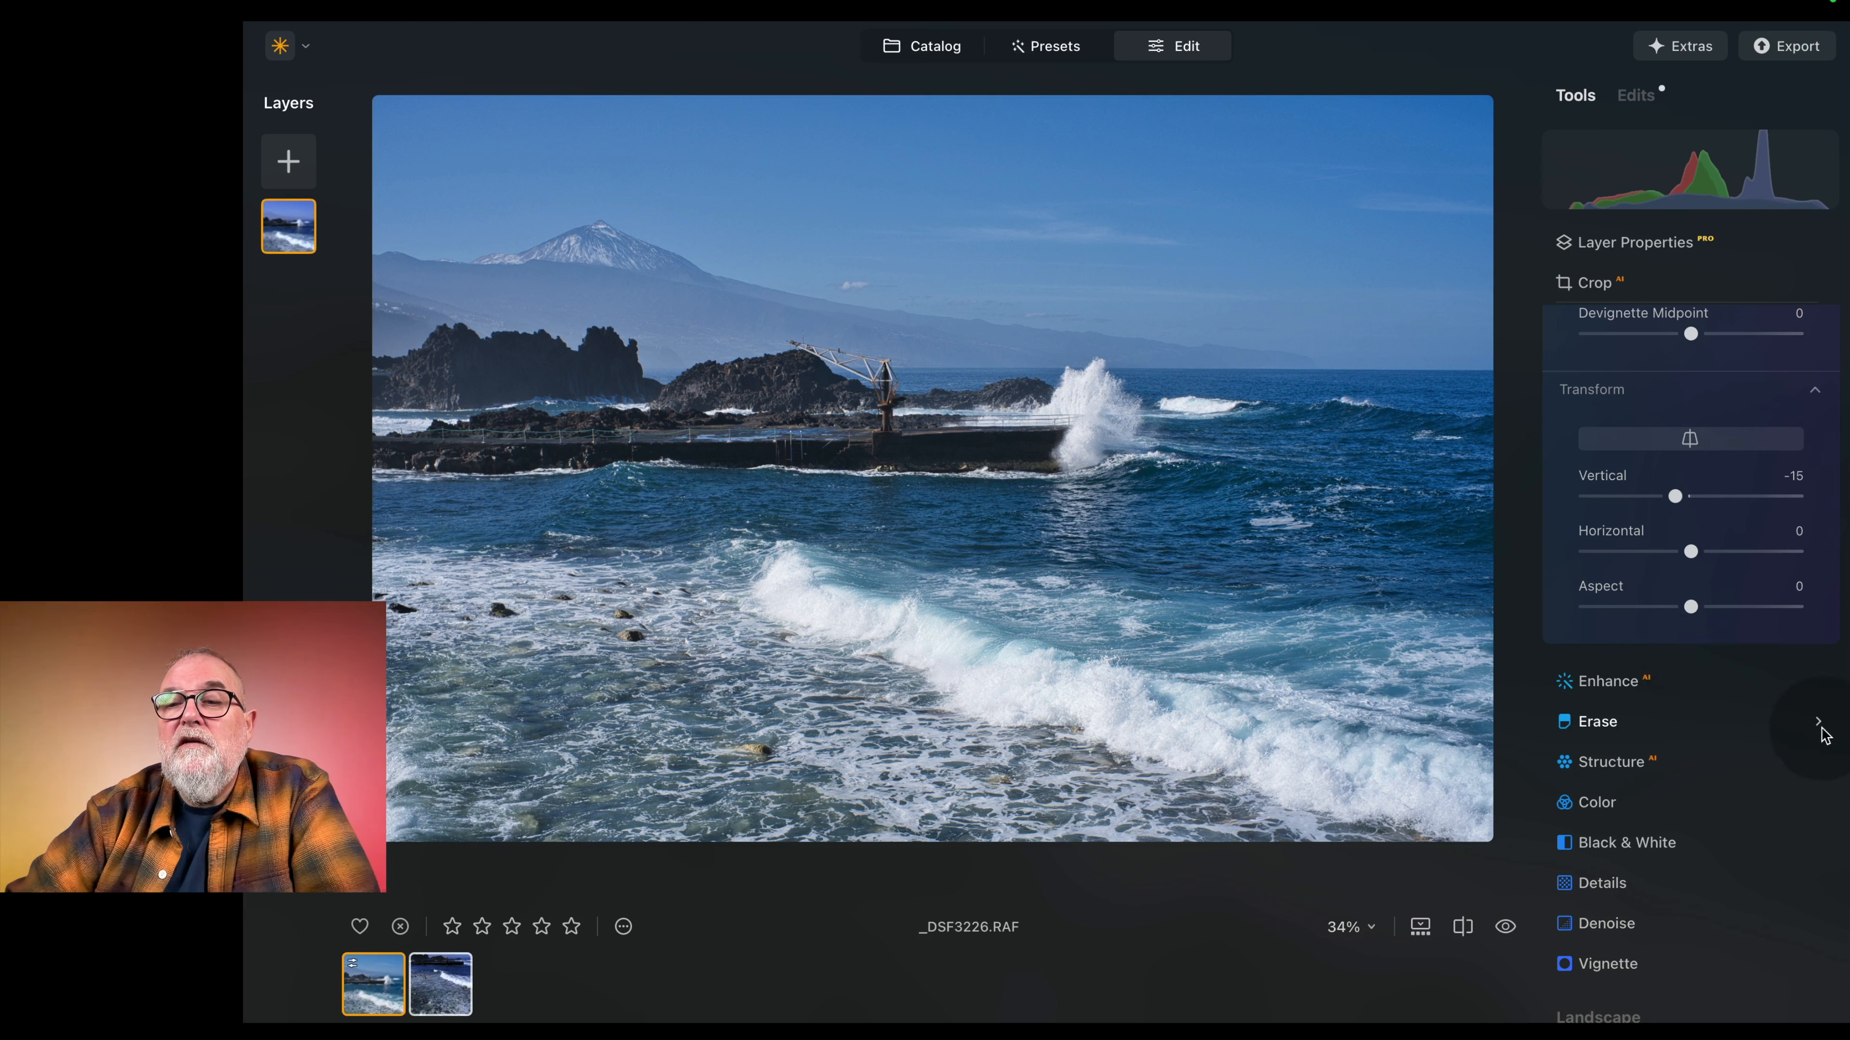
left_click(1818, 726)
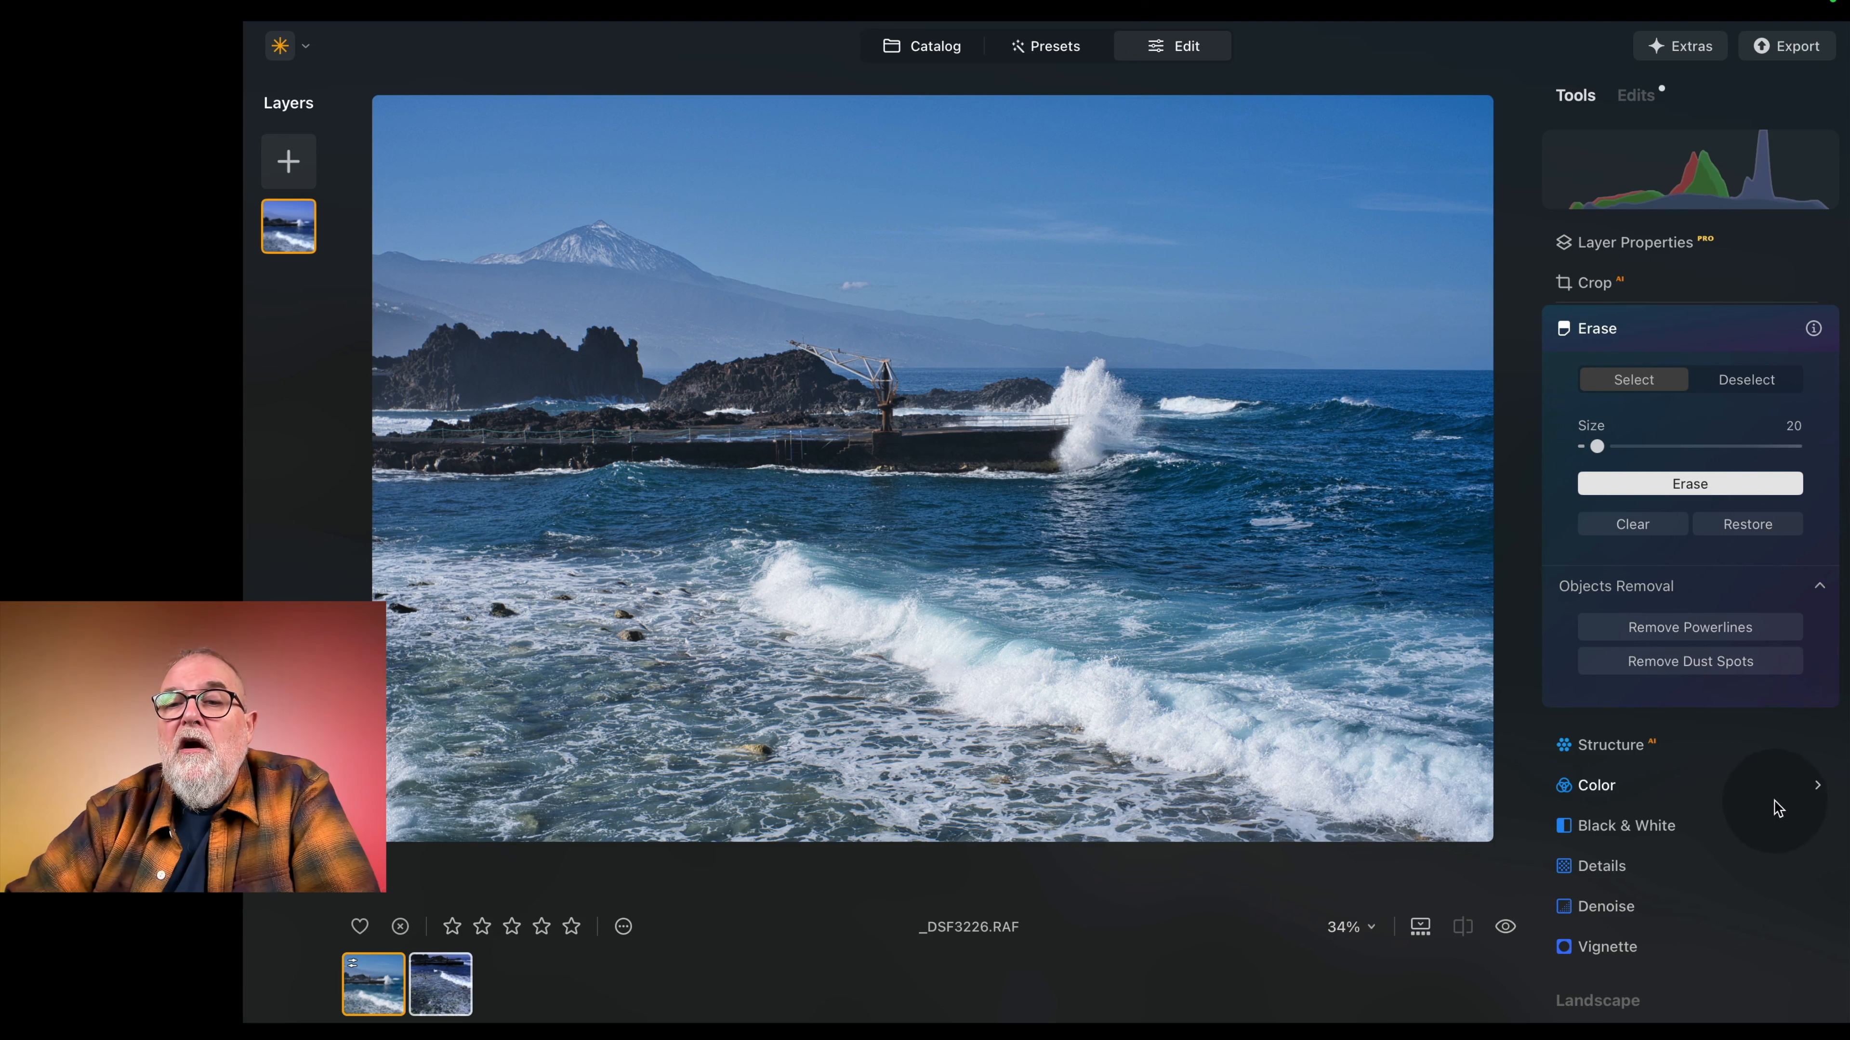
Step: Convert the photo to black and white and set the Red luminance to -6
left_click(1818, 831)
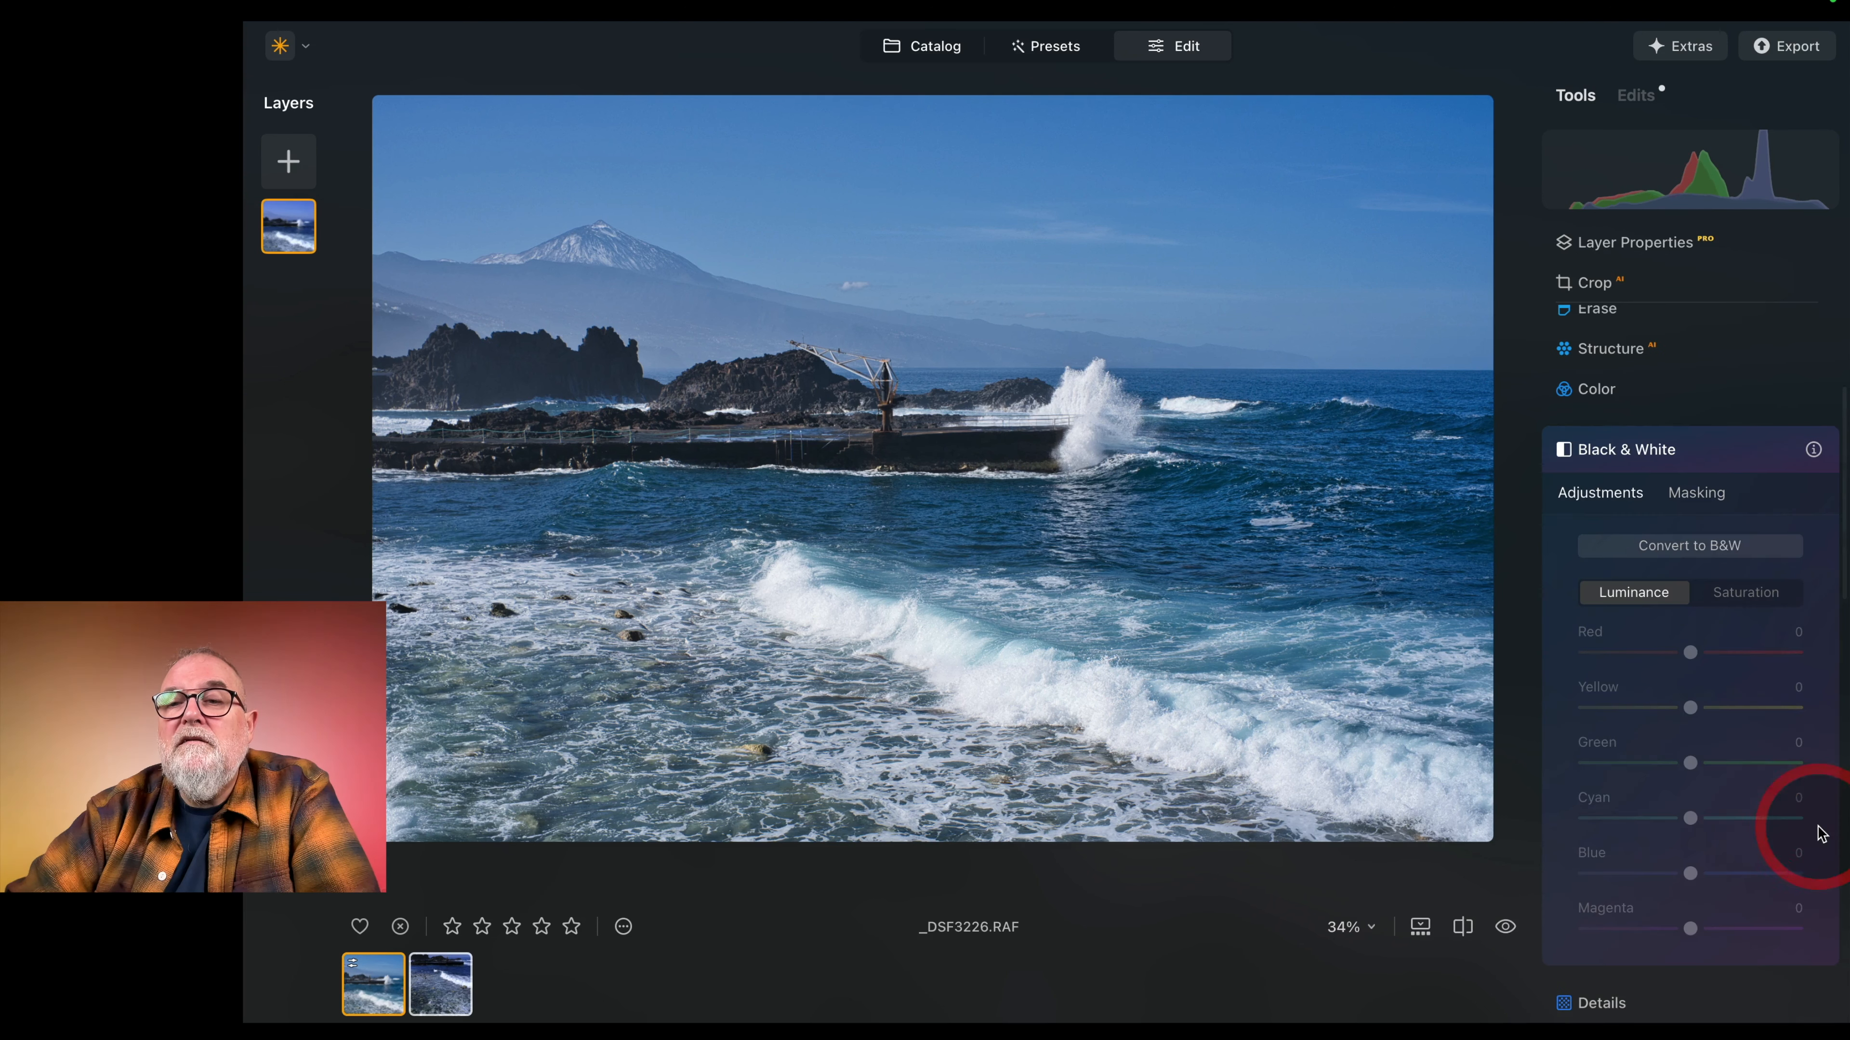
left_click(1688, 543)
mouse_move(1690, 652)
left_mouse_down()
mouse_move(1768, 653)
mouse_move(1590, 649)
mouse_move(1784, 661)
mouse_move(1687, 668)
left_mouse_up()
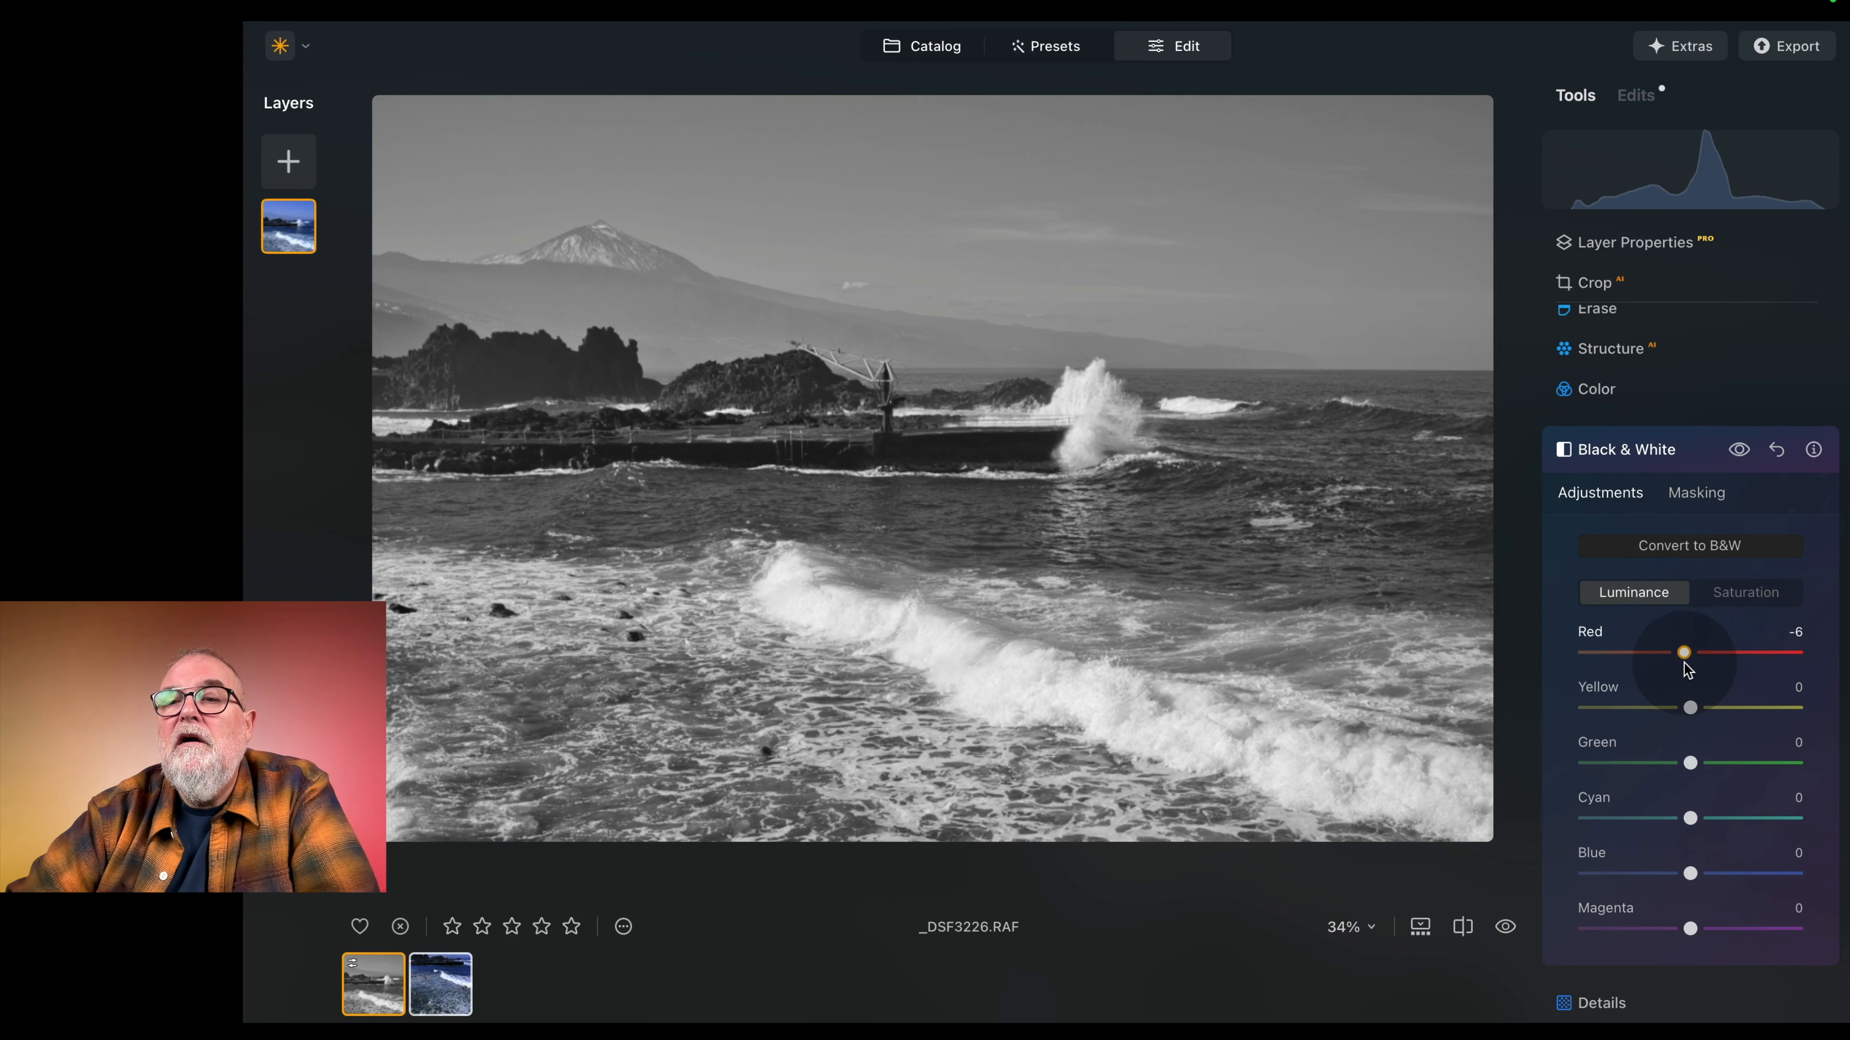
Step: Try a Red saturation of 50 in the black and white conversion, and reset the whole Black & White tool
left_click(1748, 594)
left_click_drag(1590, 653, 1693, 651)
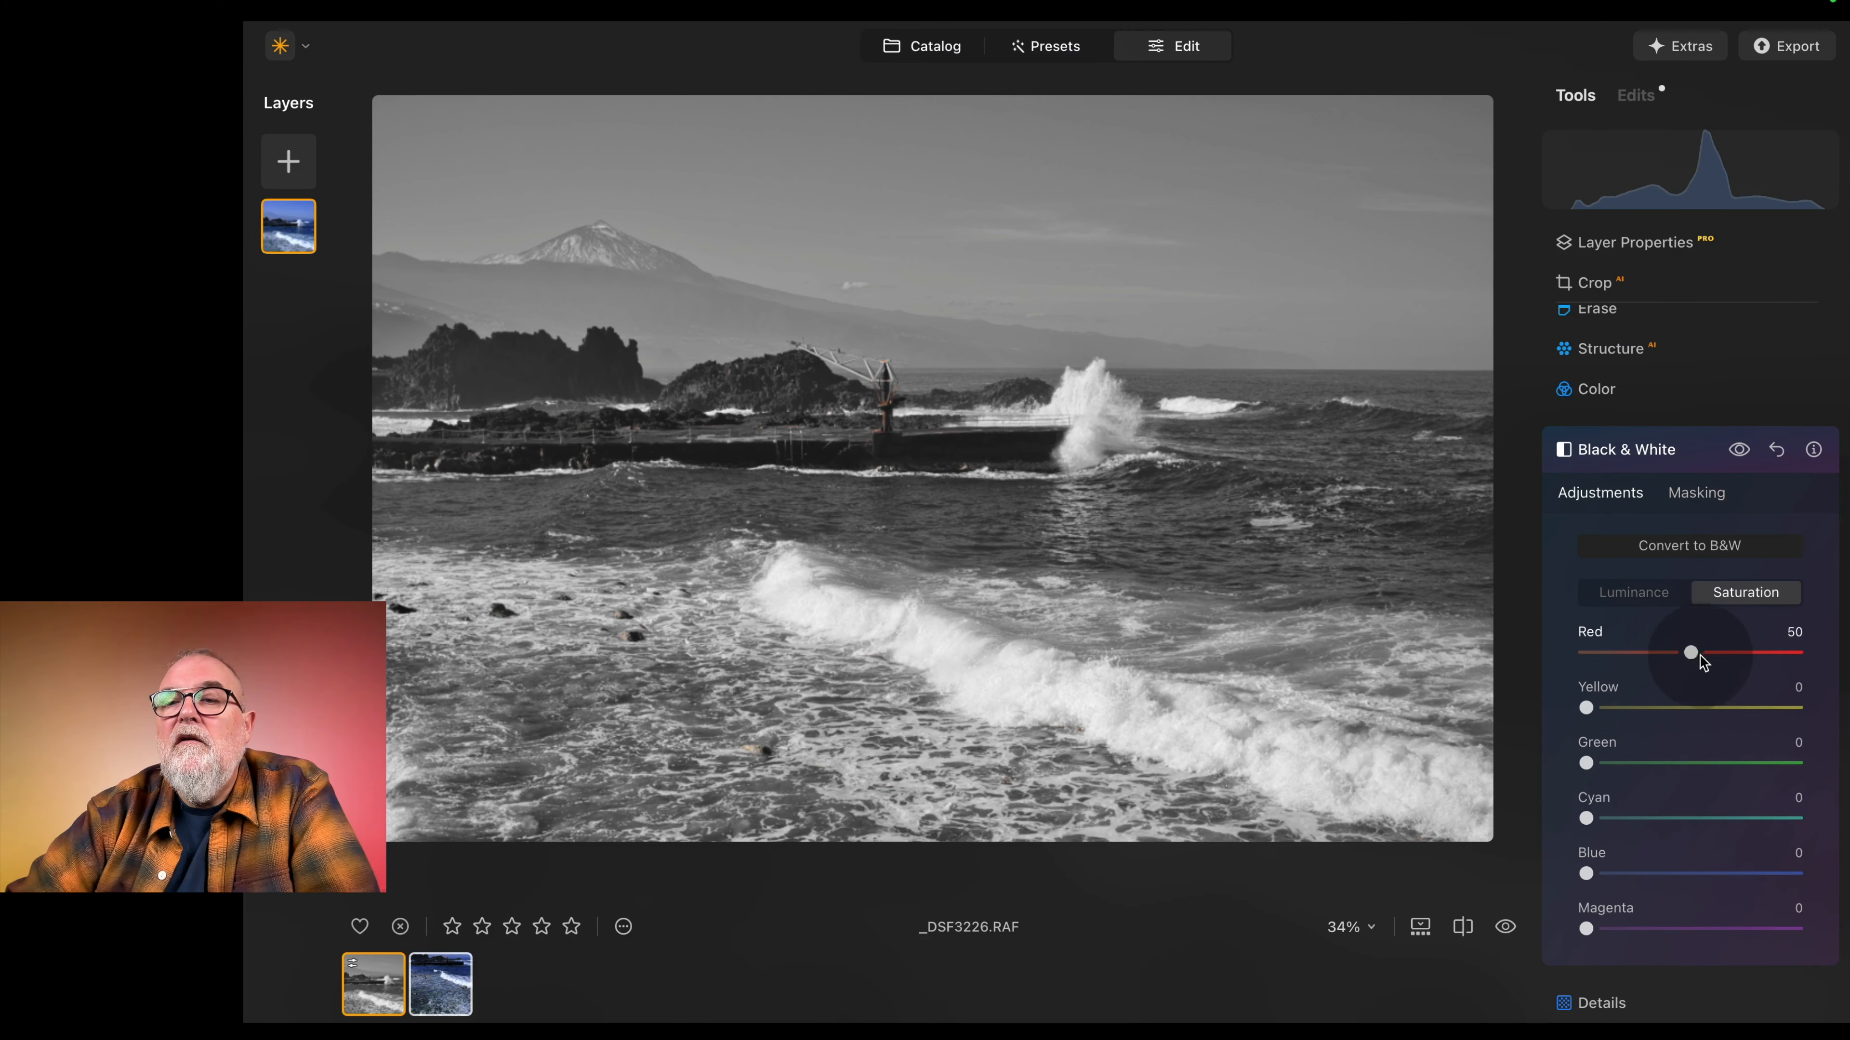
left_click(1648, 594)
left_click(1624, 491)
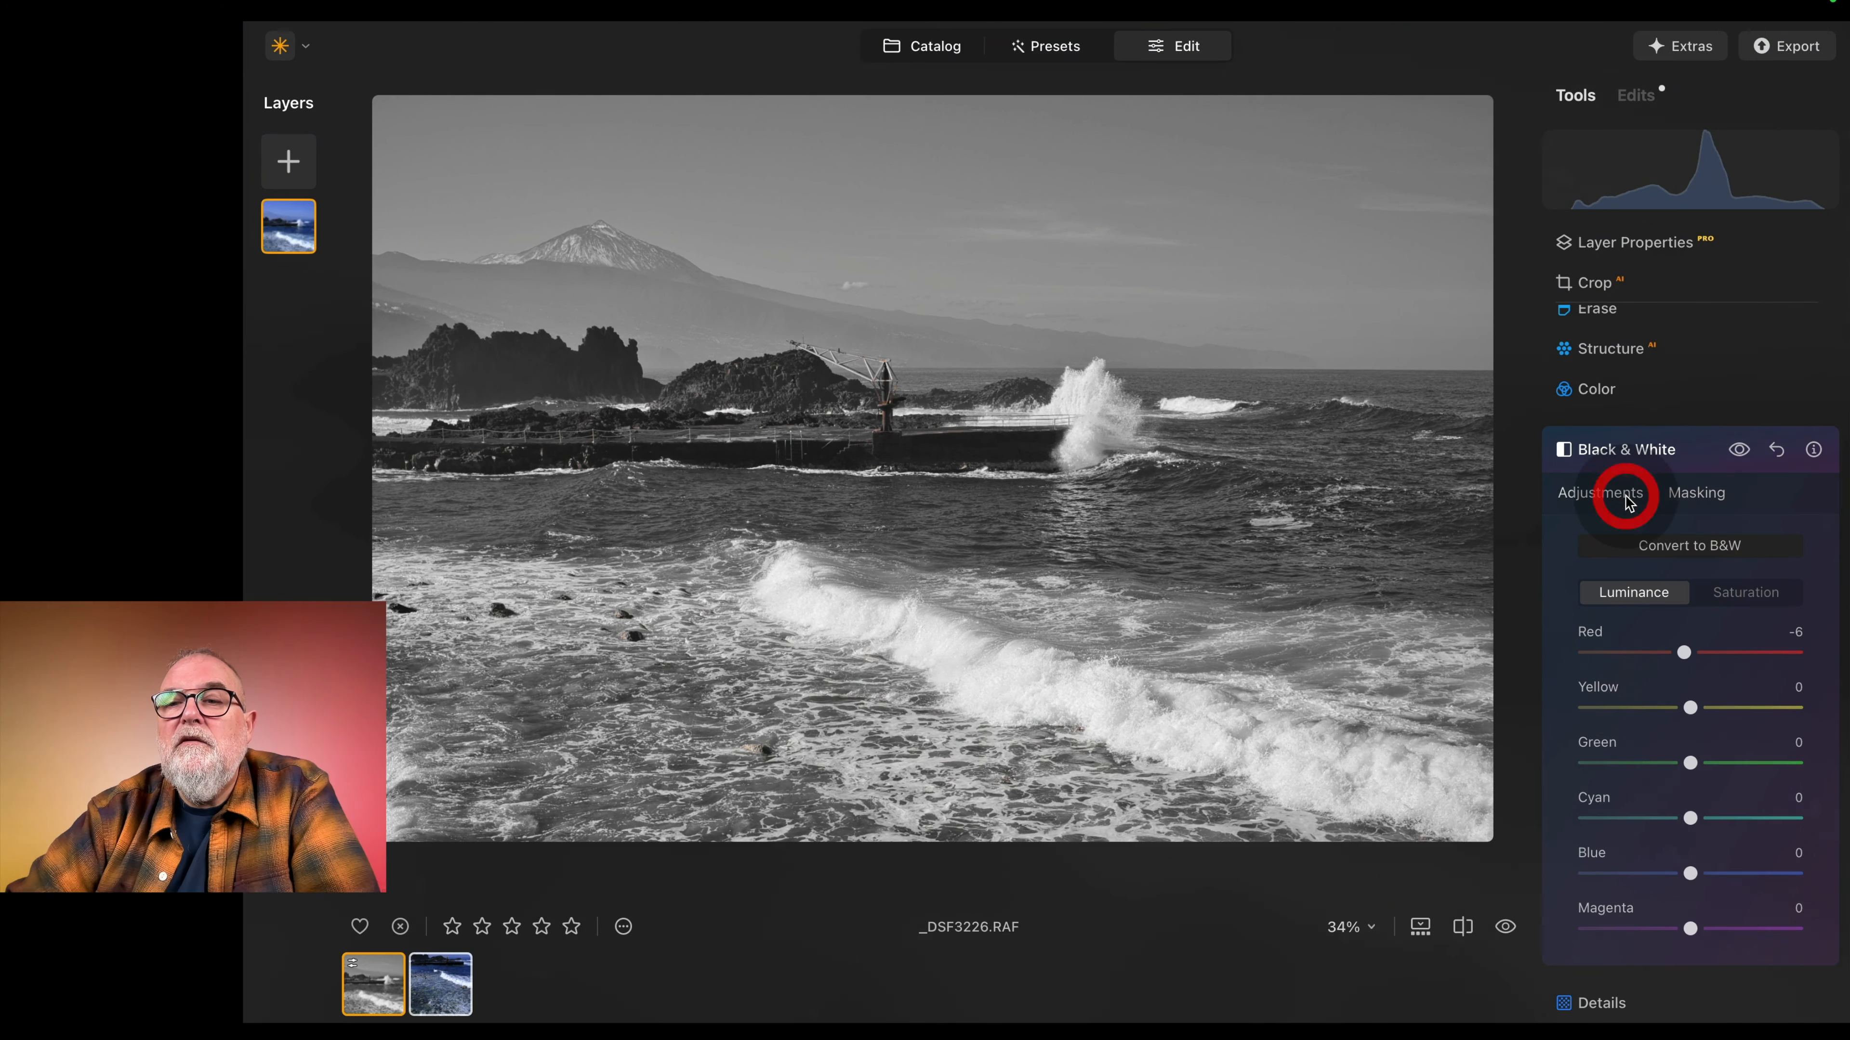
left_click(1778, 451)
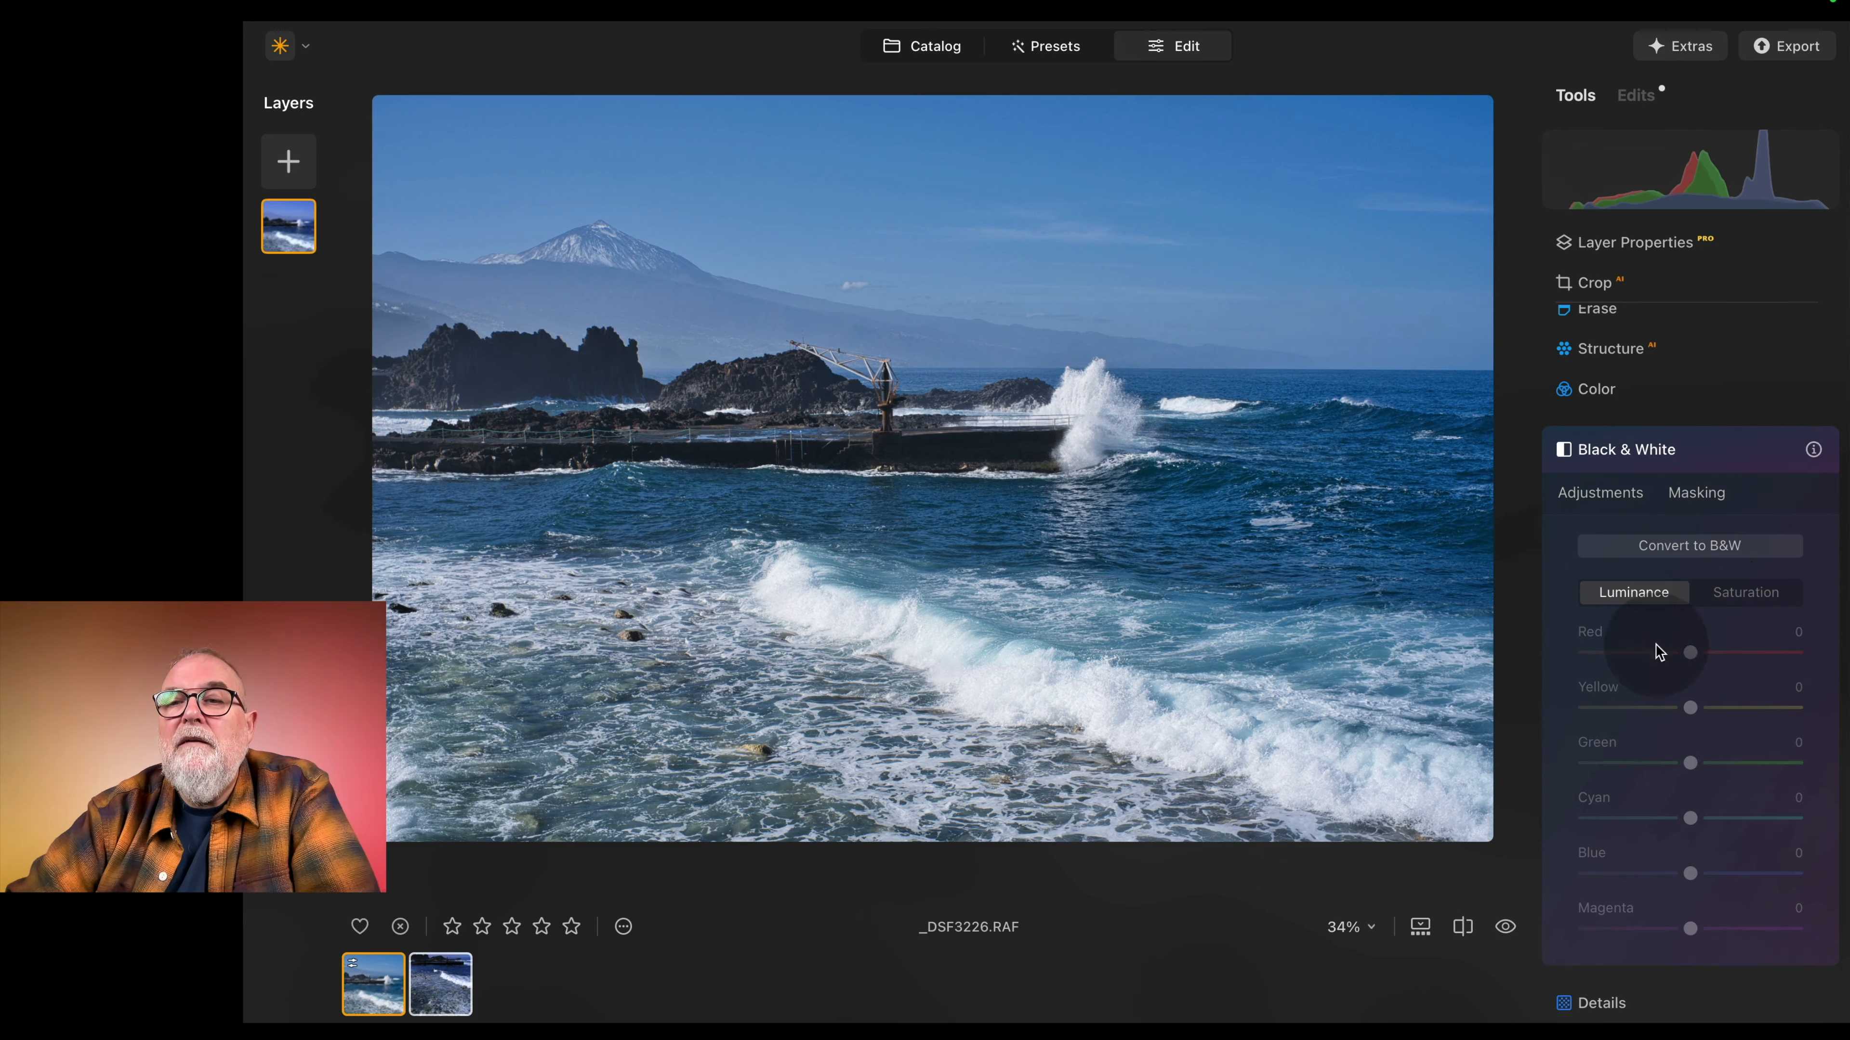
Step: Sharpen the photo with the Details tool by setting Sharpen to 6
scroll(1653, 648, "down", 4)
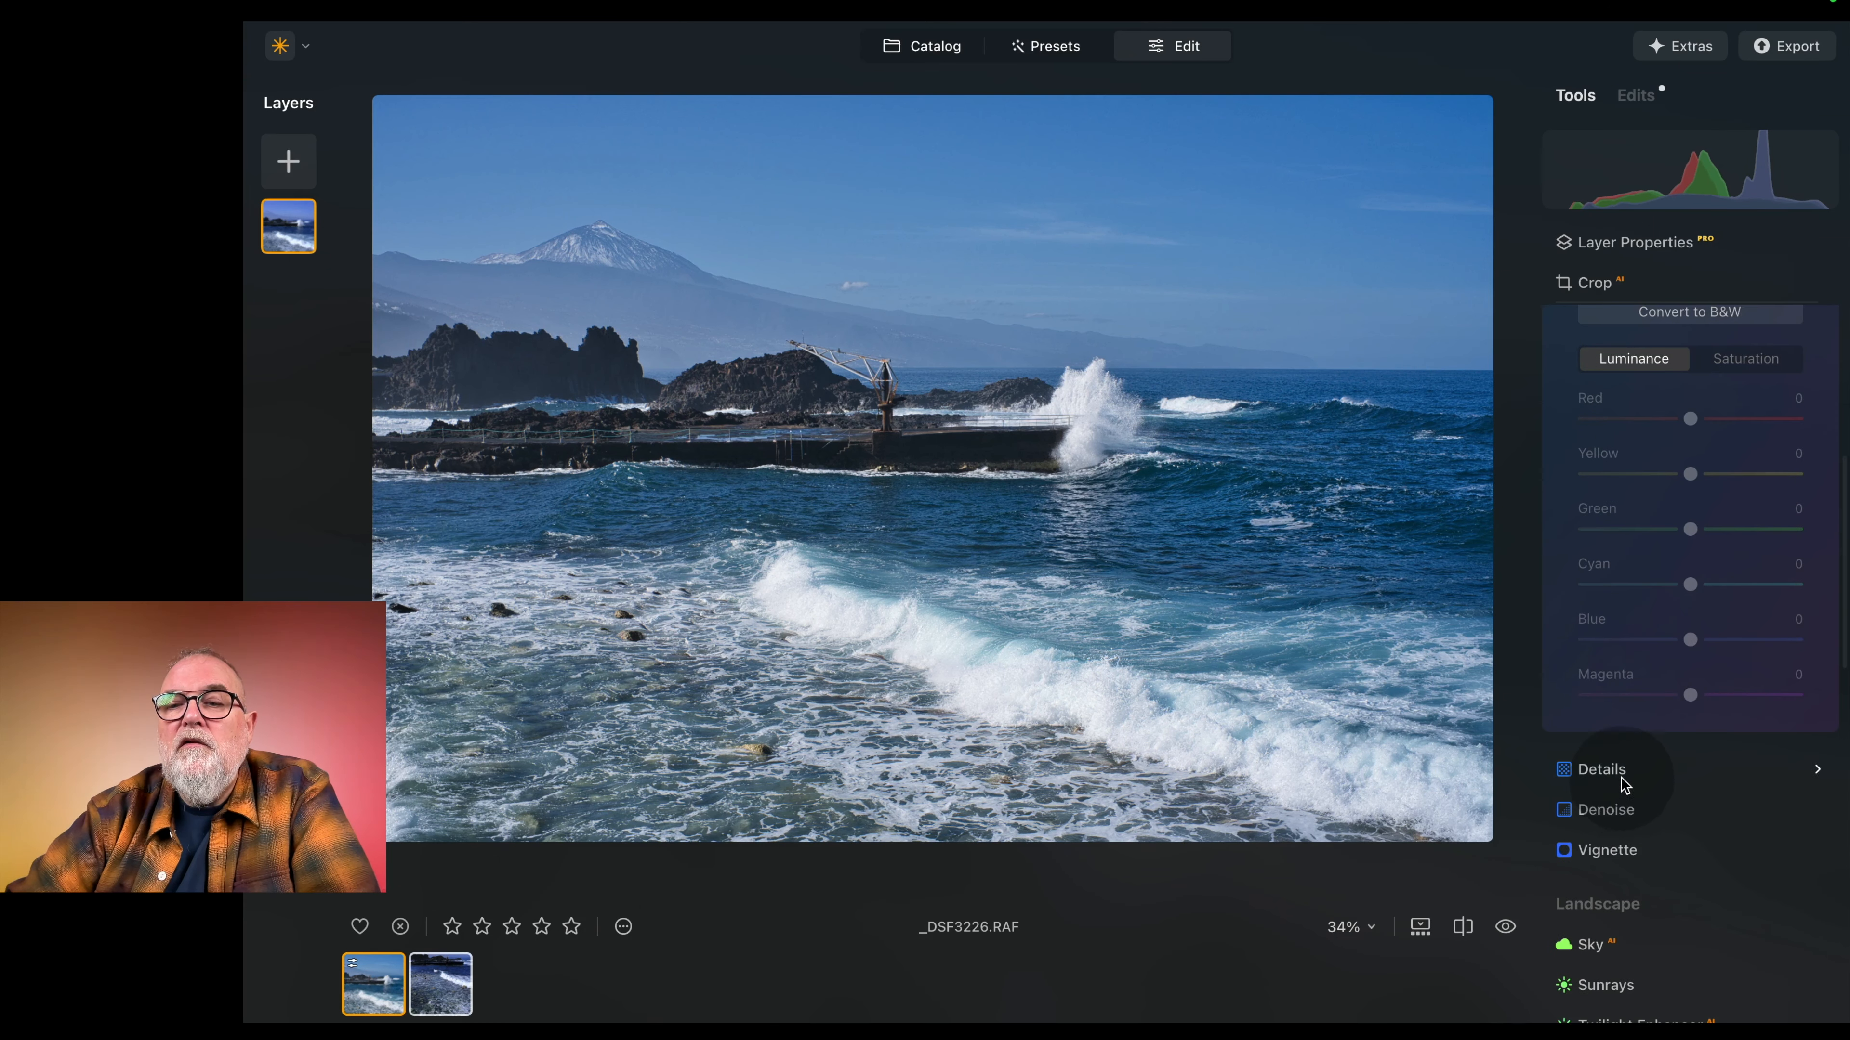
left_click(1621, 776)
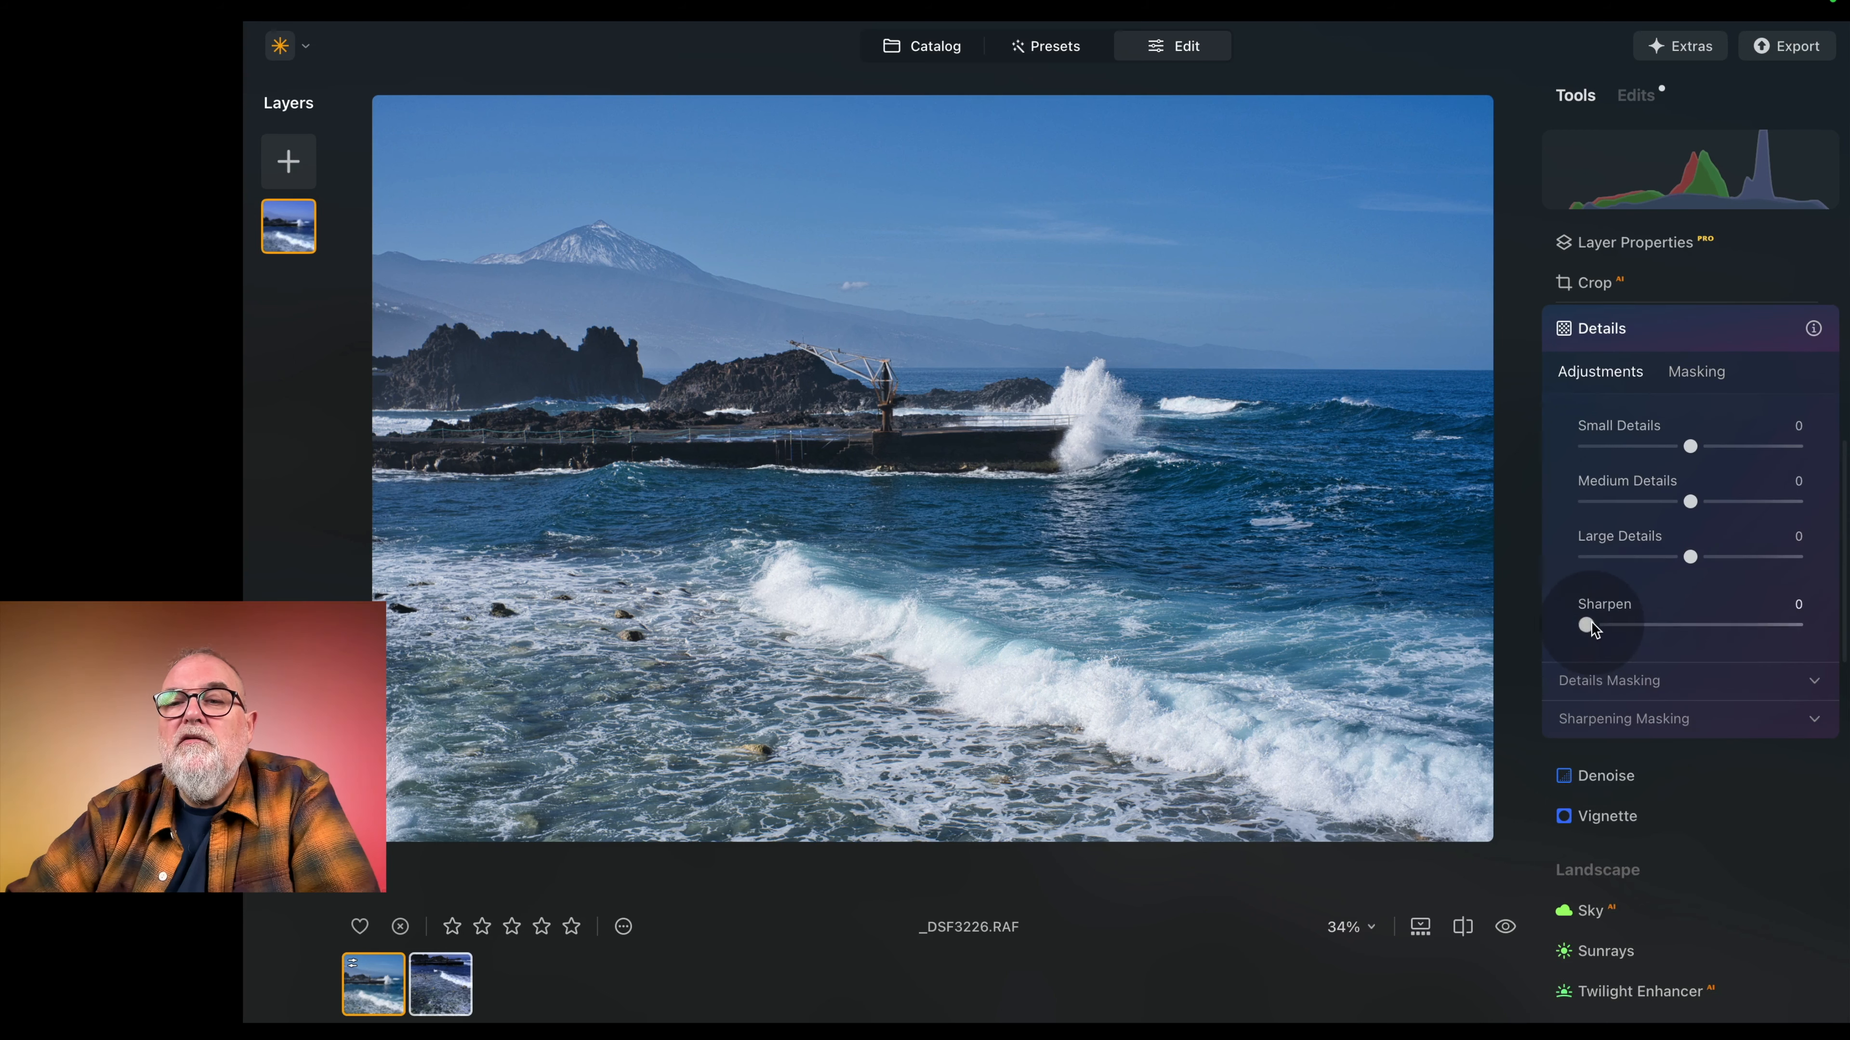
left_click_drag(1588, 625, 1604, 627)
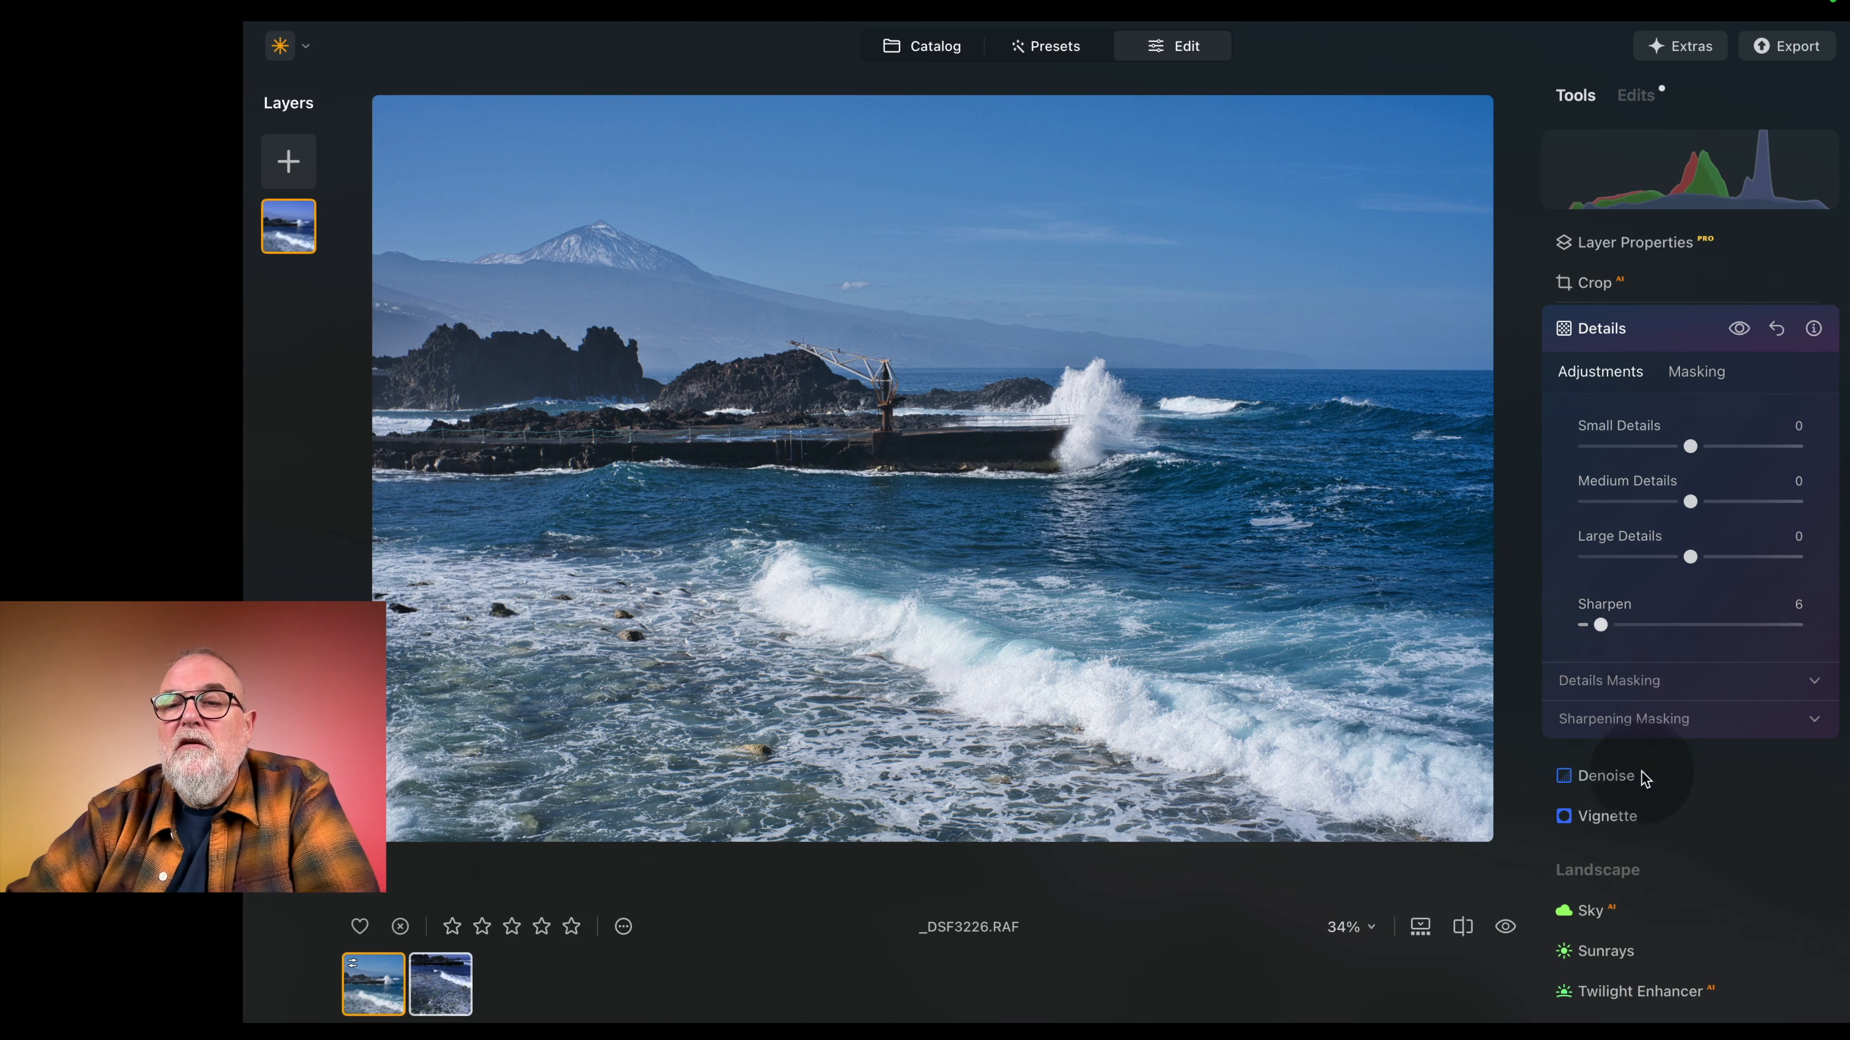
Step: Open the Vignette tool to view its settings, and return to the start of the tool list
left_click(1623, 817)
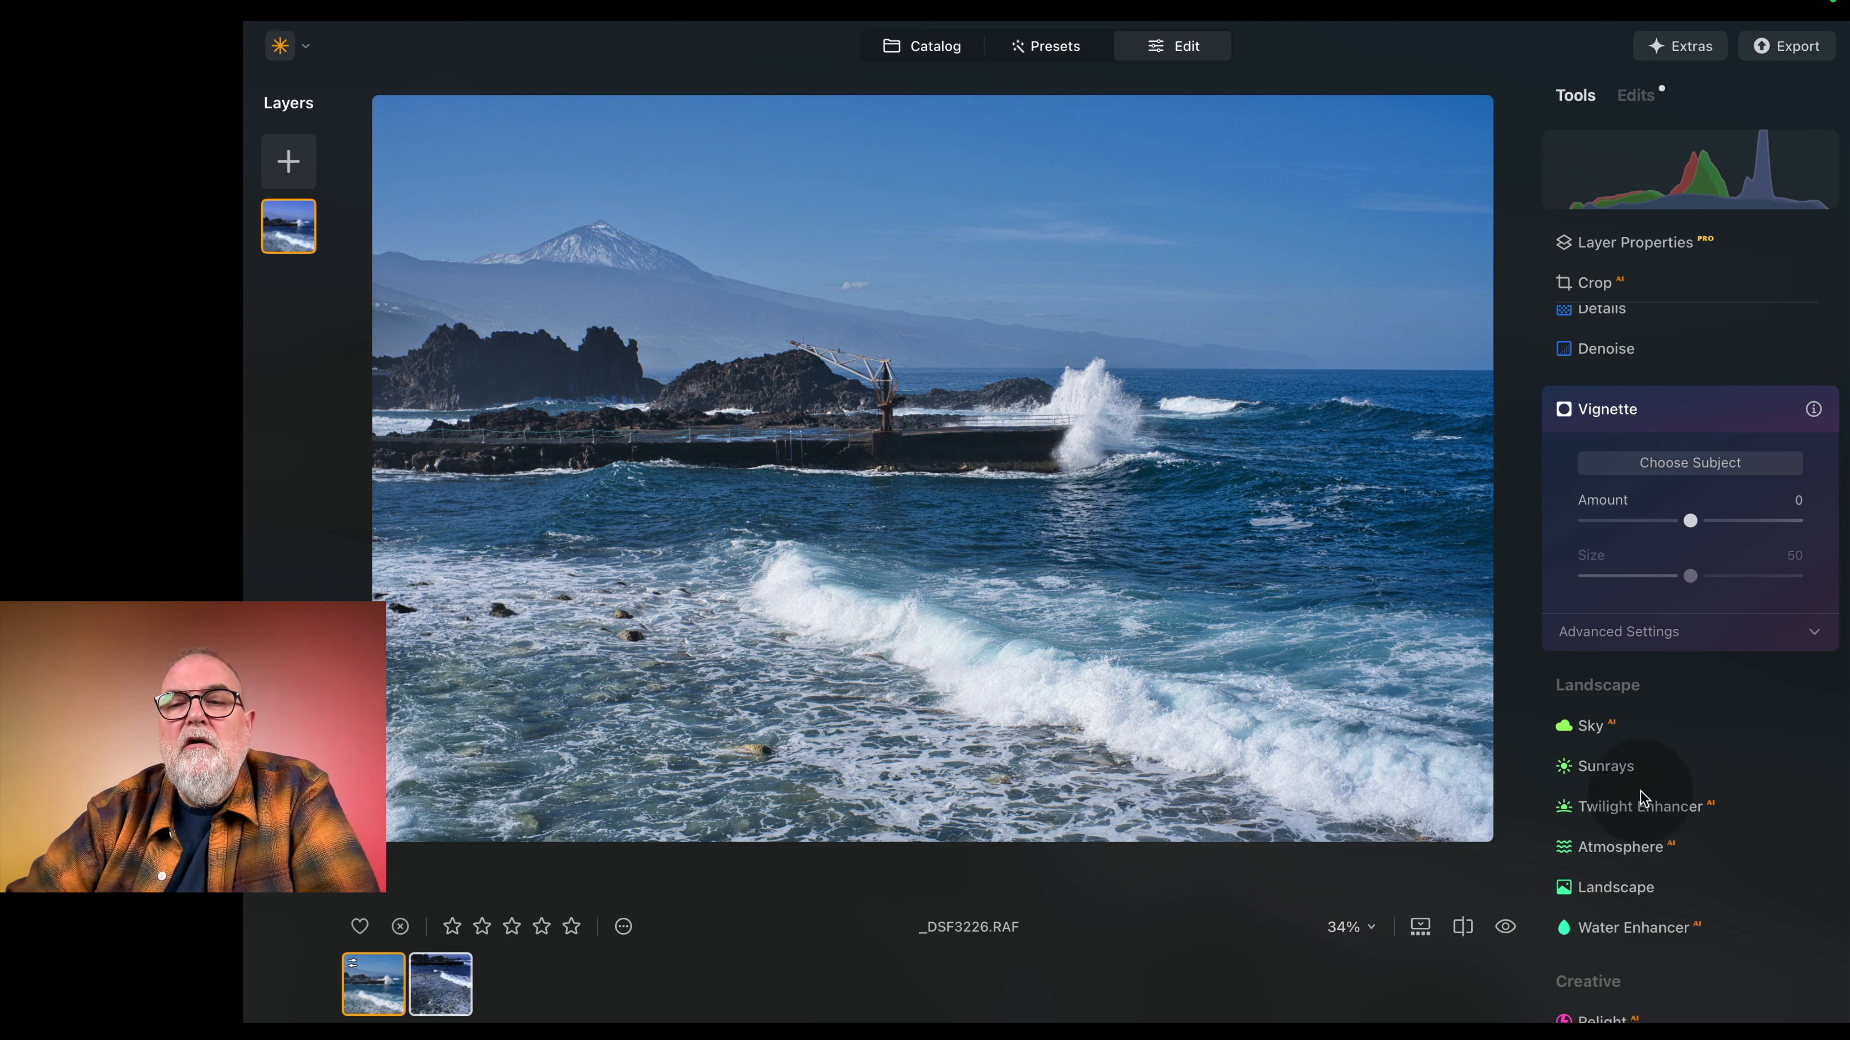
scroll(1698, 861, "up", 5)
scroll(1701, 863, "up", 1)
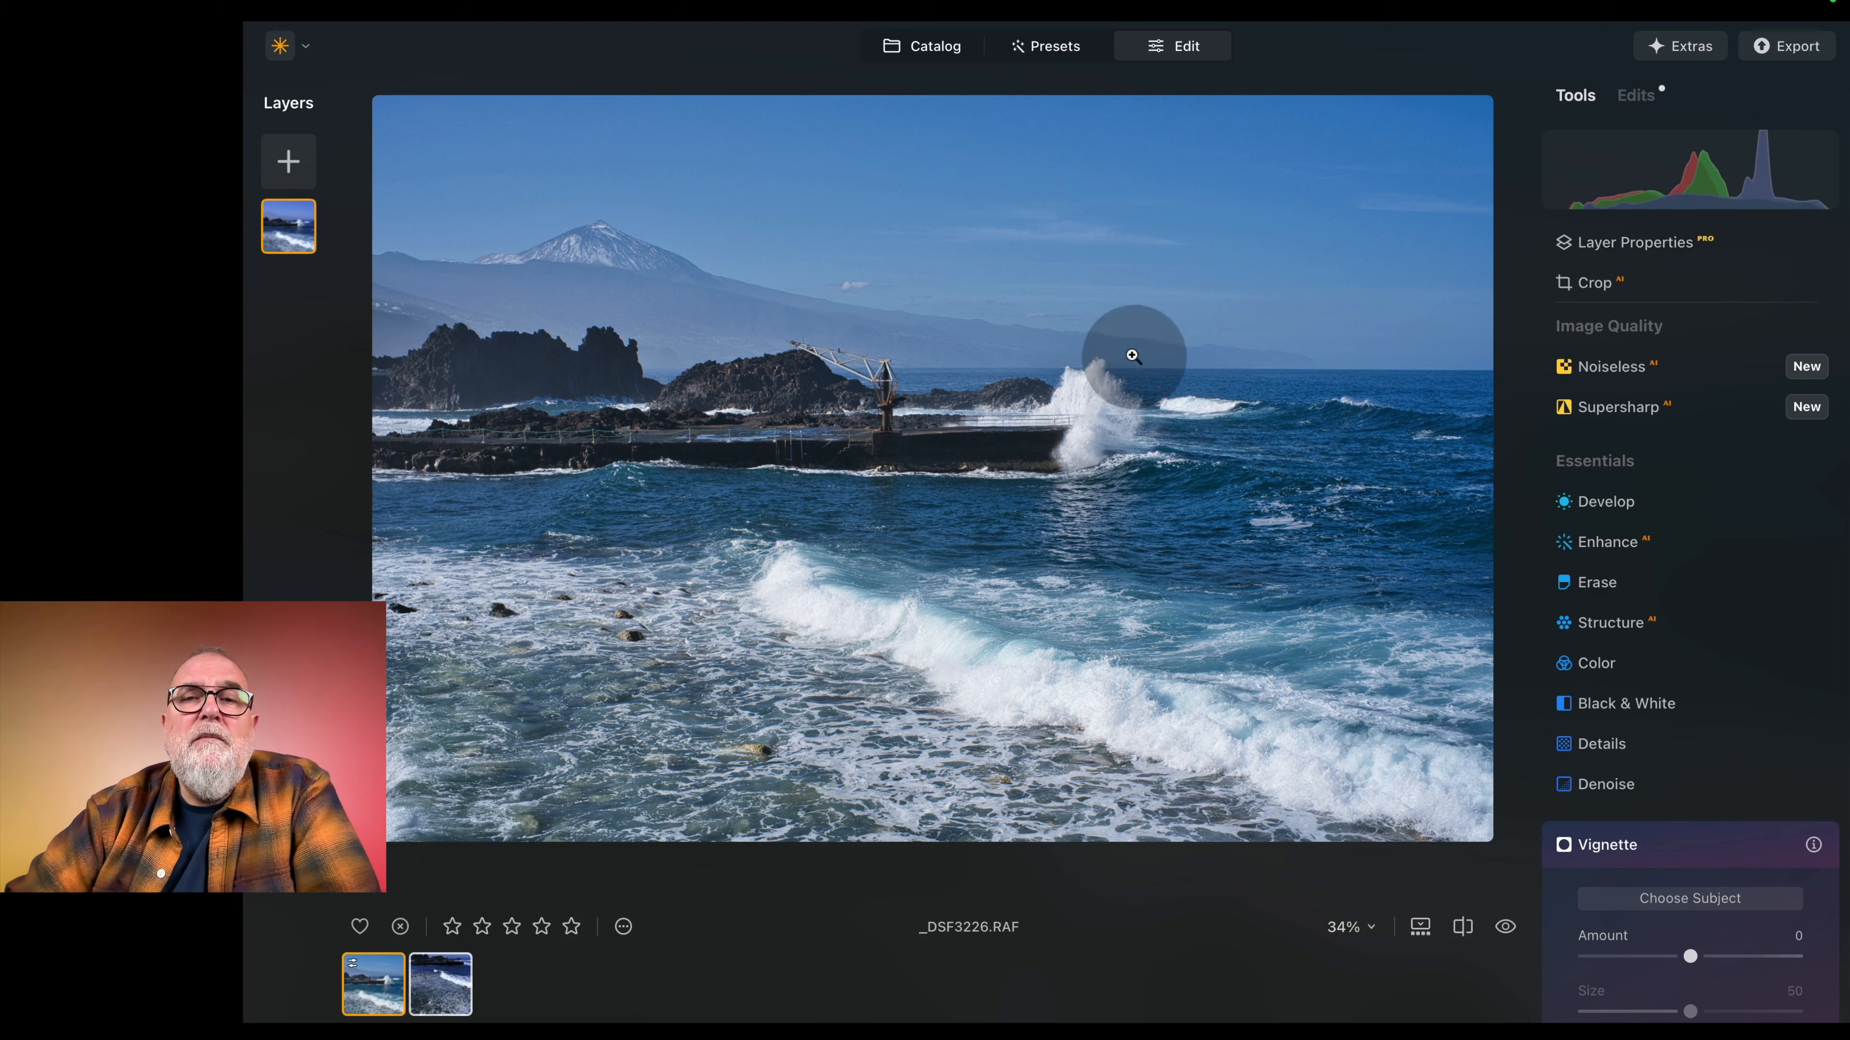
Step: View _DSF3226 in the catalog, return to editing it and reopen the Develop tool
left_click(940, 49)
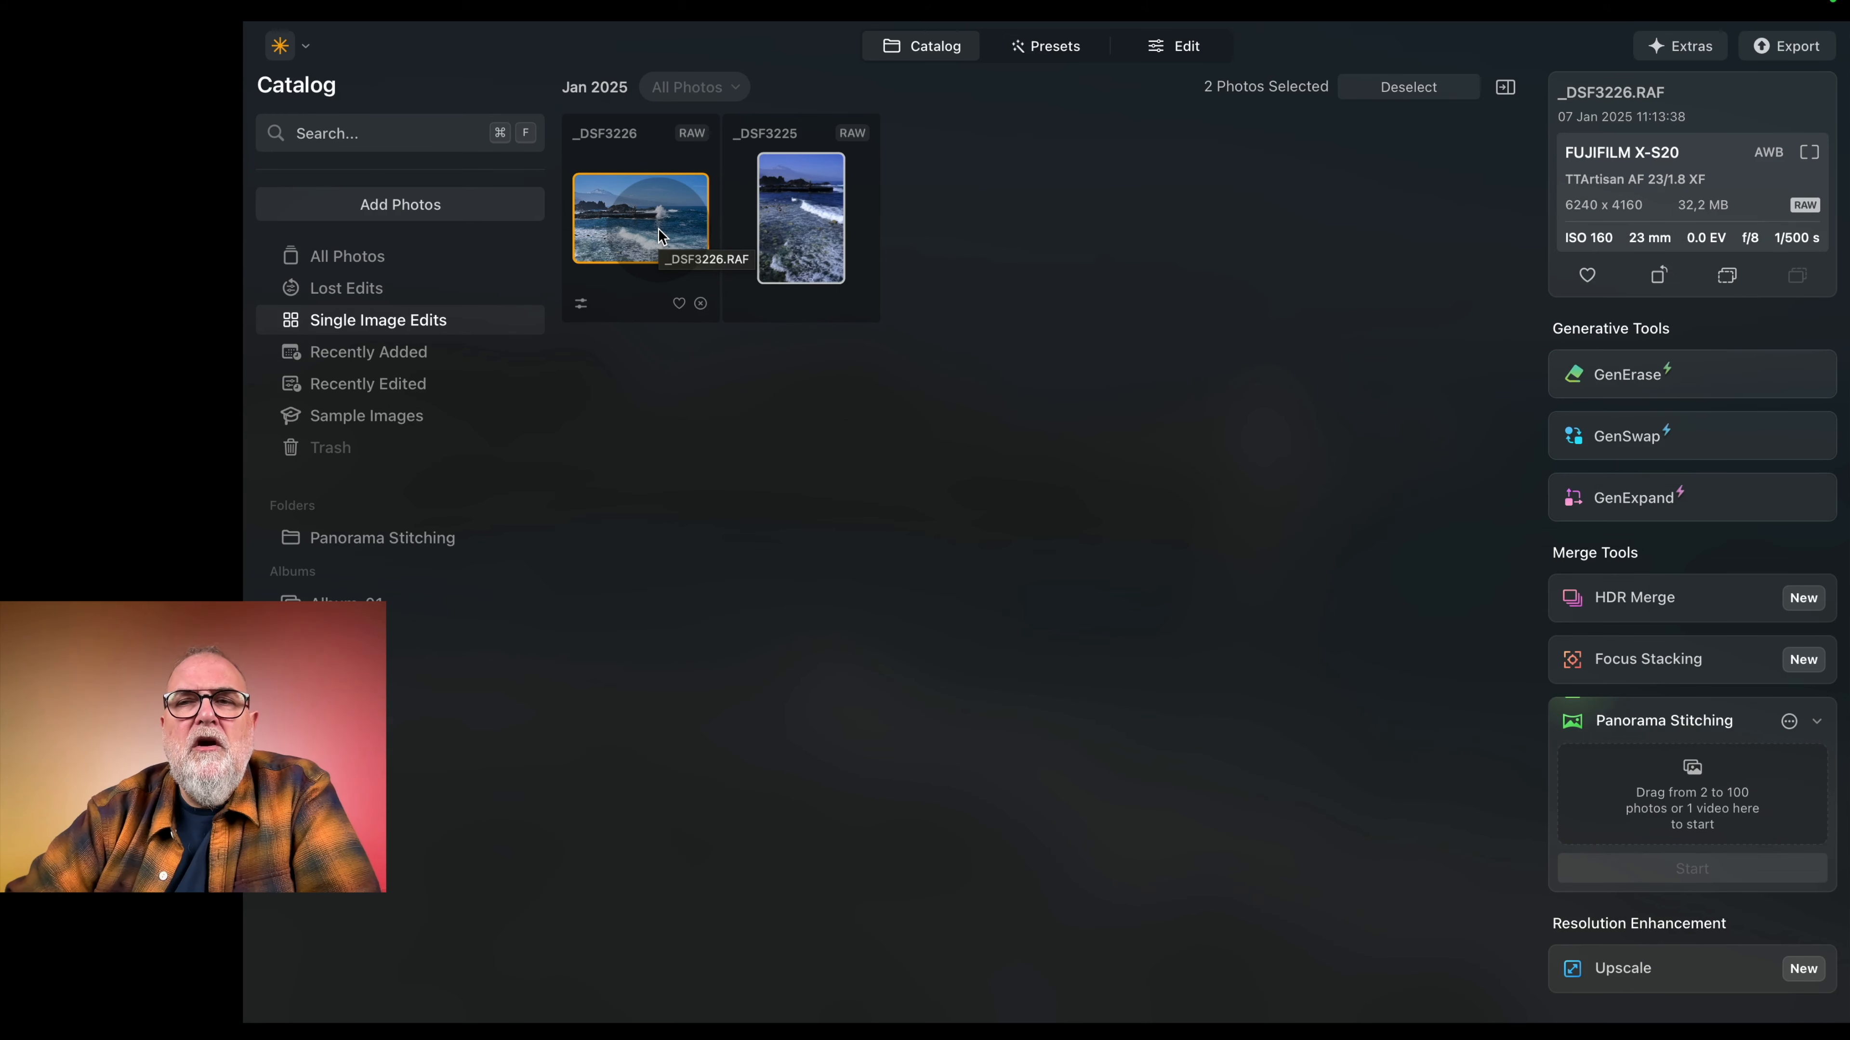
double_click(657, 229)
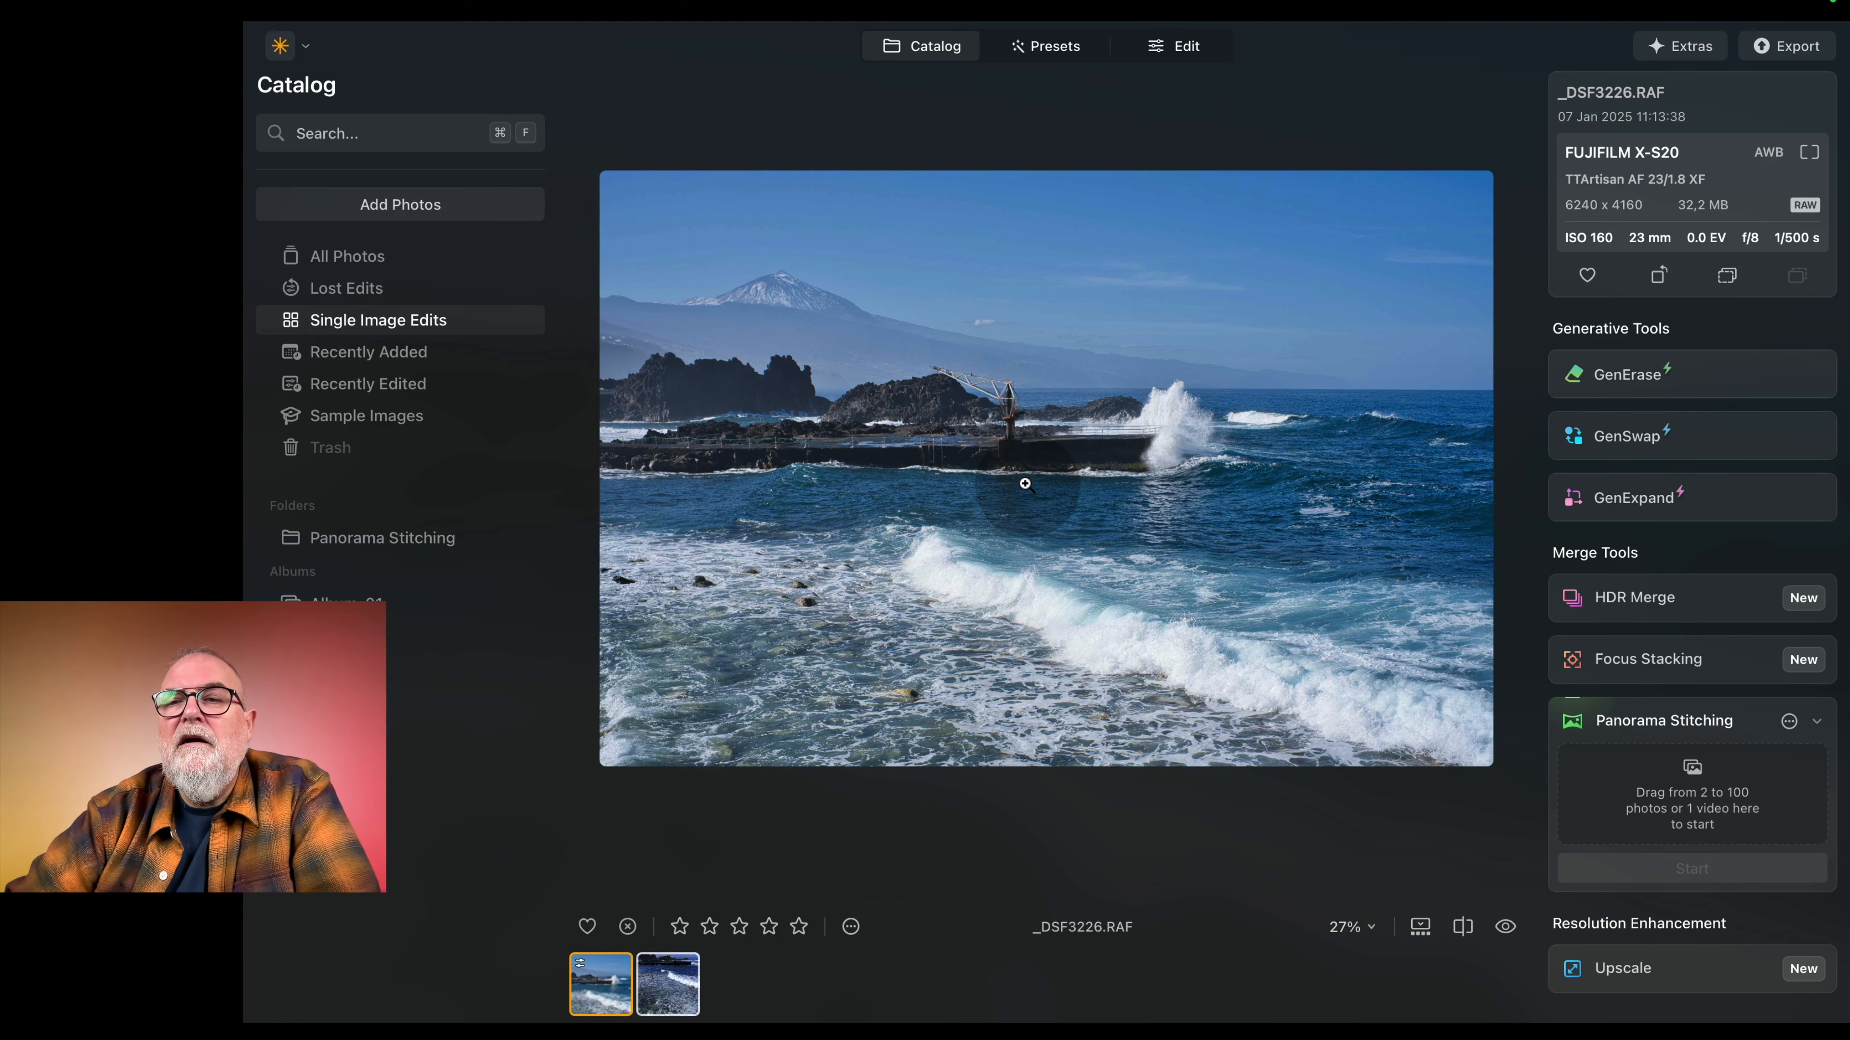
left_click(1198, 51)
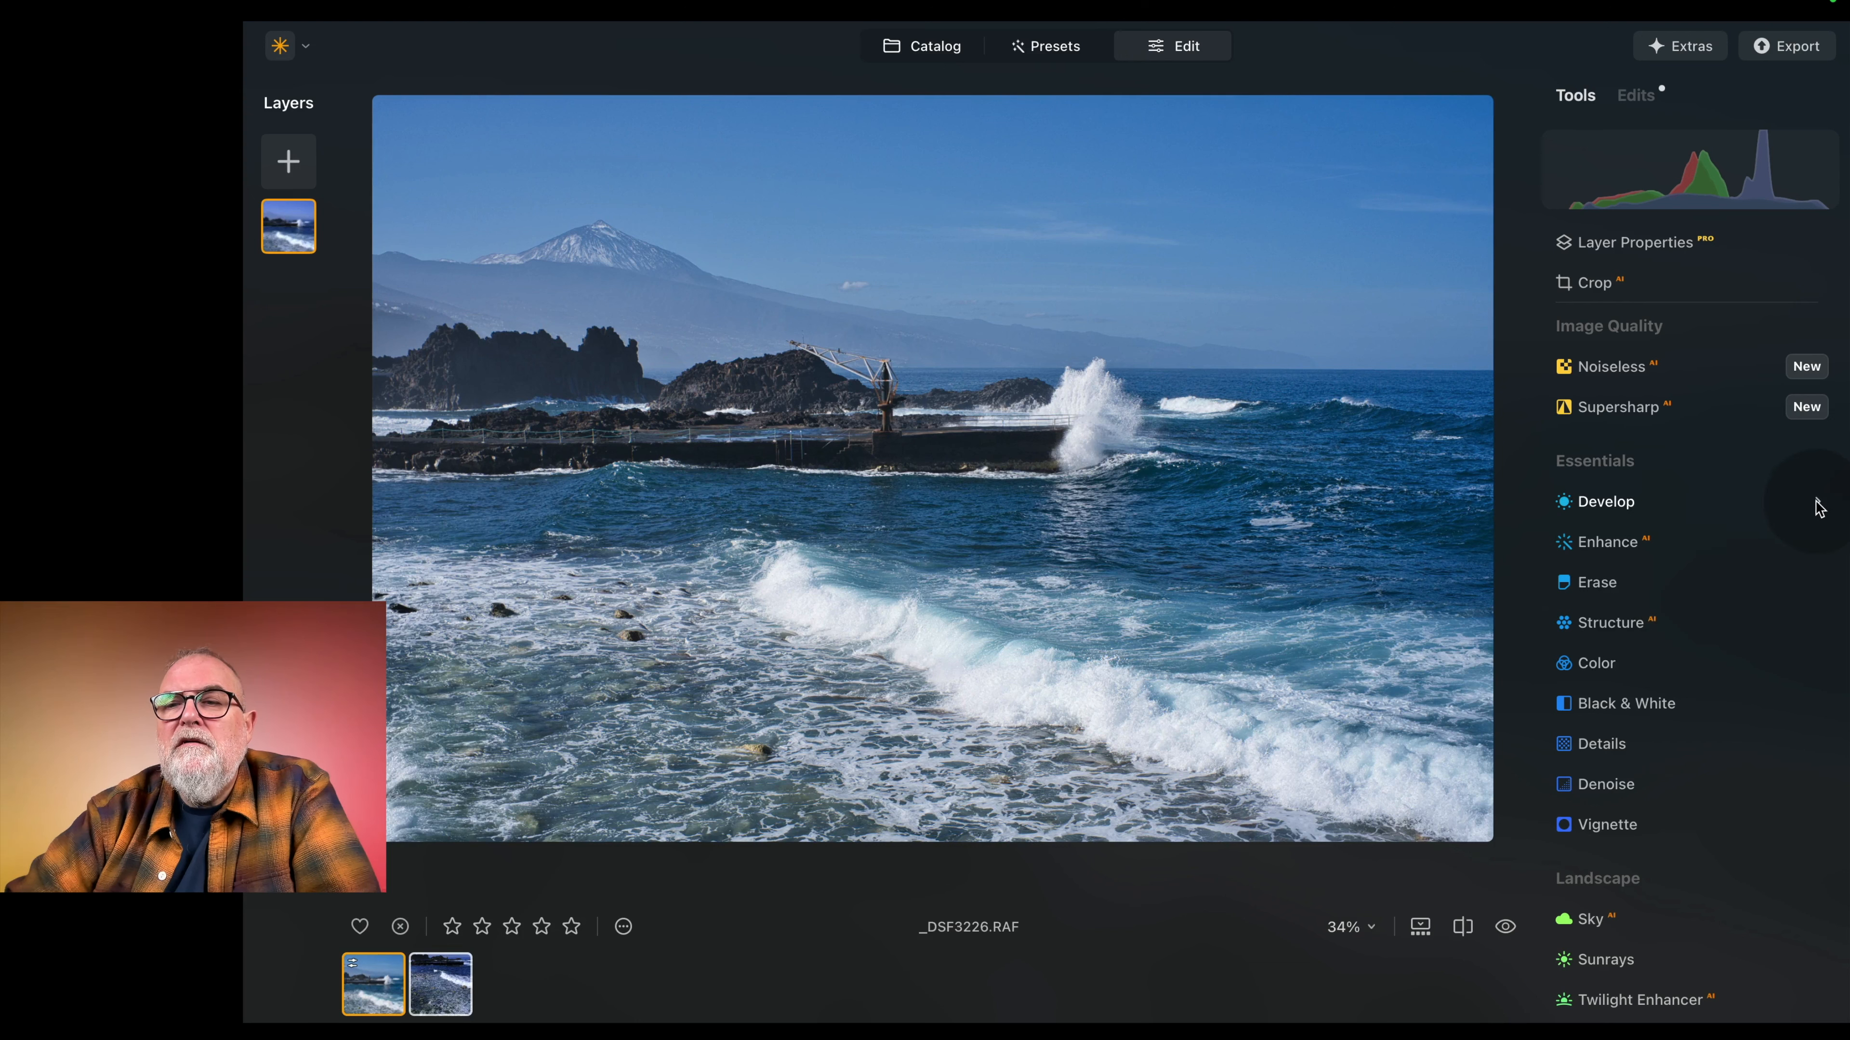
left_click(1819, 508)
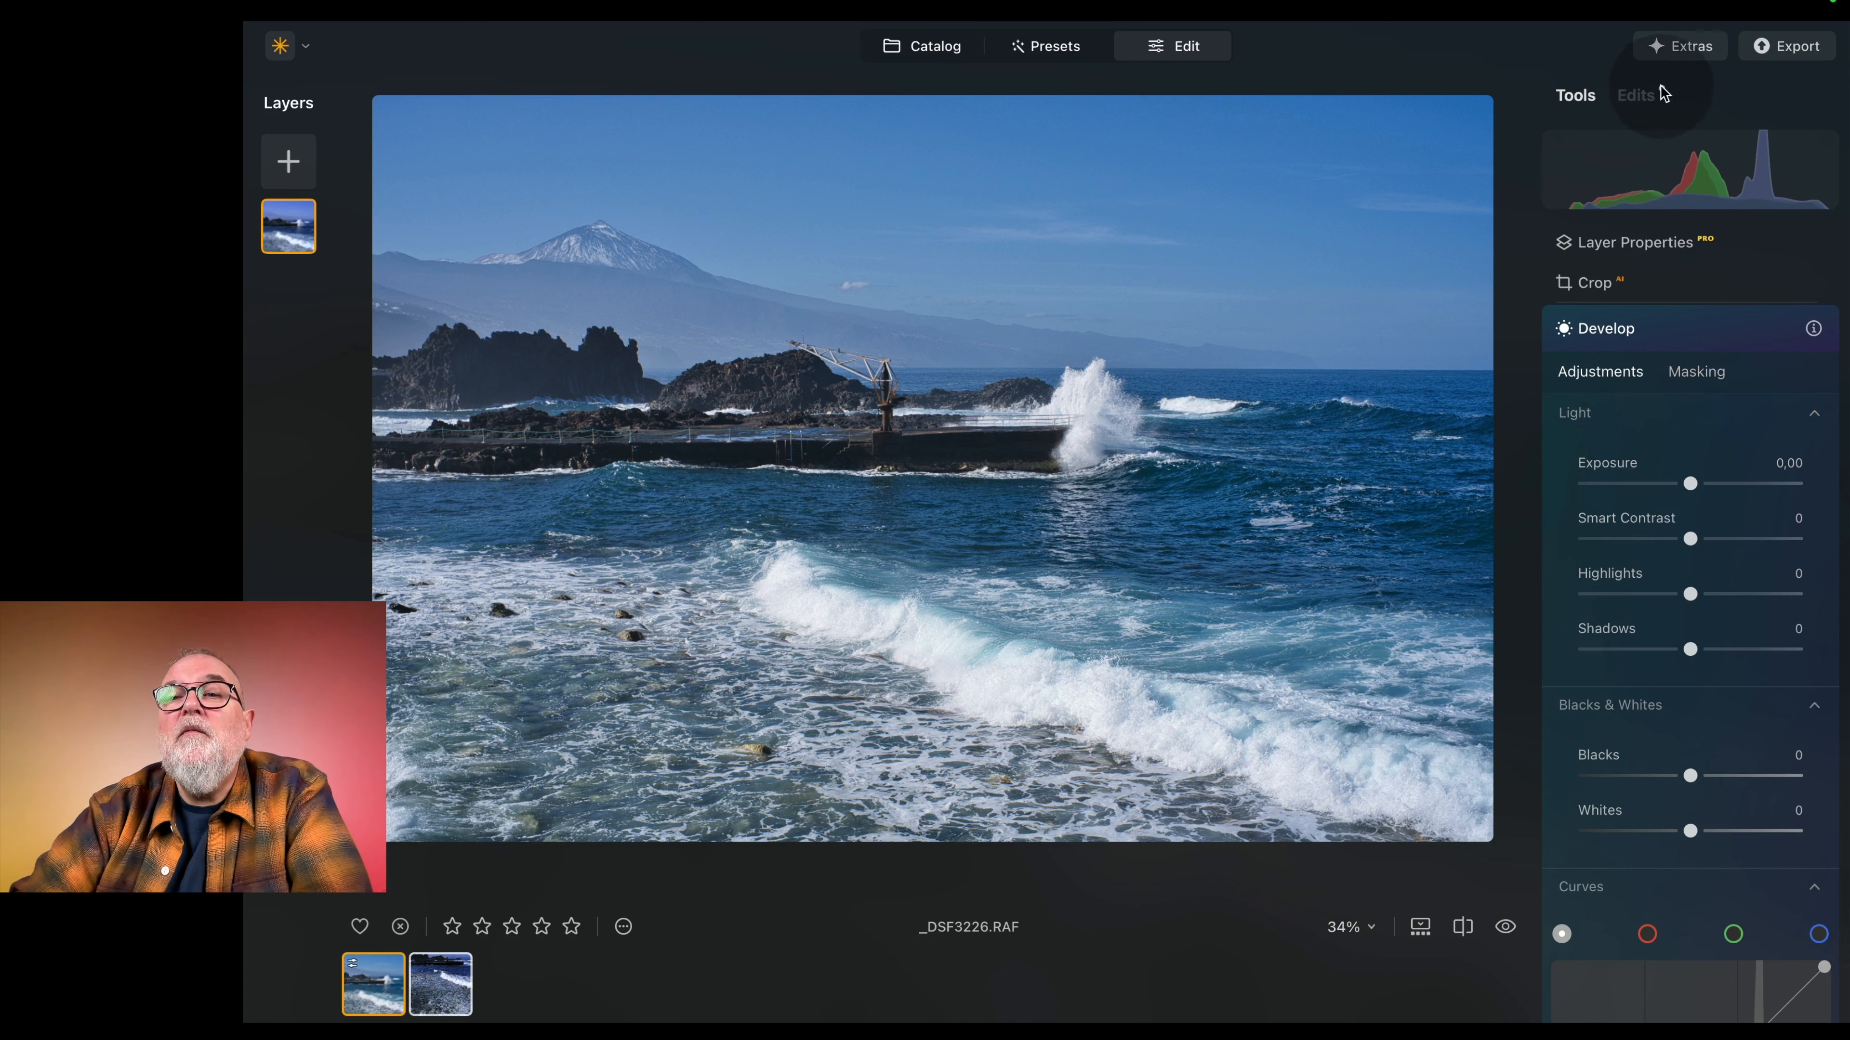
Step: Open the list of applied edits and review the Black & White, RAW Develop and RAW Noiseless entries
left_click(1635, 102)
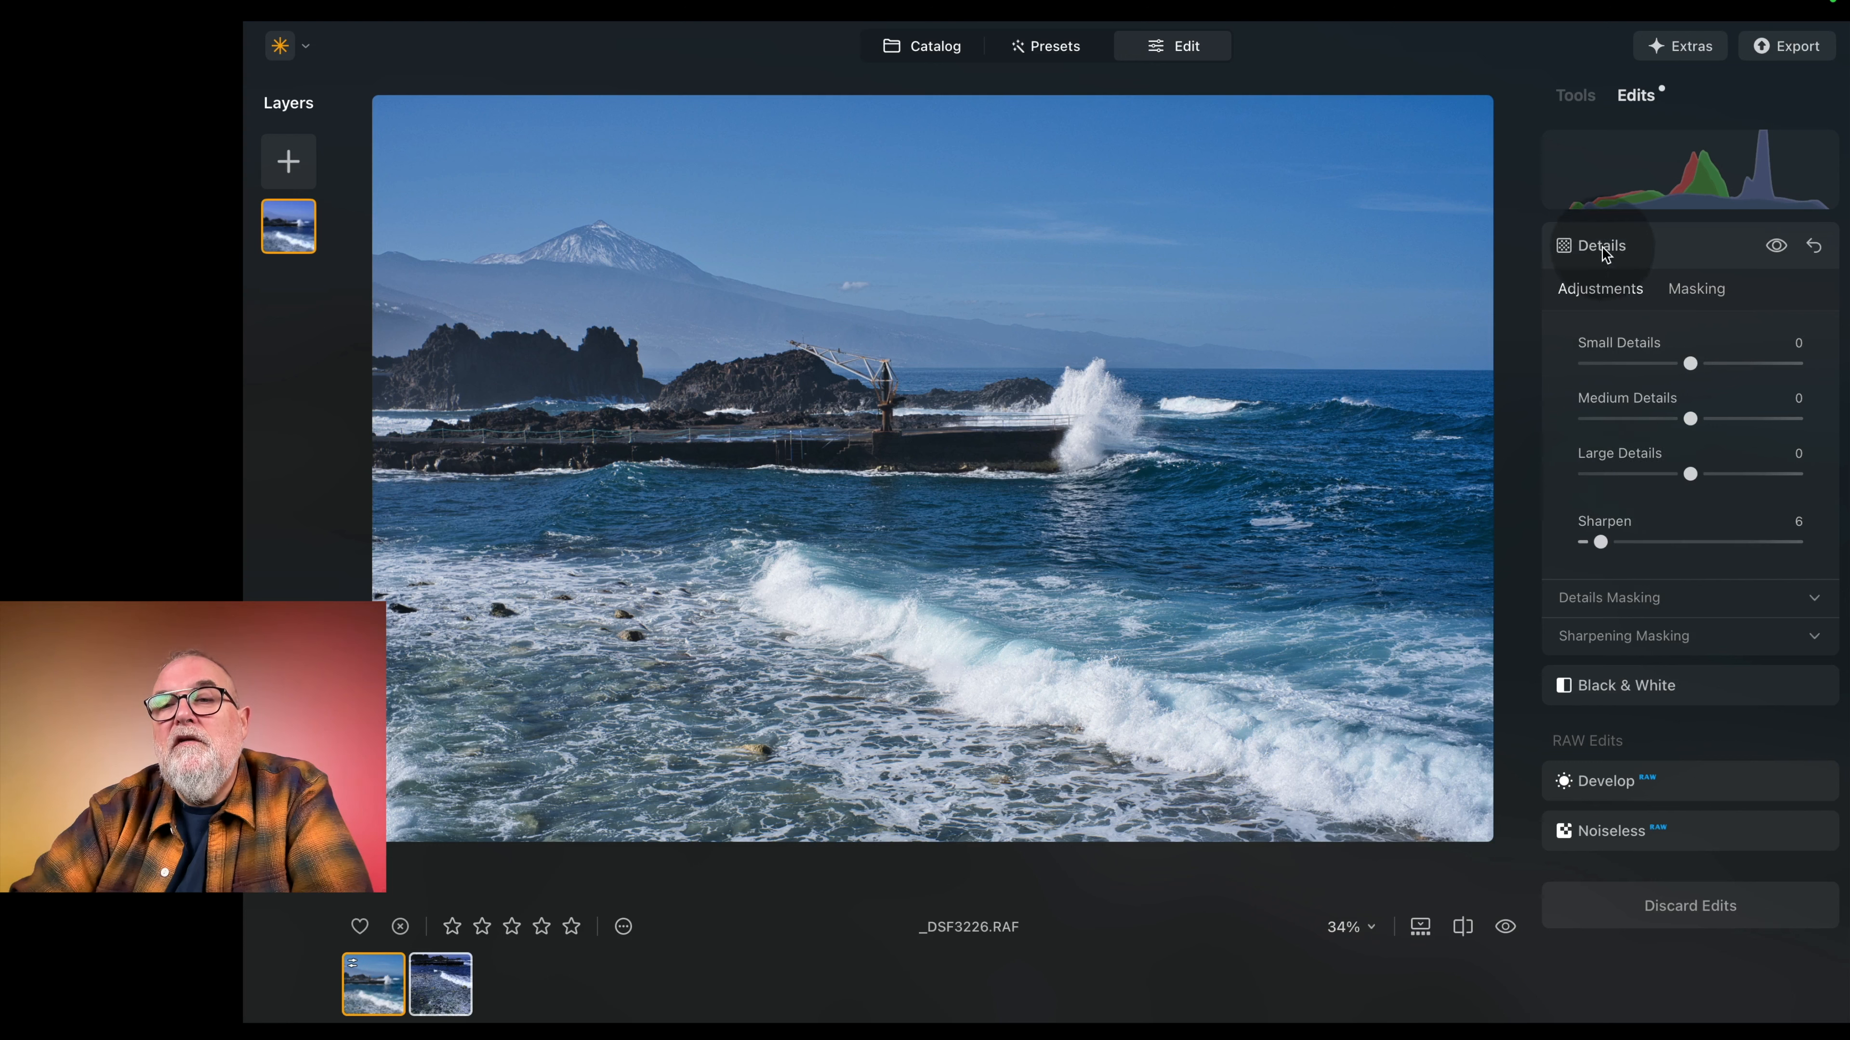
left_click(1631, 688)
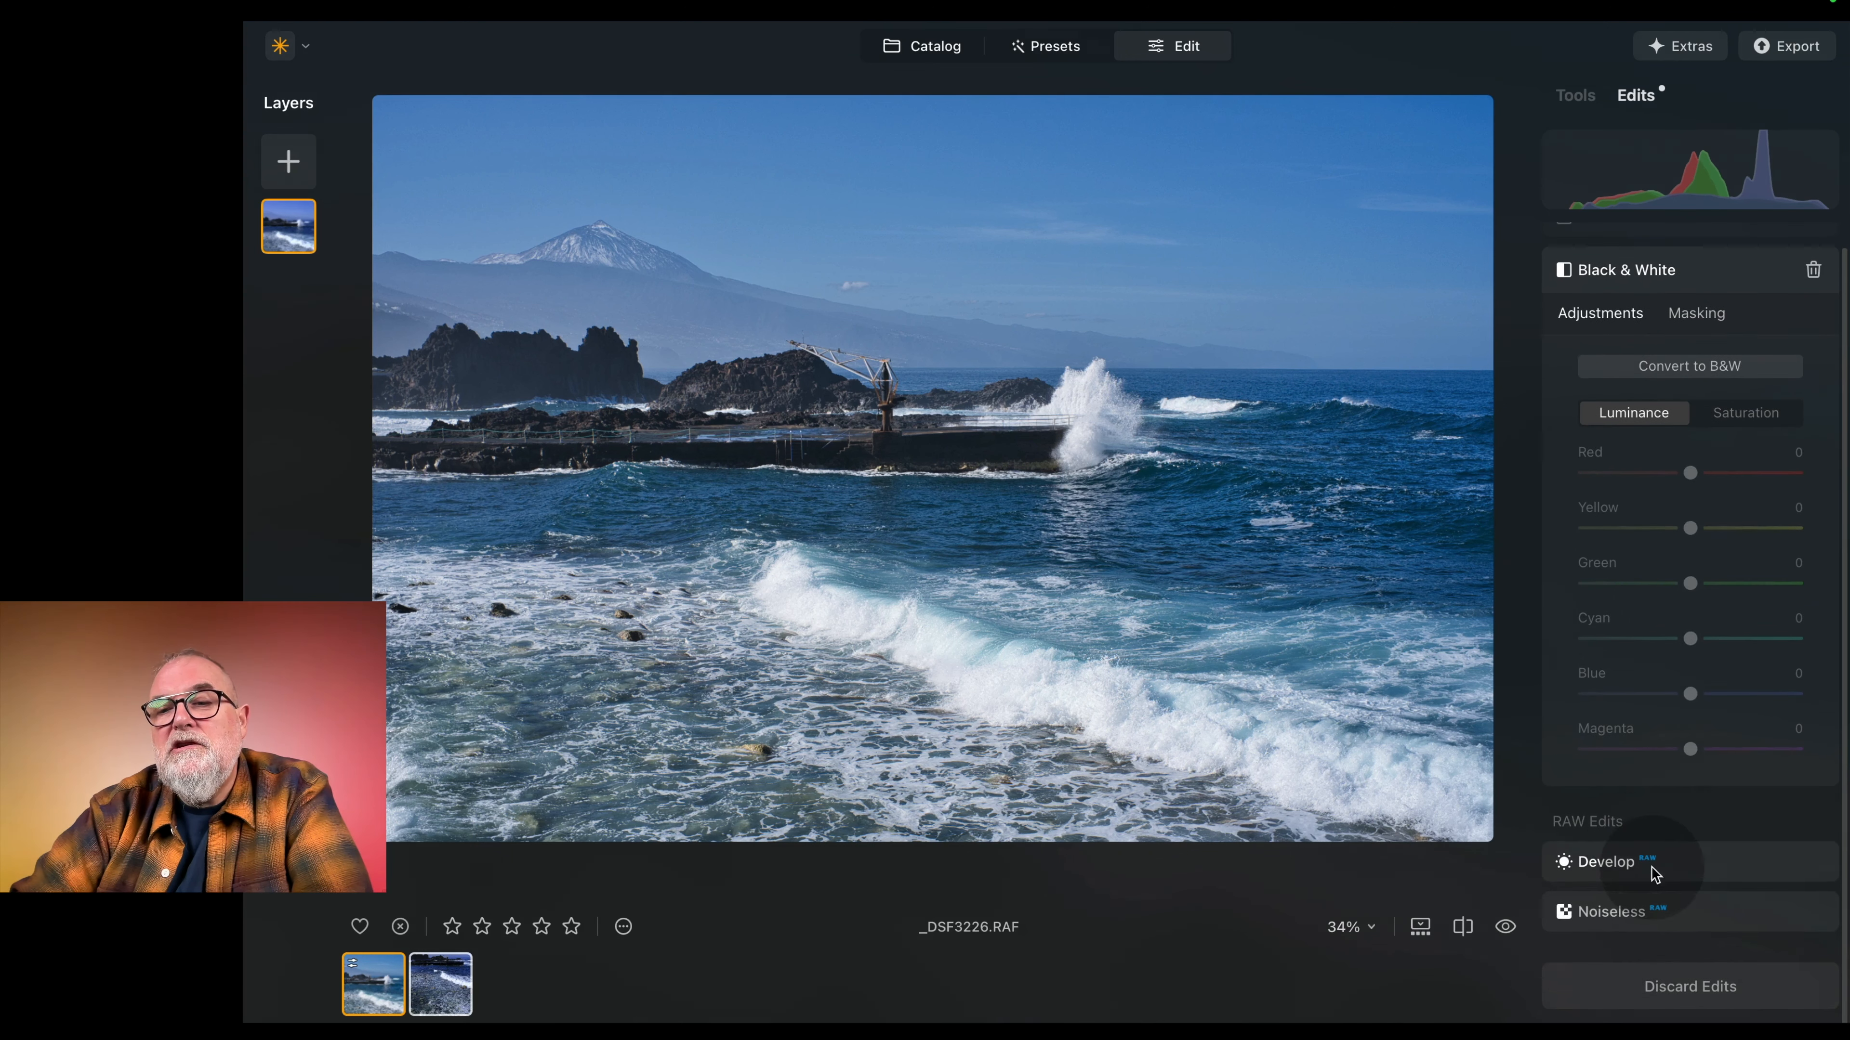
left_click(1665, 863)
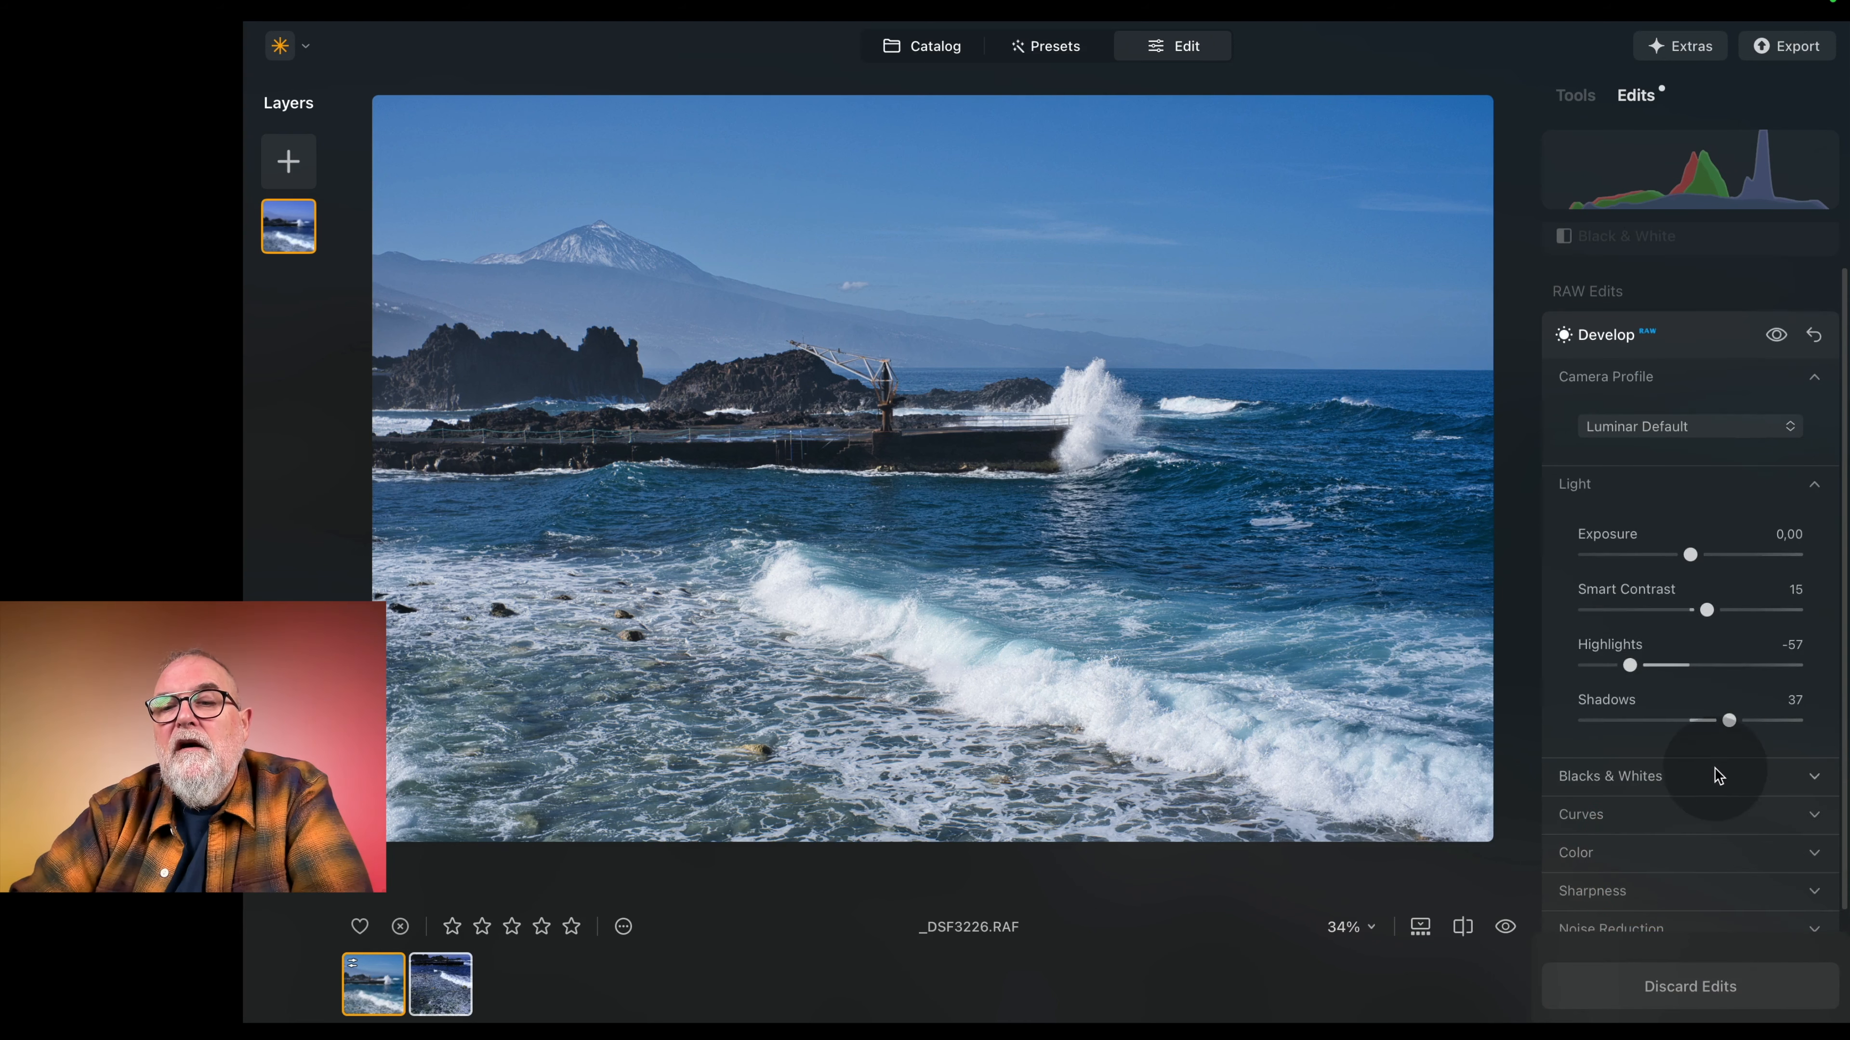
scroll(1718, 774, "down", 3)
left_click(1639, 912)
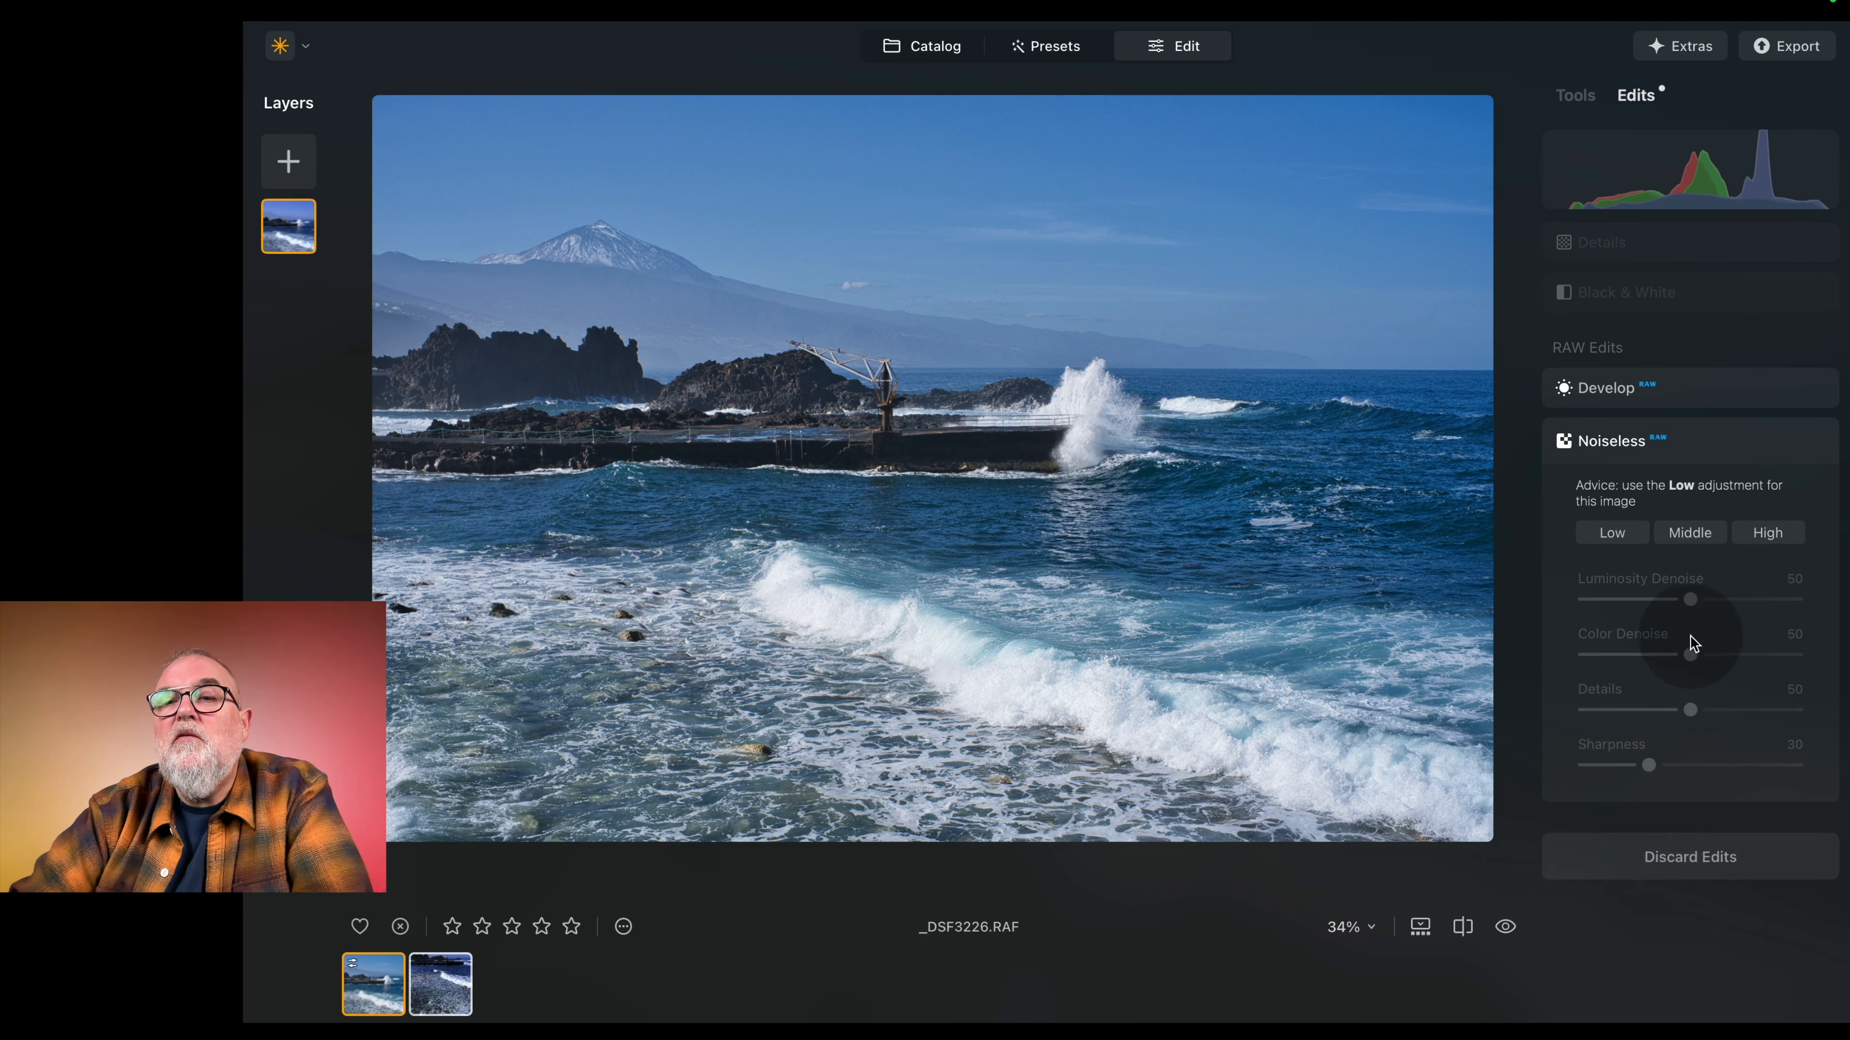
Step: Reopen the RAW Develop edit in the list of applied edits and review its adjustment settings
left_click(1613, 398)
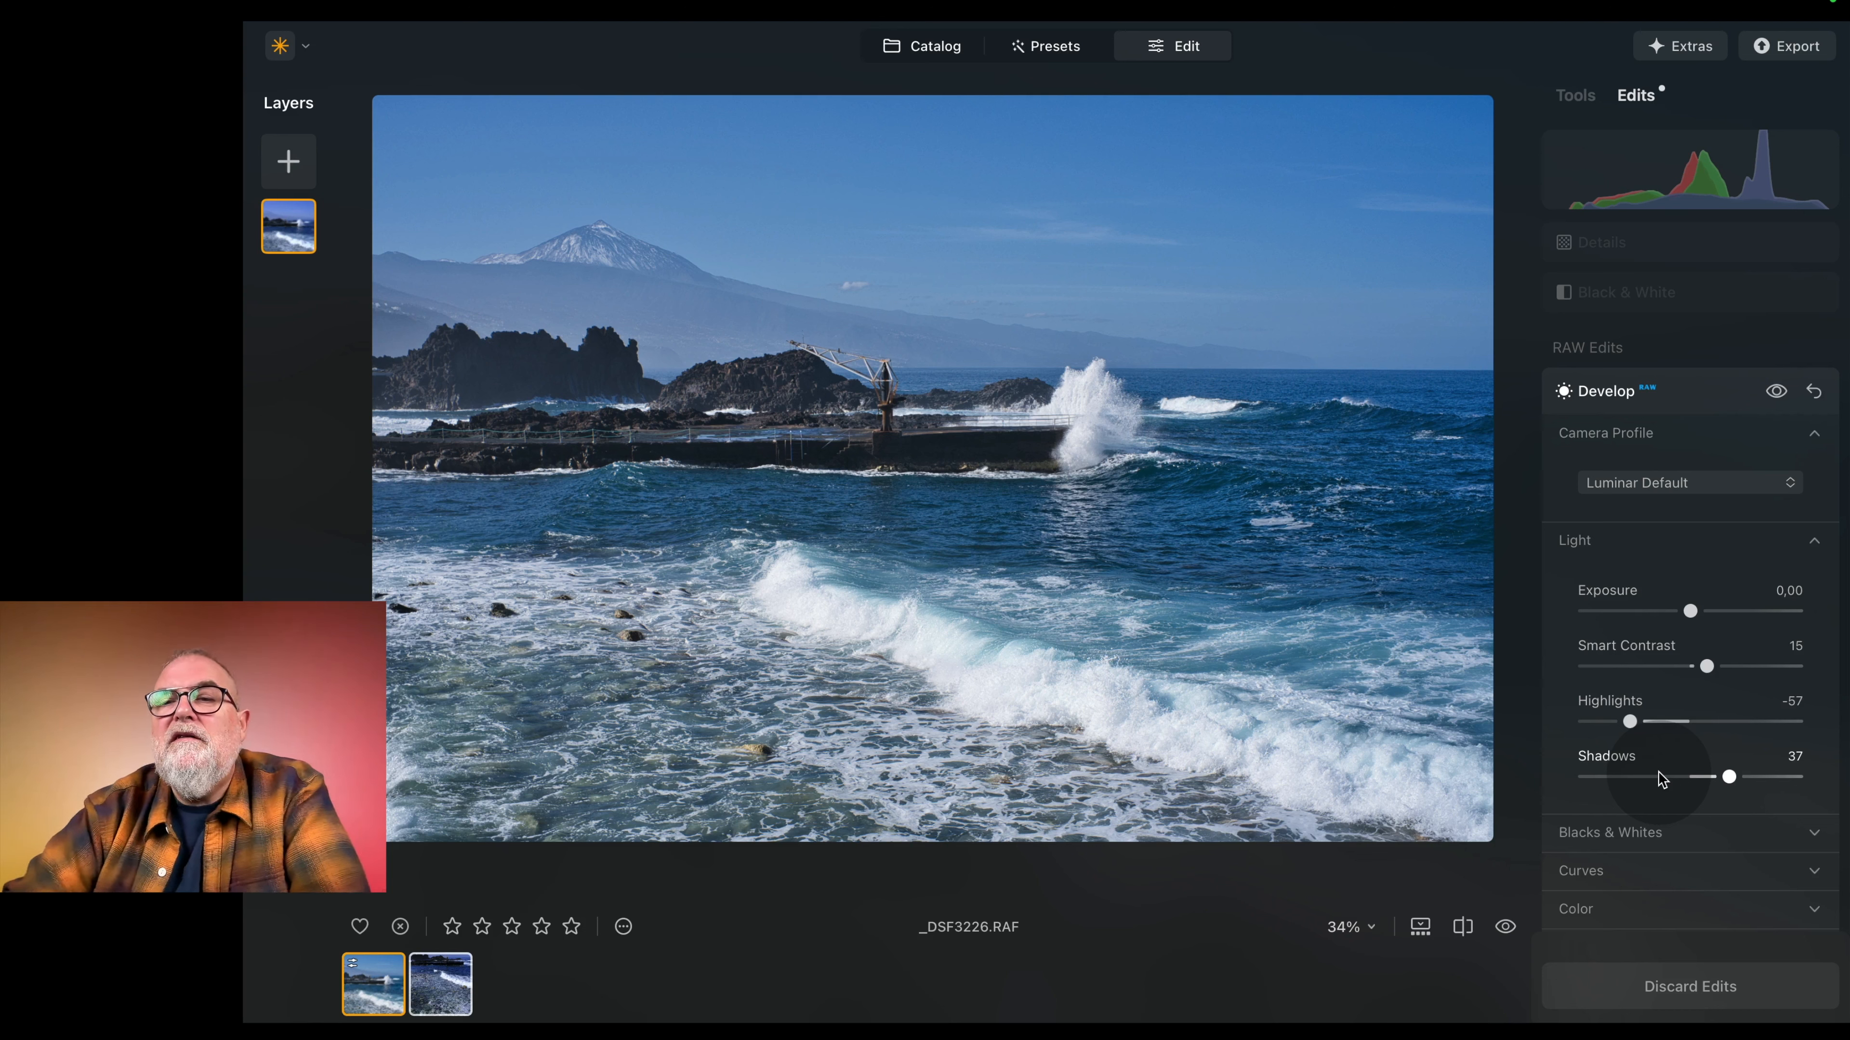
scroll(1741, 729, "down", 1)
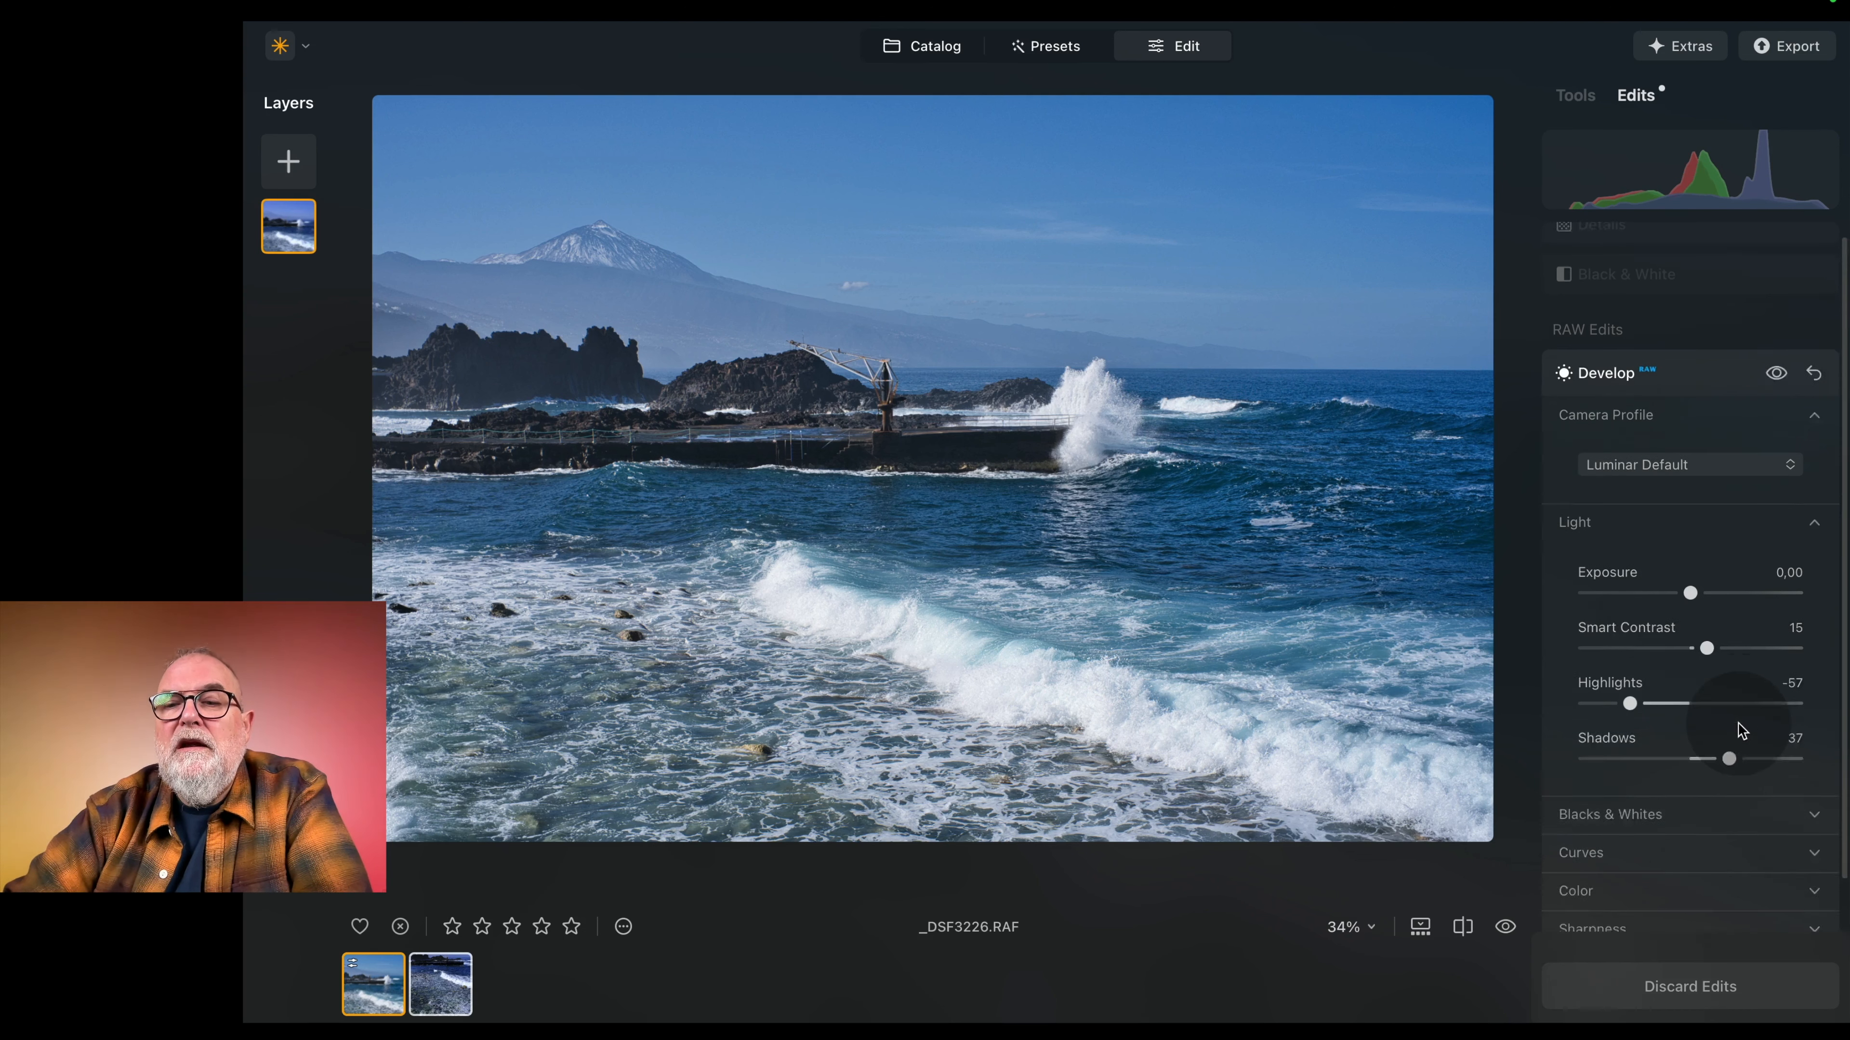
scroll(1741, 729, "down", 3)
scroll(1741, 729, "up", 4)
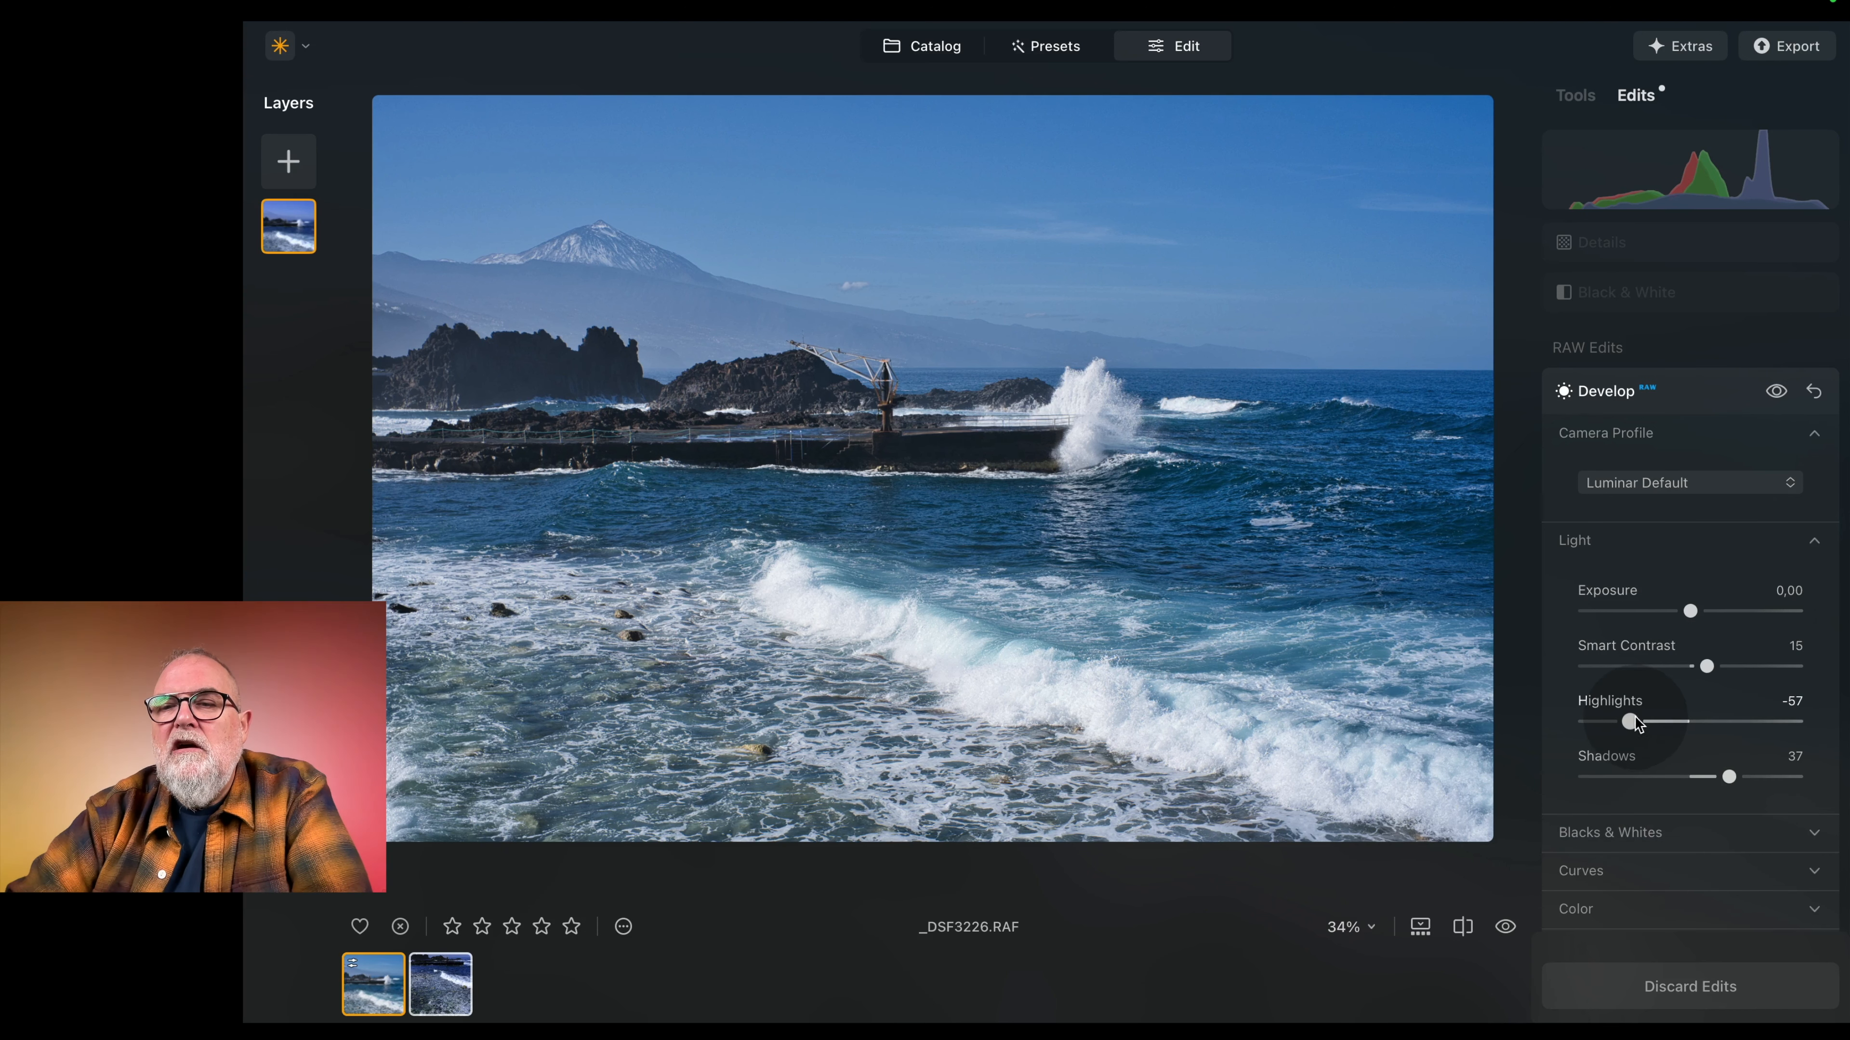
Step: Lower the Highlights of the RAW Develop edit to -70
left_click_drag(1633, 724, 1620, 728)
scroll(1664, 752, "down", 2)
scroll(1664, 752, "up", 2)
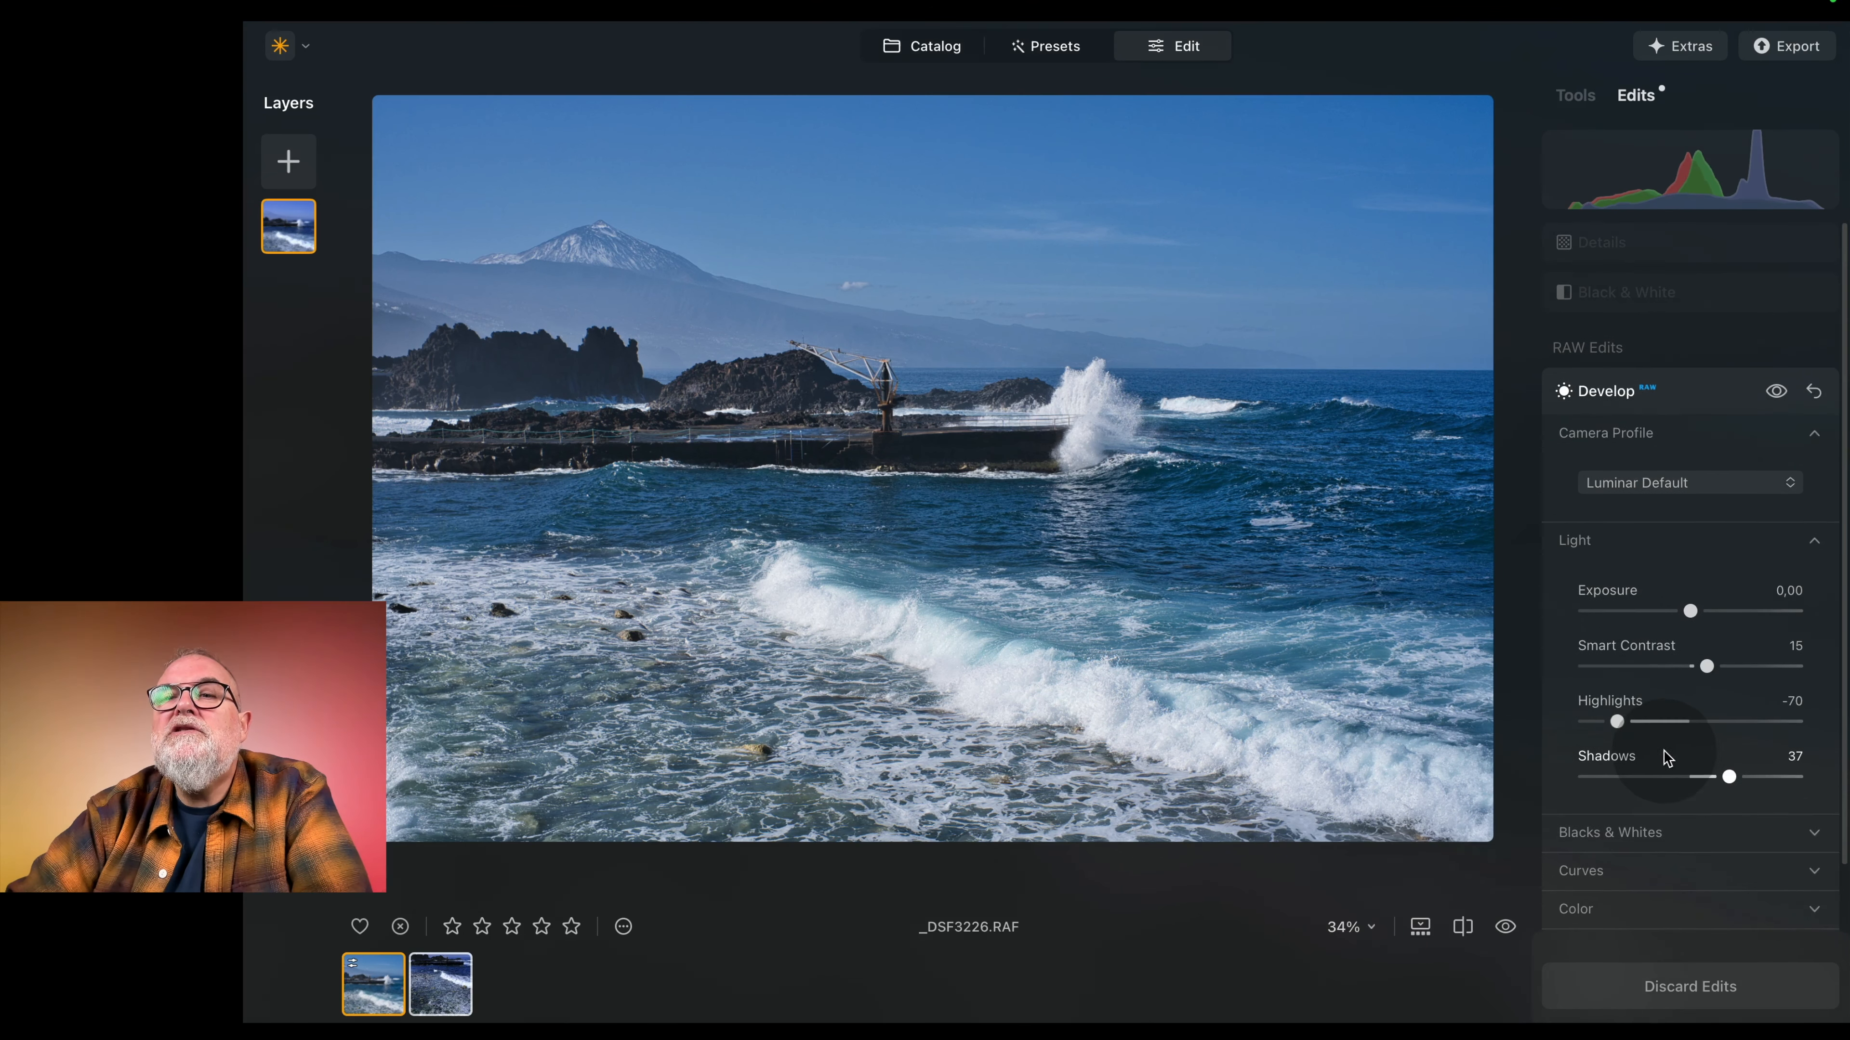
Step: Open the applied Details edit and compare the photo with its unedited original twice
left_click(1640, 248)
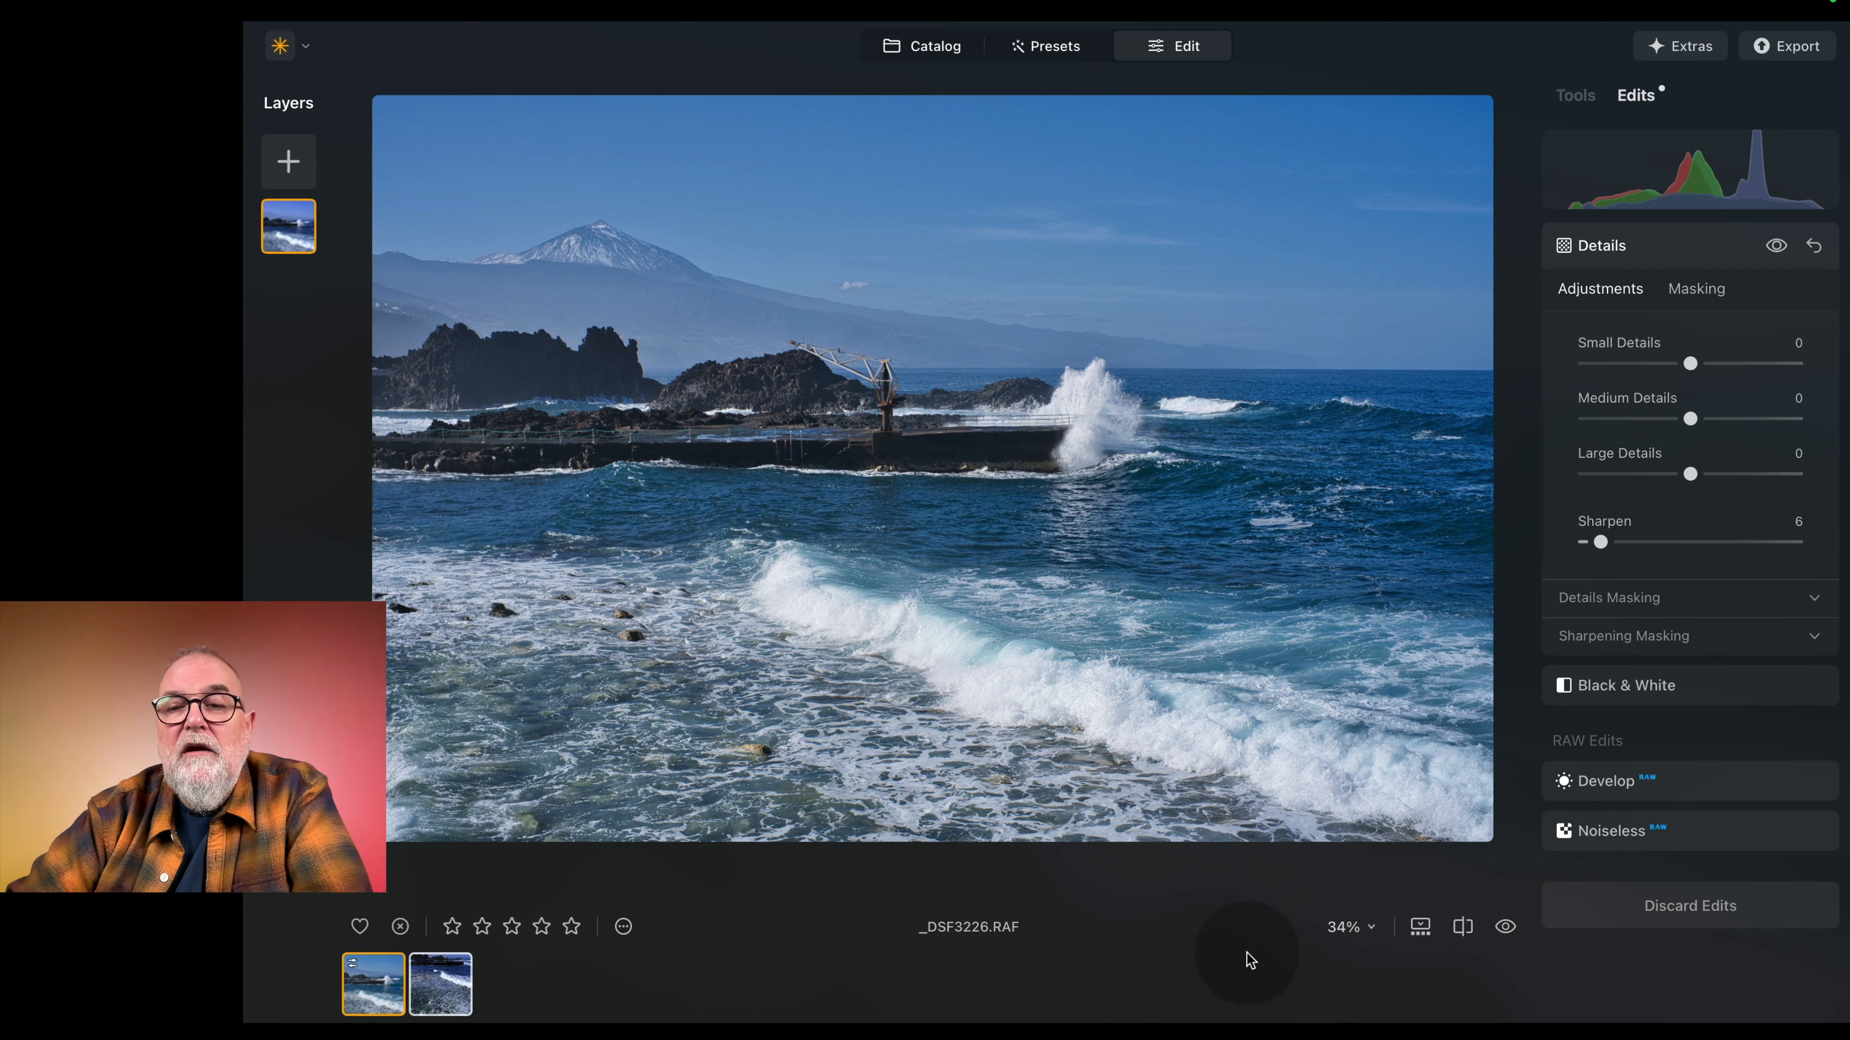
left_click(1503, 929)
left_click(1503, 929)
left_click(1503, 929)
left_click(1503, 929)
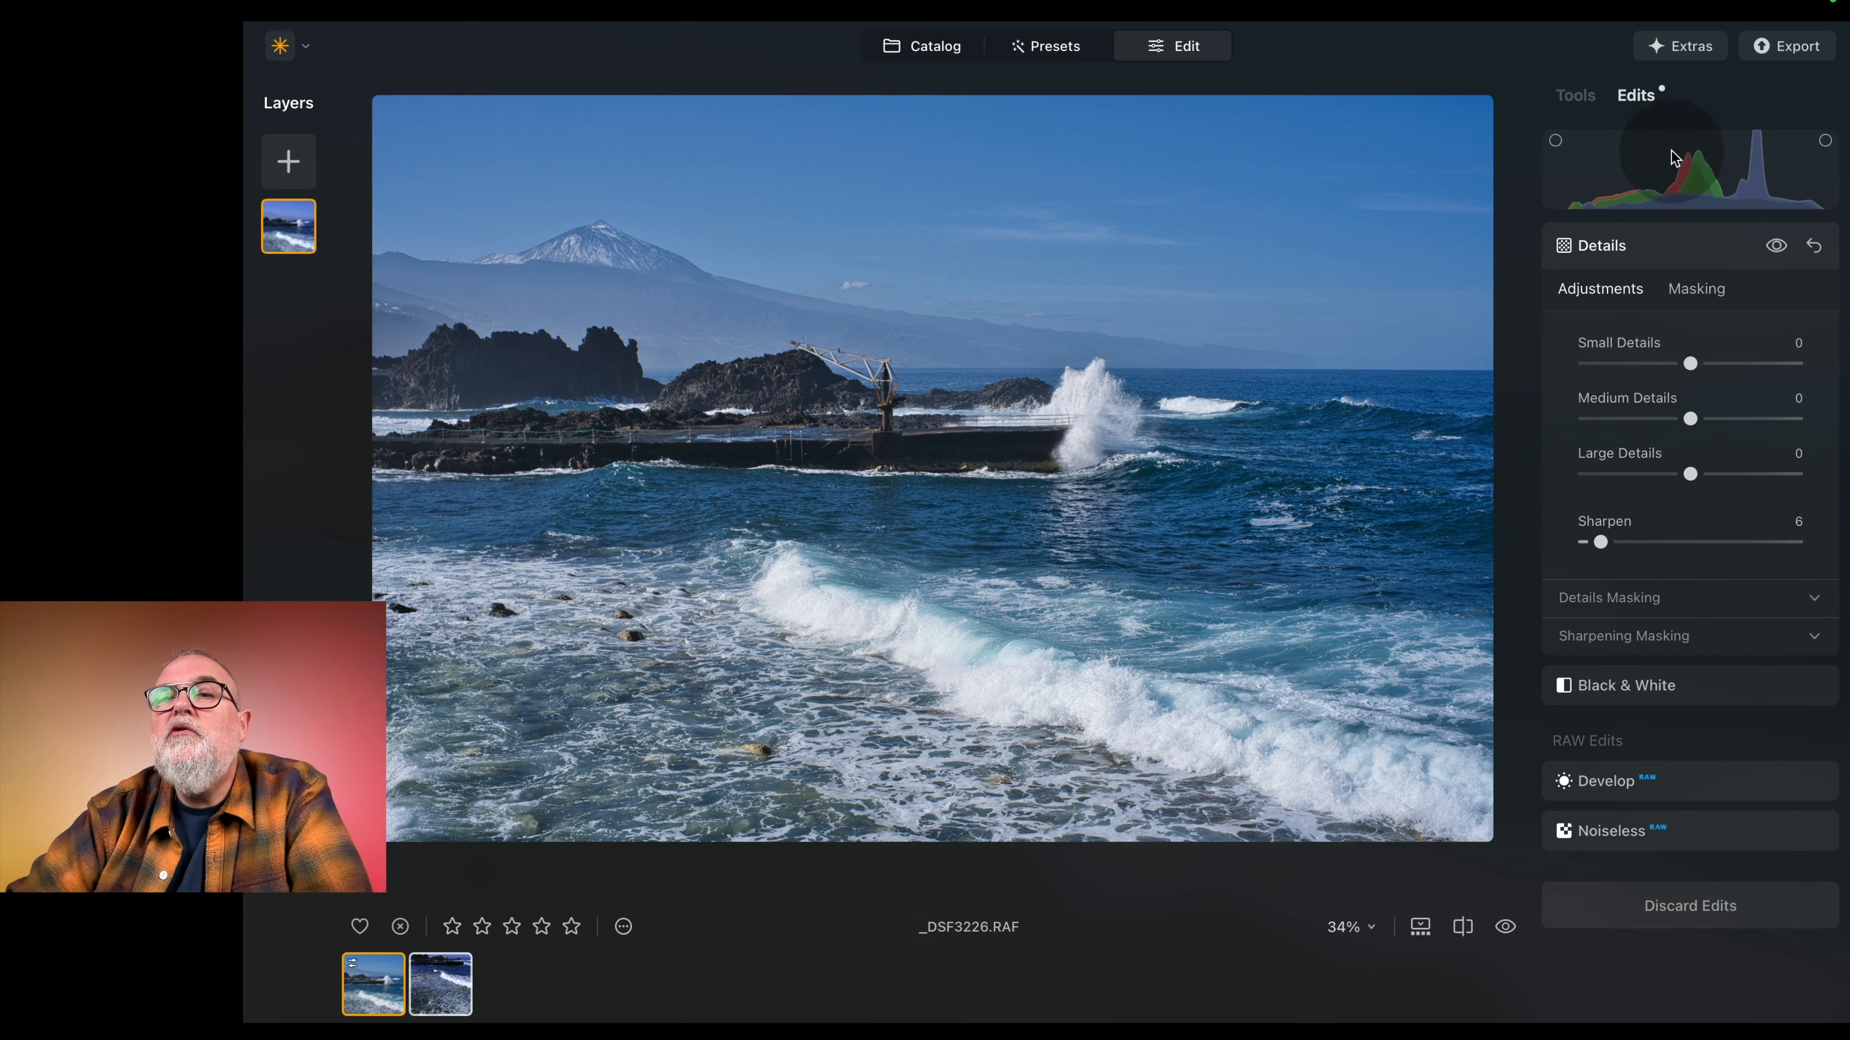
Step: Apply the Enhance AI tool to the seascape with Accent at 44 and Sky Enhancer at 21
left_click(1582, 94)
scroll(1703, 641, "down", 3)
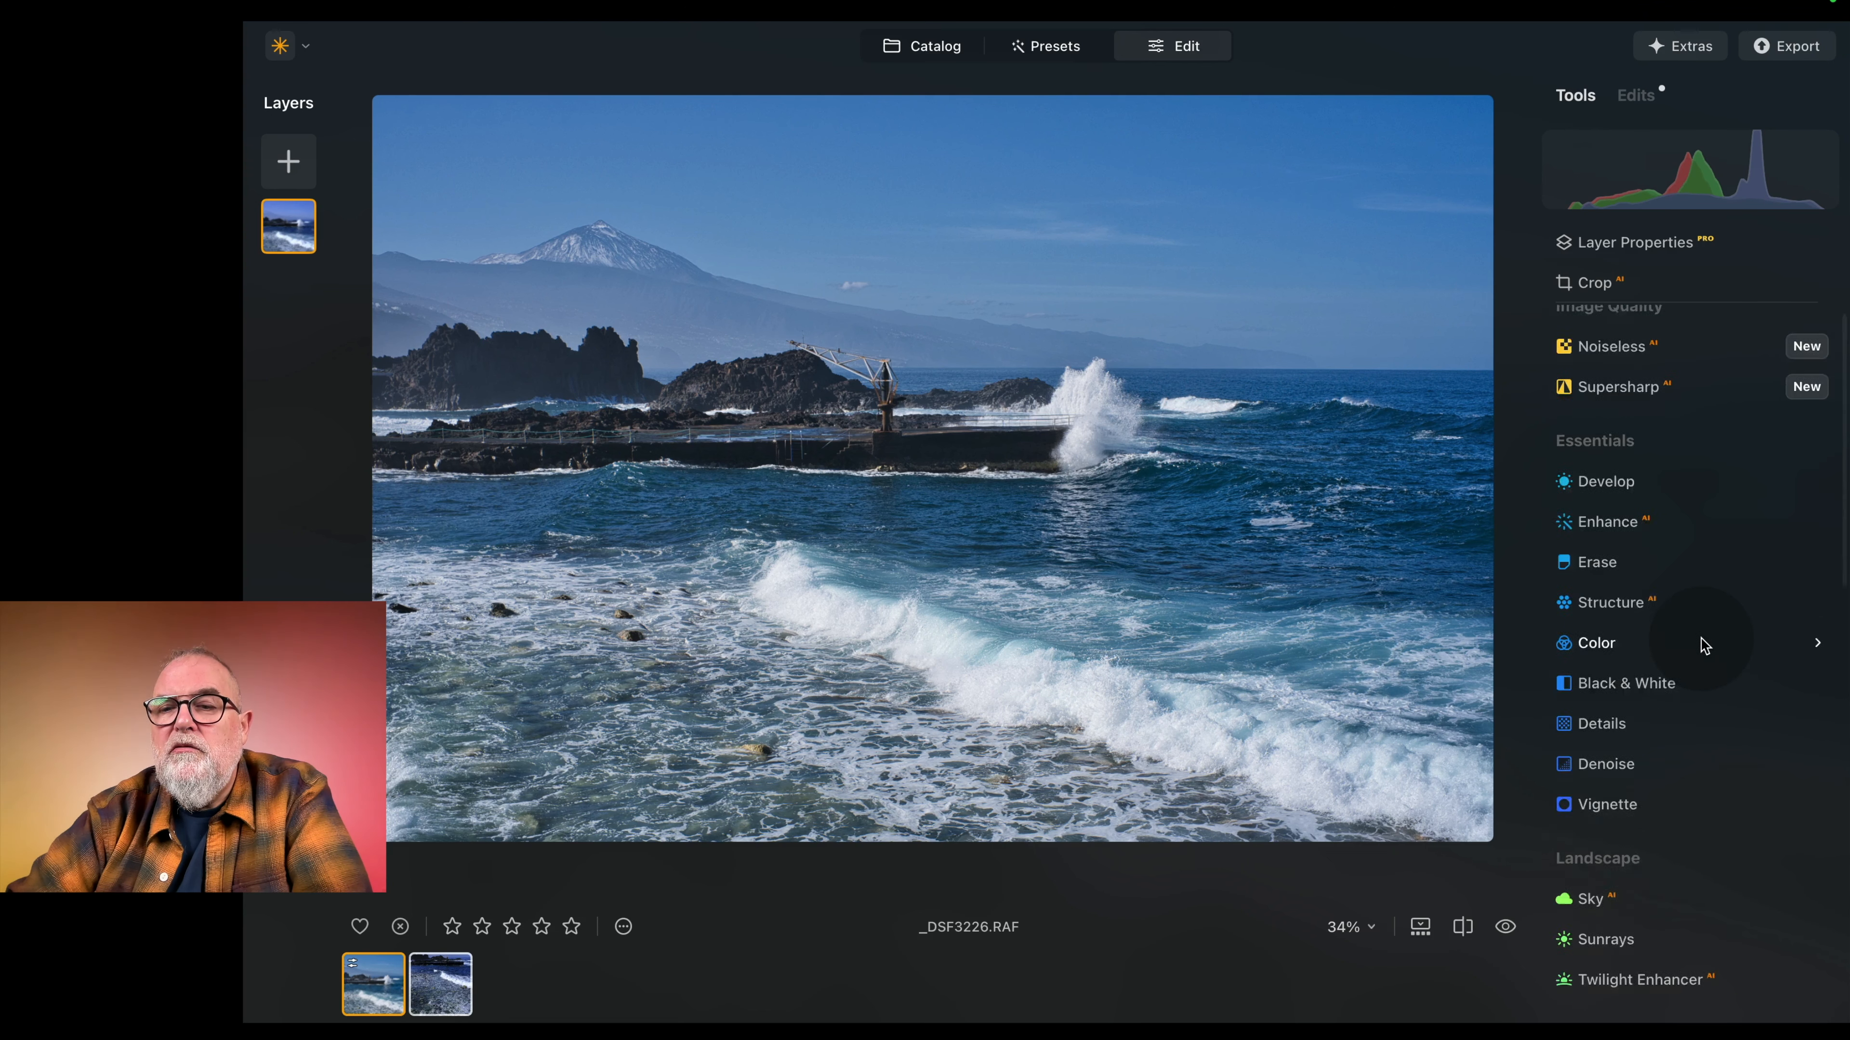
scroll(1703, 641, "up", 3)
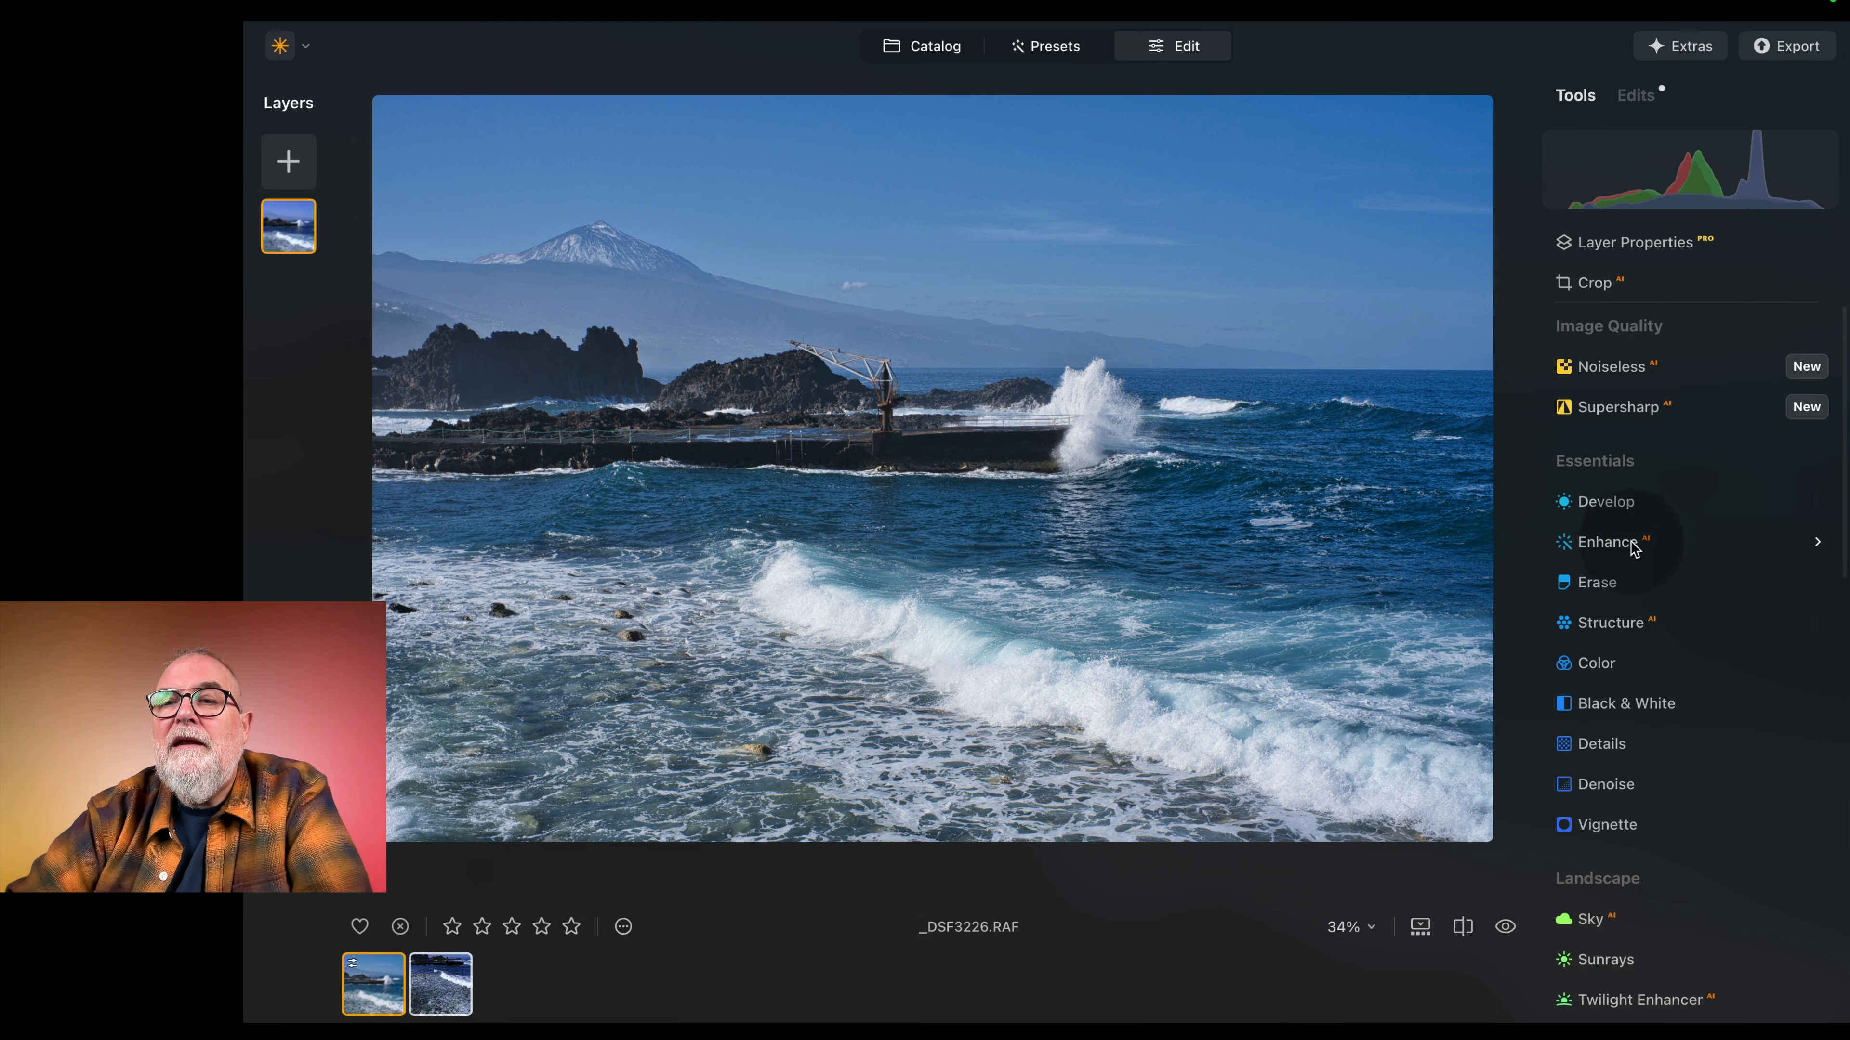
left_click(1816, 543)
left_click_drag(1587, 683, 1678, 681)
left_click_drag(1587, 735, 1631, 731)
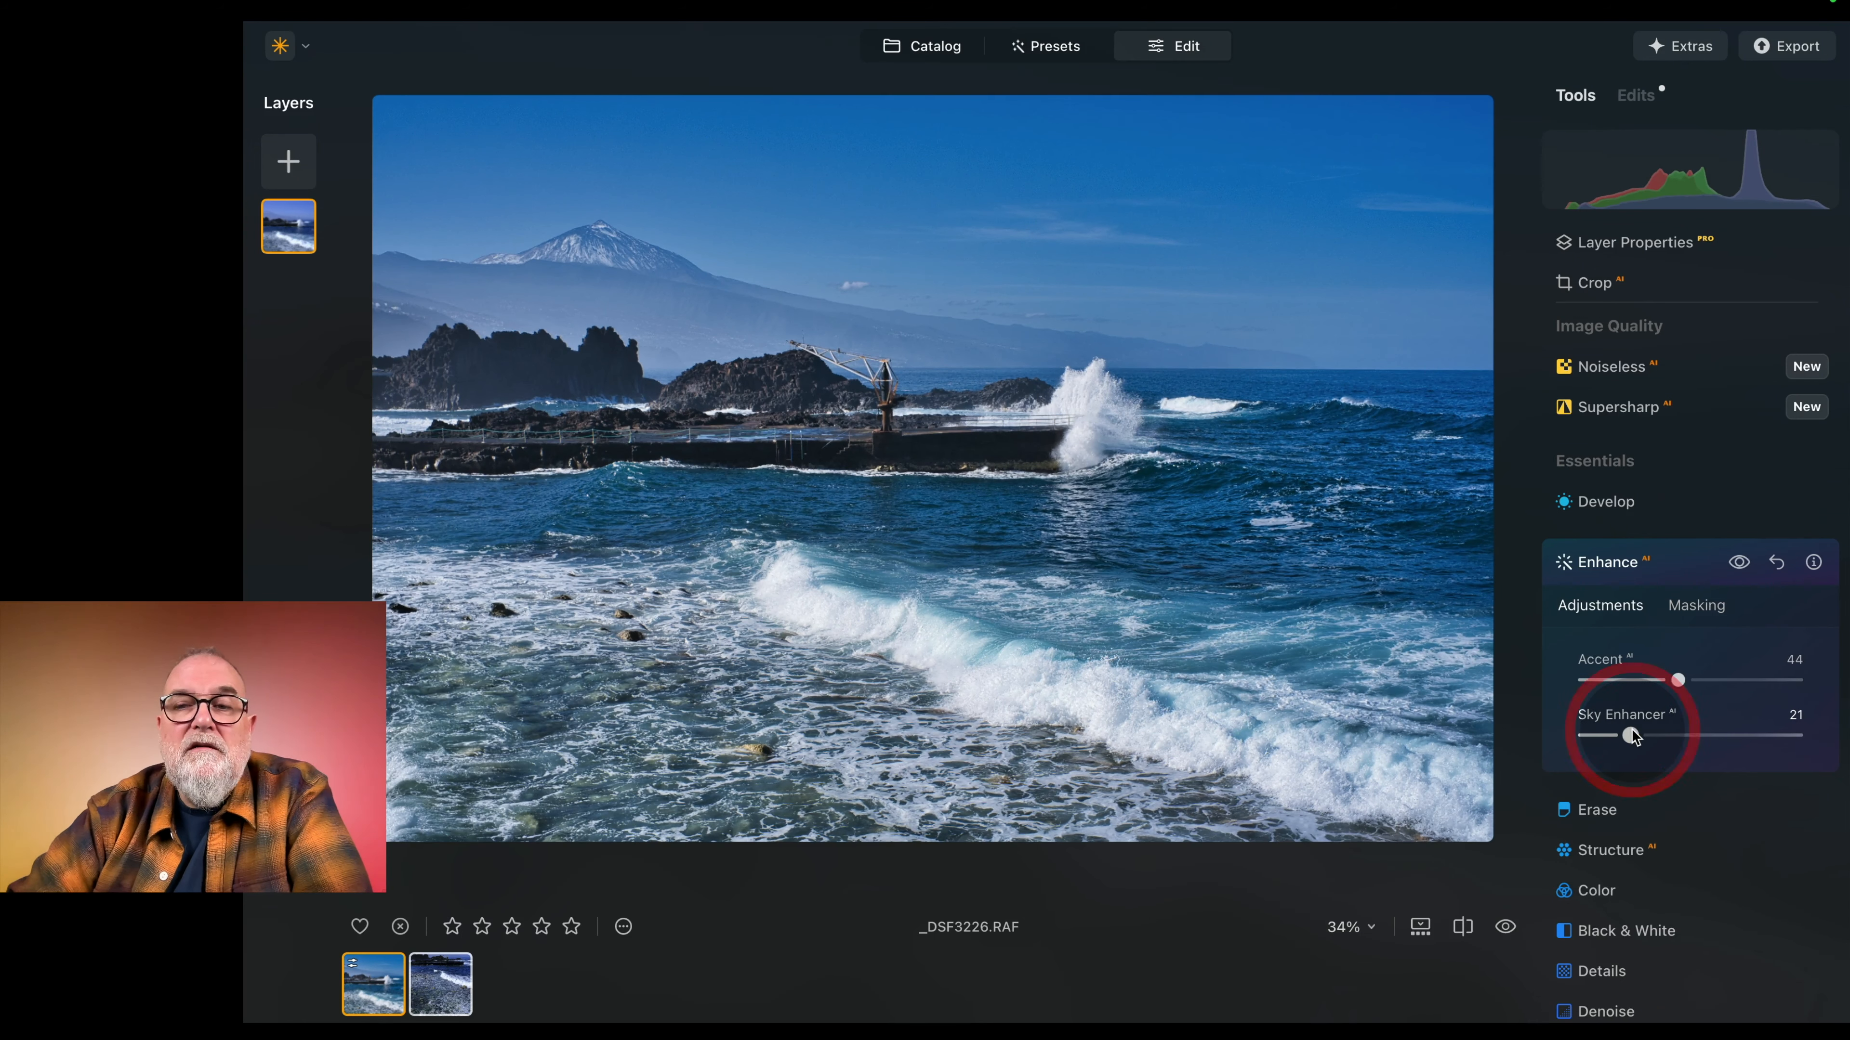
Step: Set Highlights to -64 in the applied RAW Develop edit, and return to the Enhance AI edit
left_click(1640, 100)
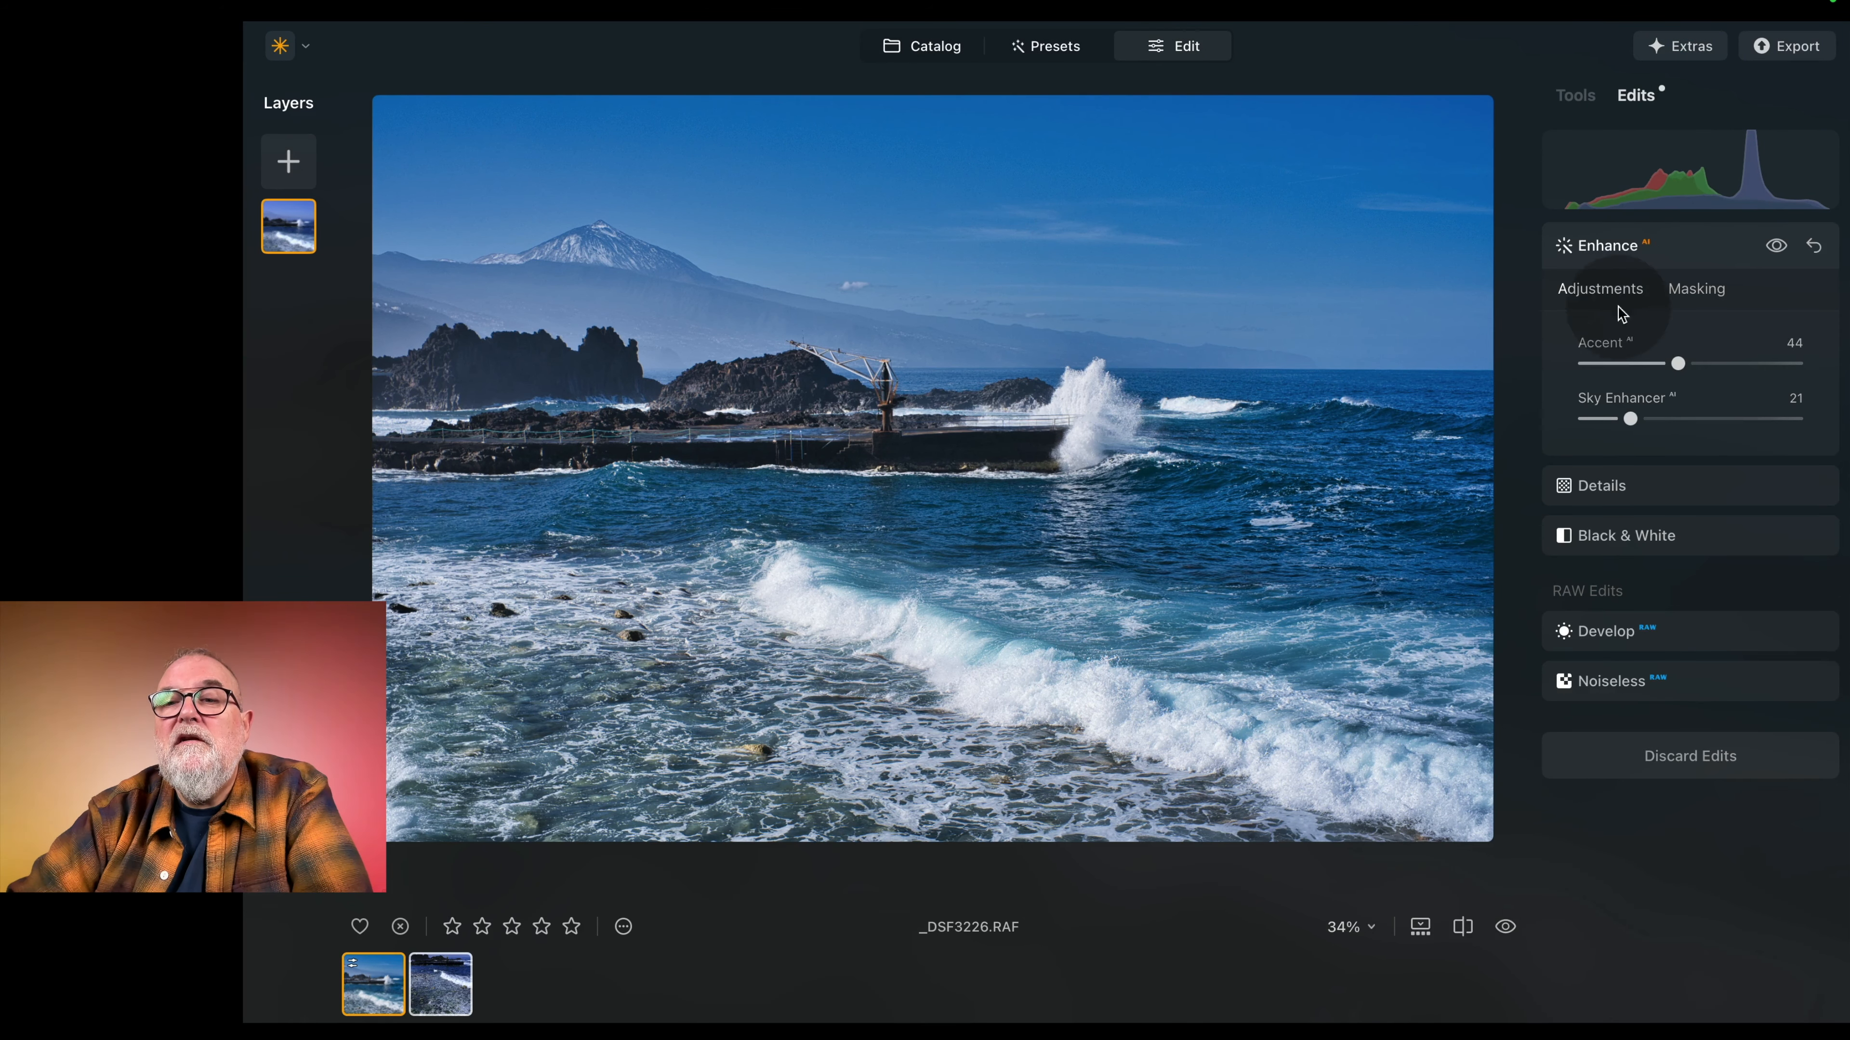
left_click(1623, 632)
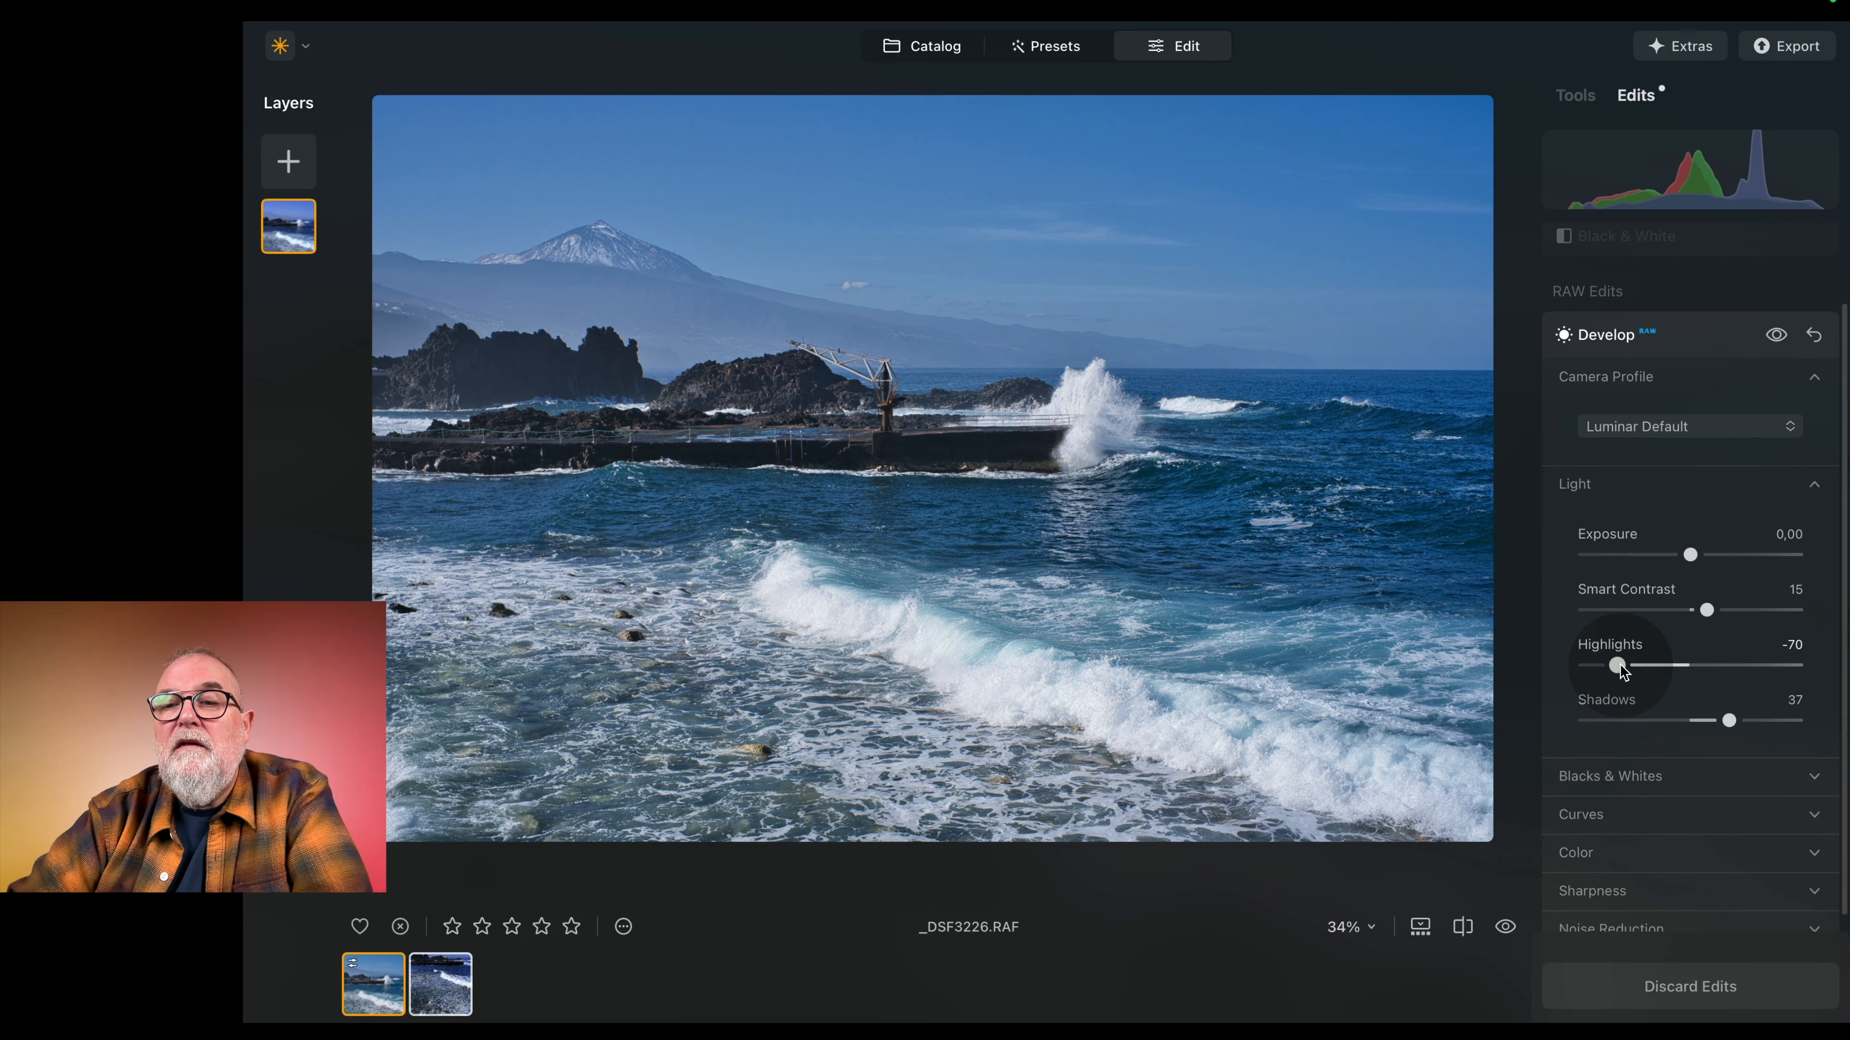
left_click_drag(1621, 669, 1628, 671)
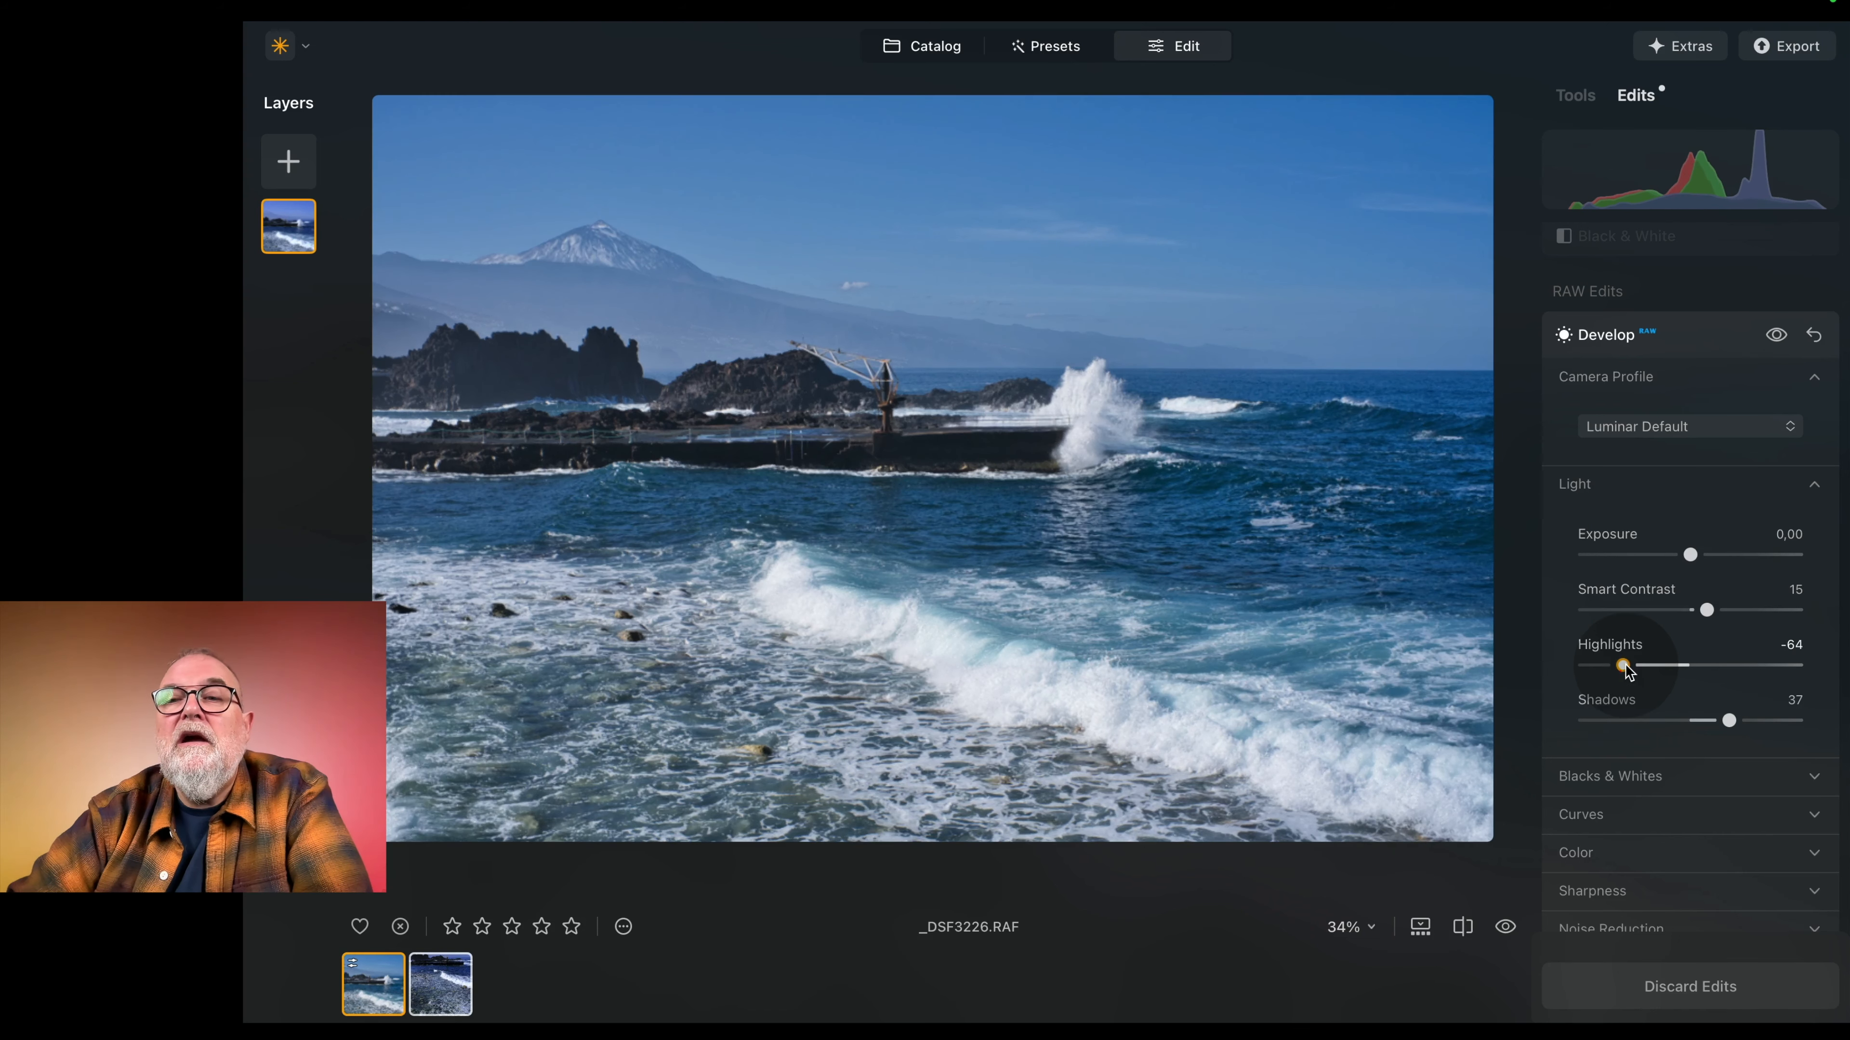
scroll(1598, 292, "up", 2)
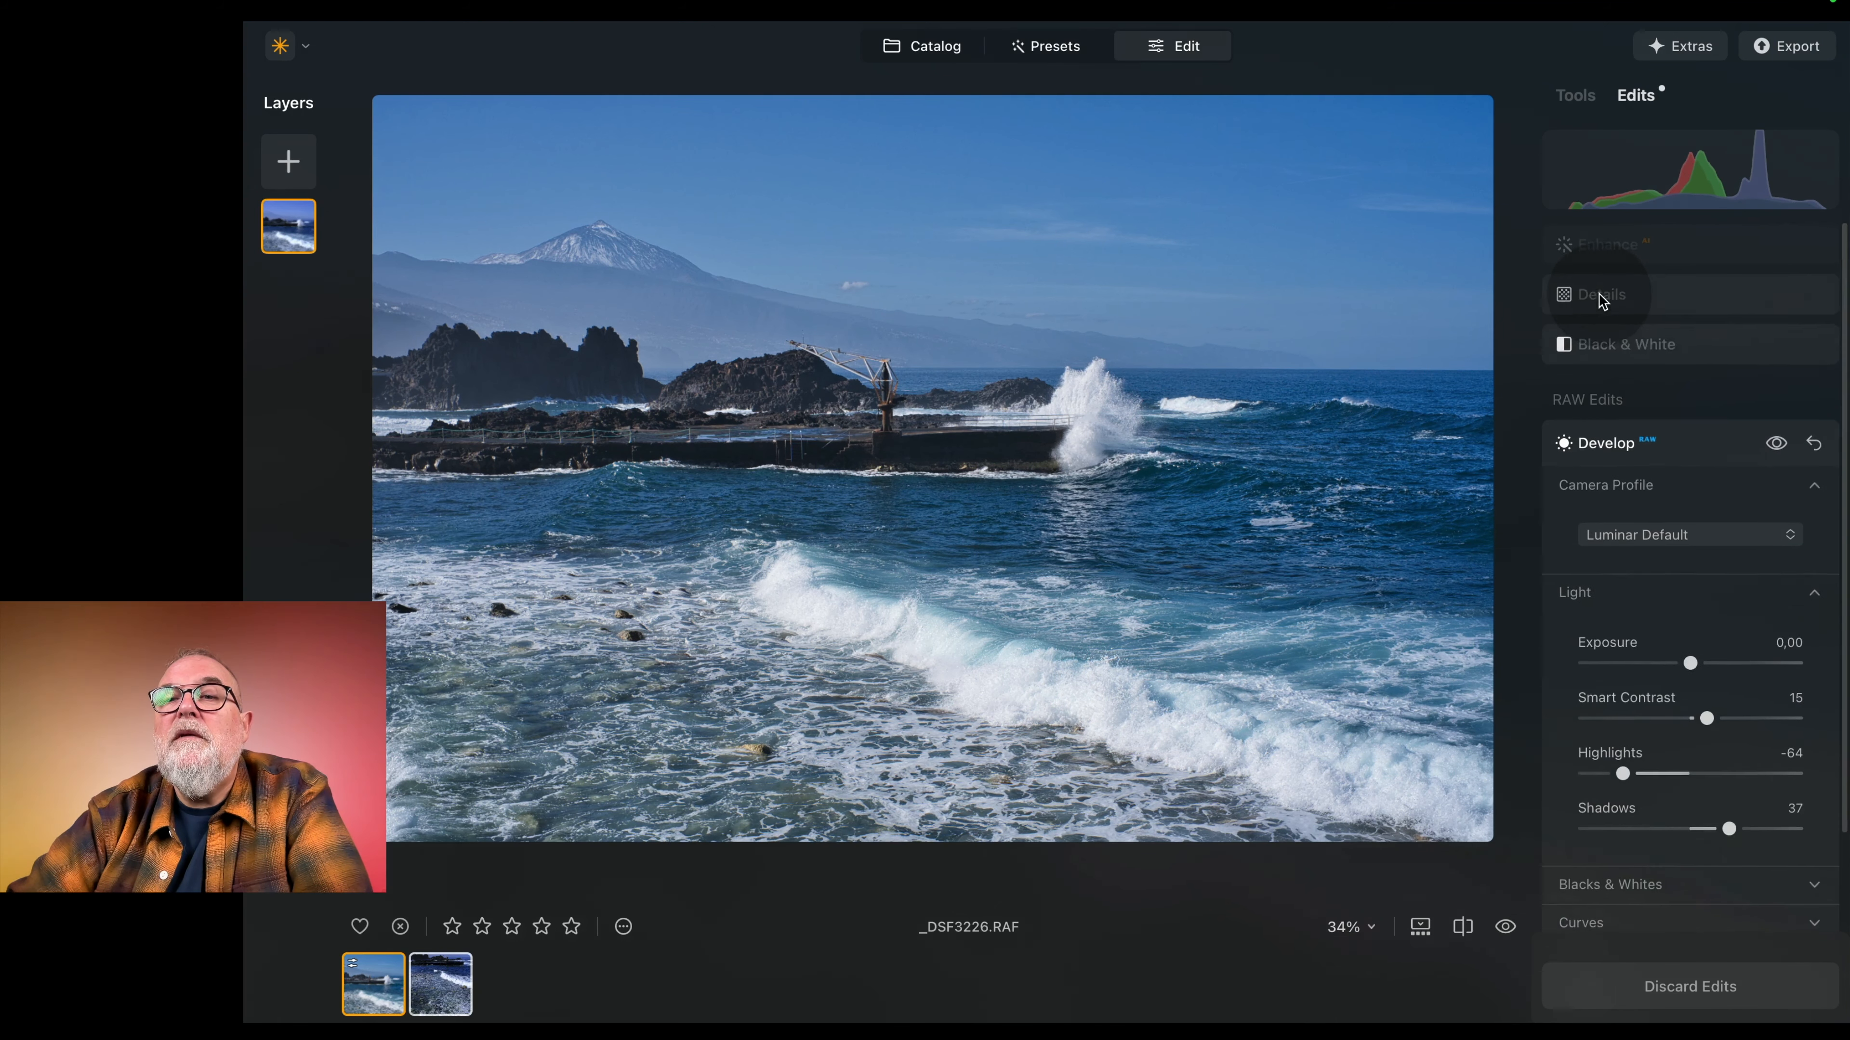
left_click(1620, 244)
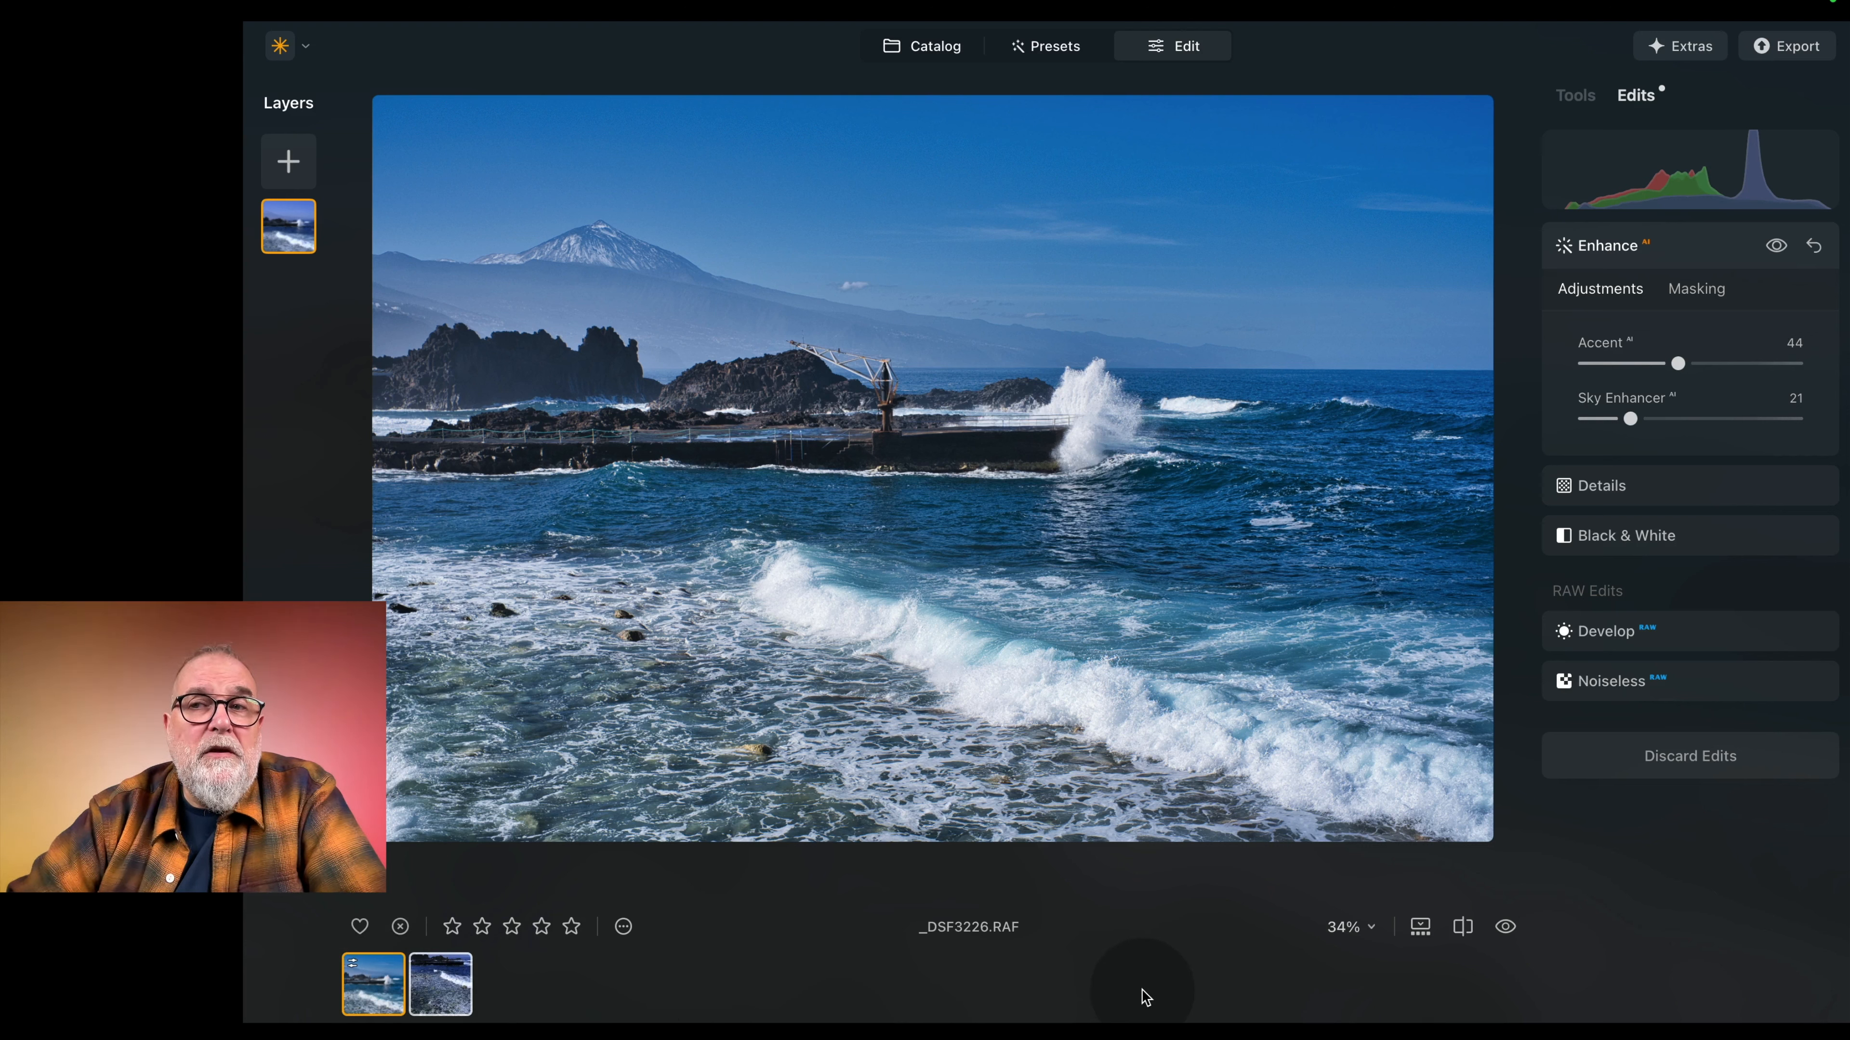
Step: Start an export of the edited photo to disk and show the export options
left_click(1794, 43)
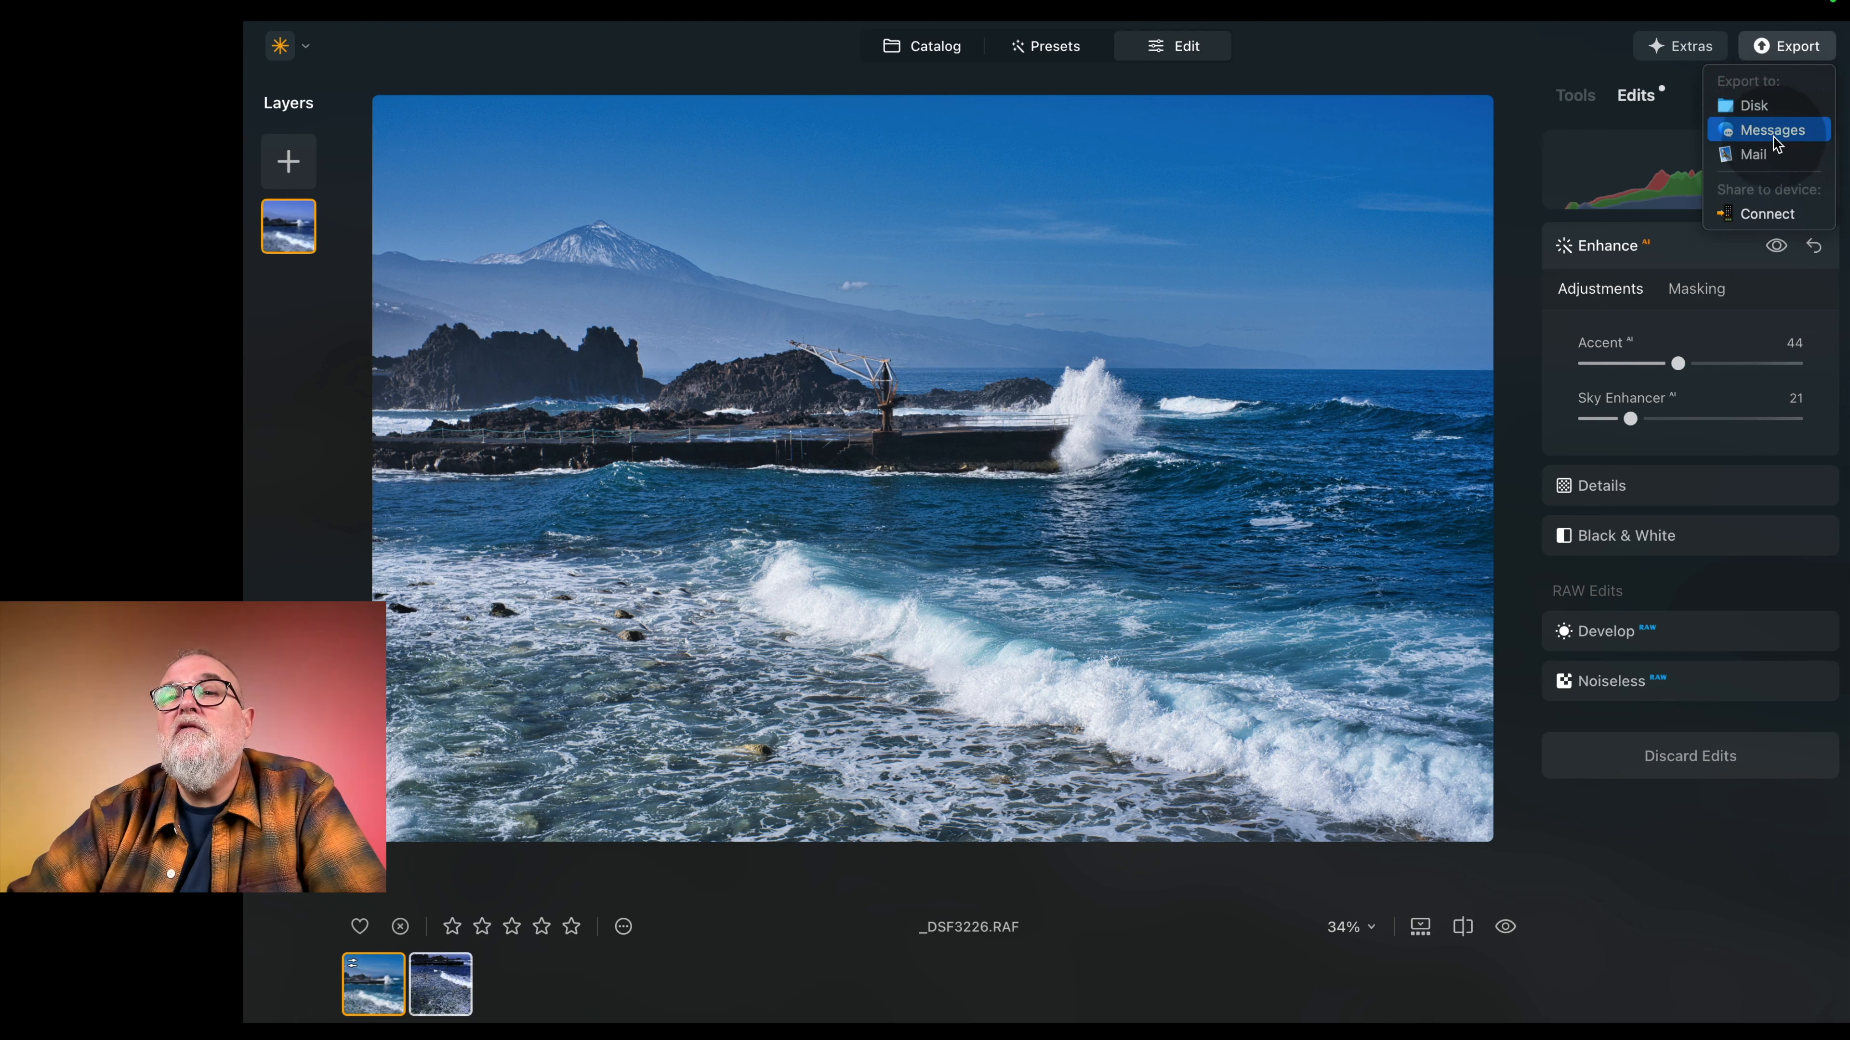
left_click(1759, 106)
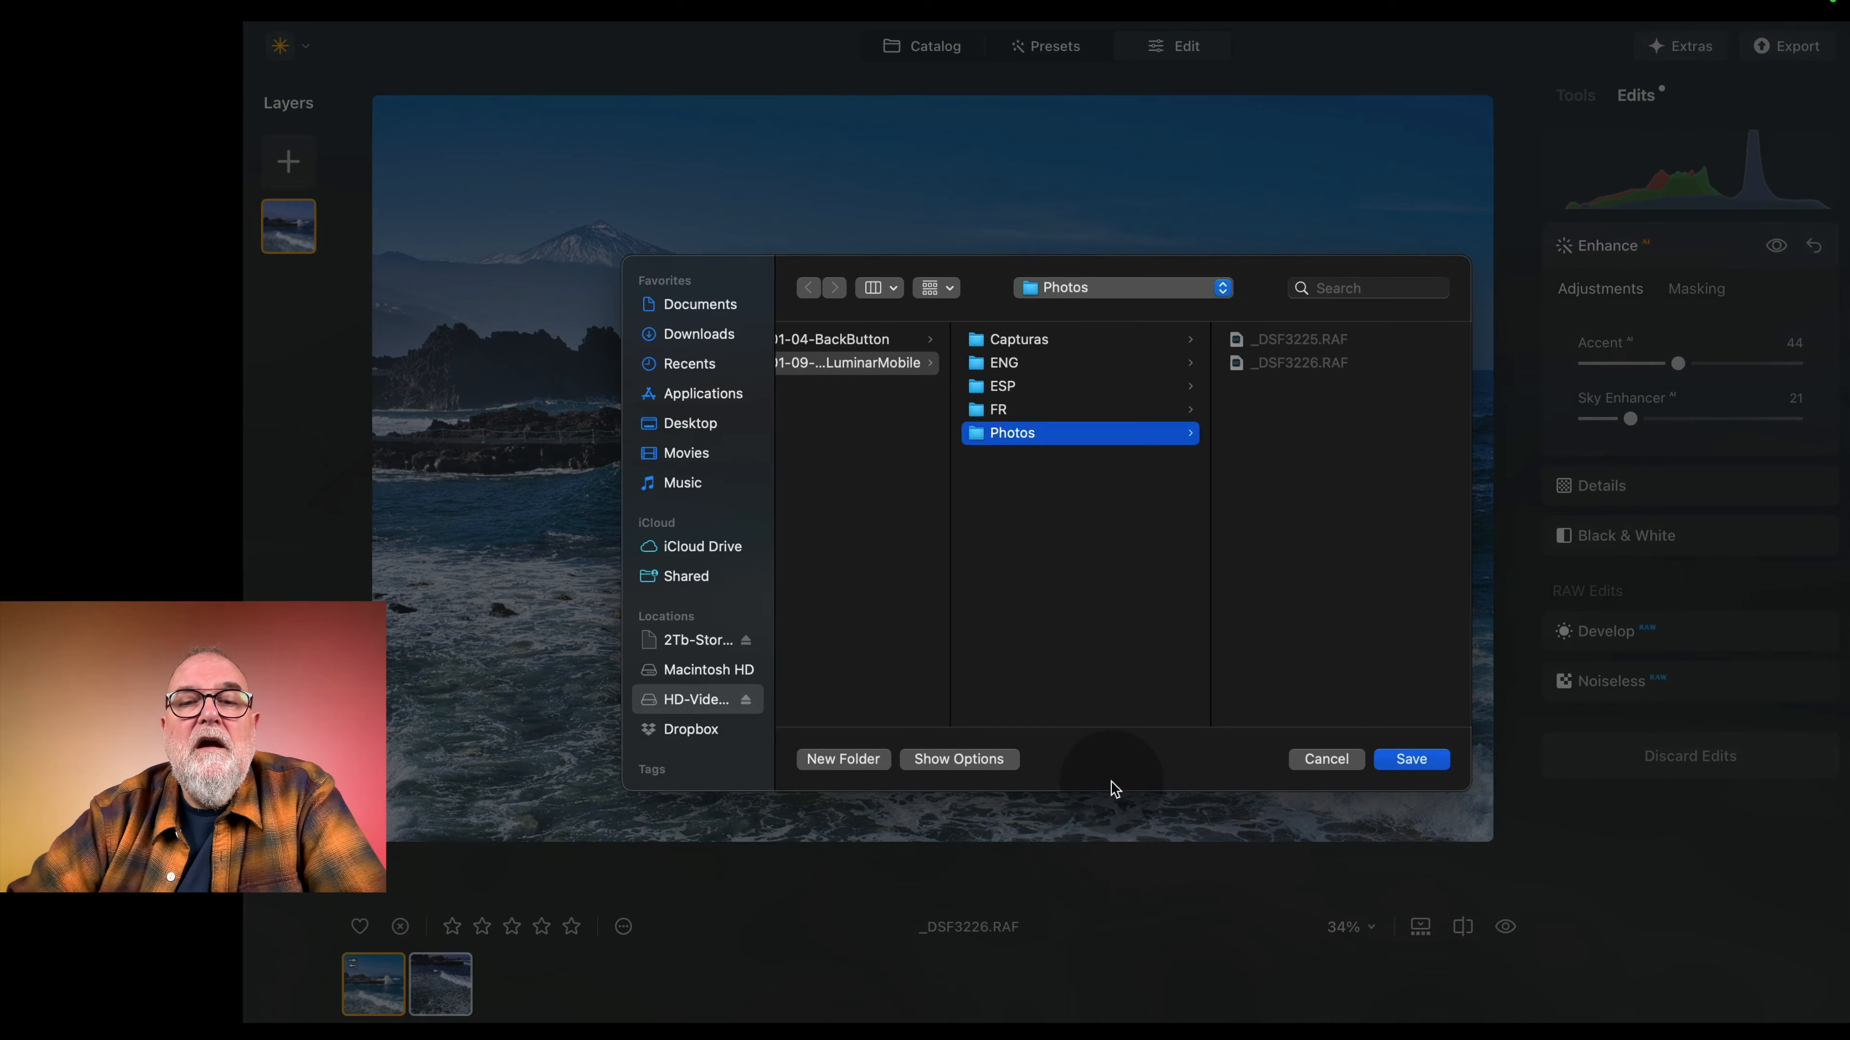
left_click(961, 760)
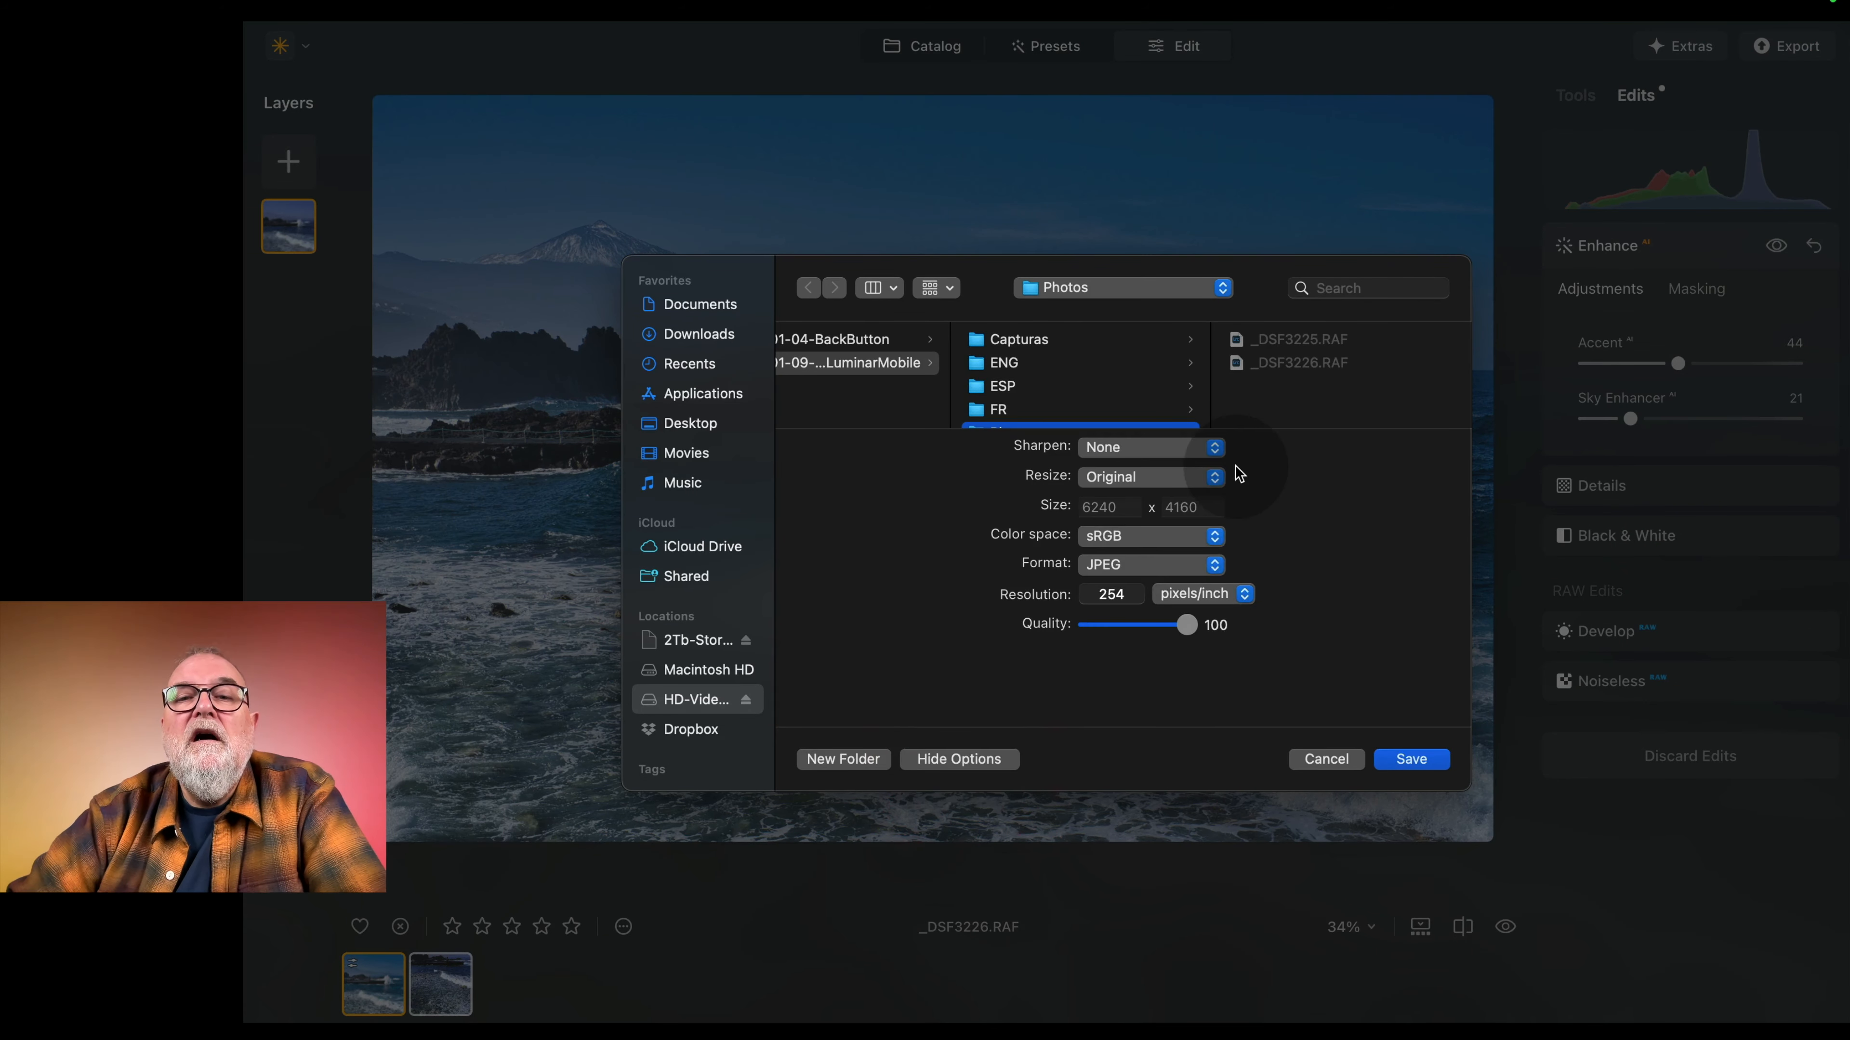
Step: Set the export's sharpening to None and its resizing to Original
left_click(1215, 447)
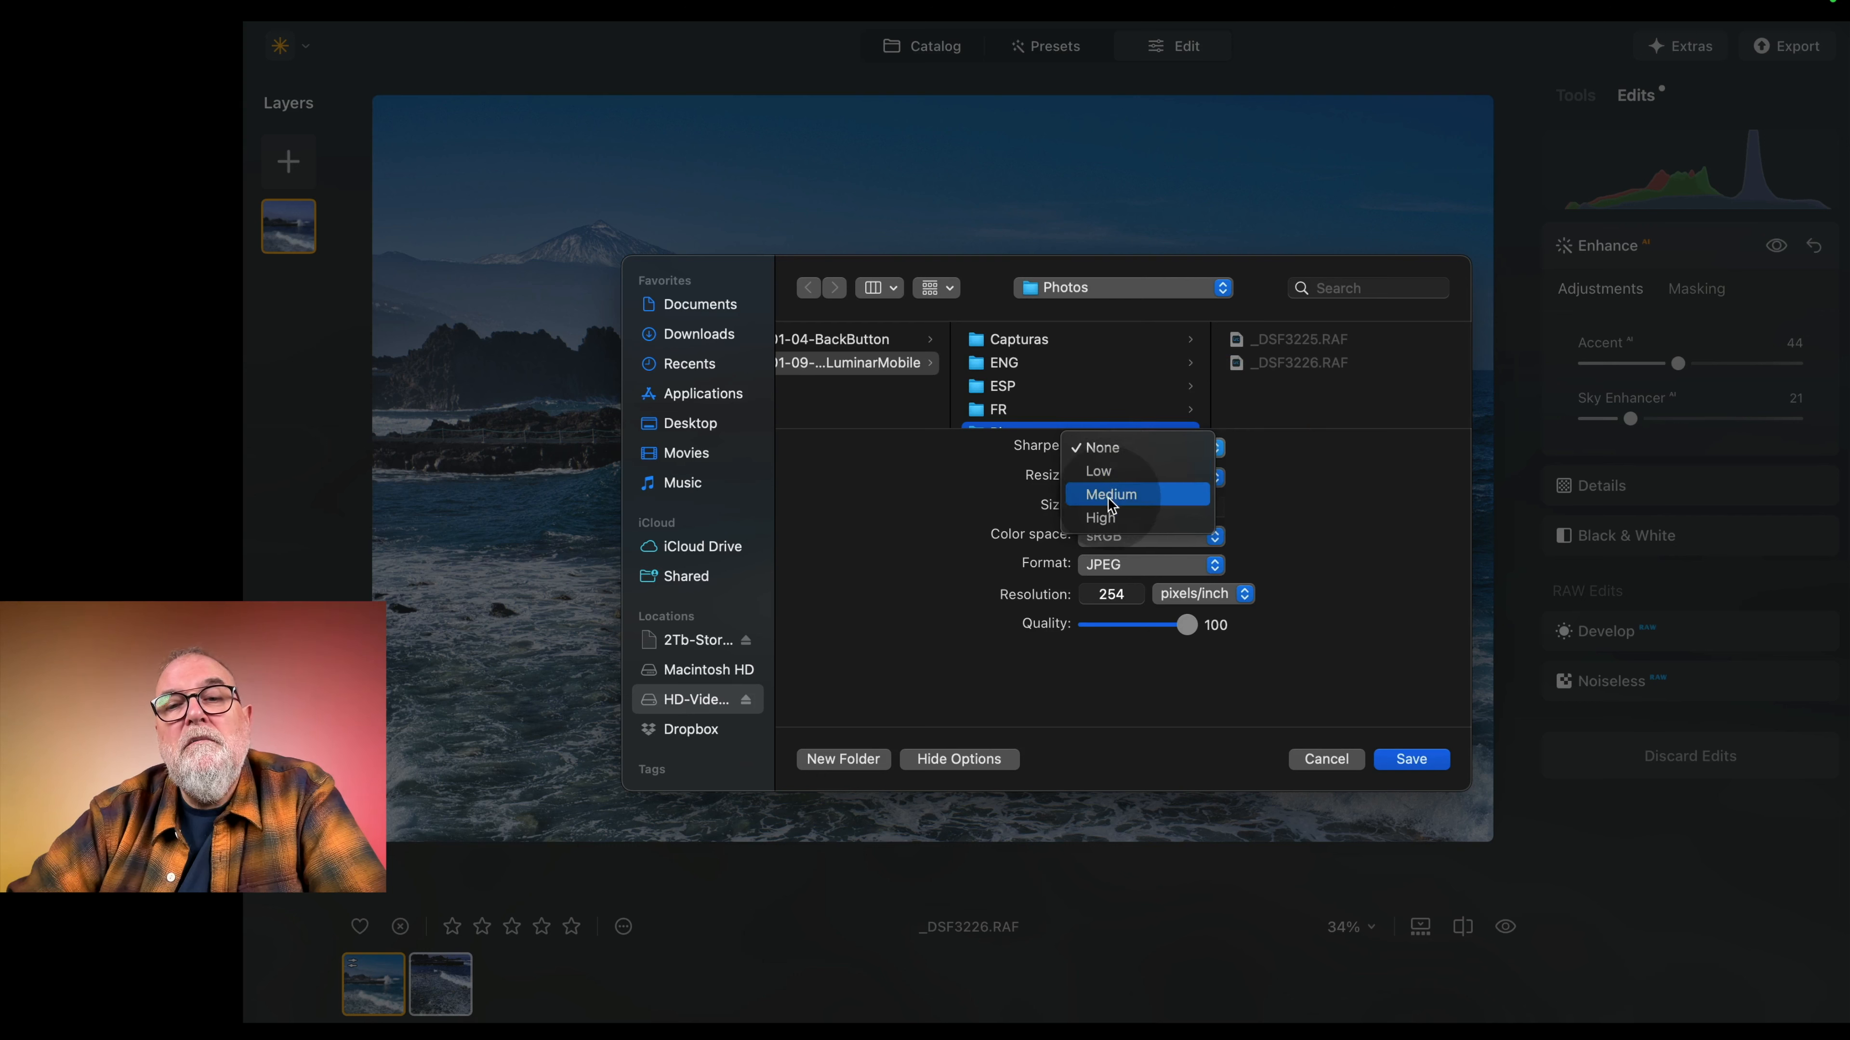
left_click(1106, 450)
left_click(1216, 478)
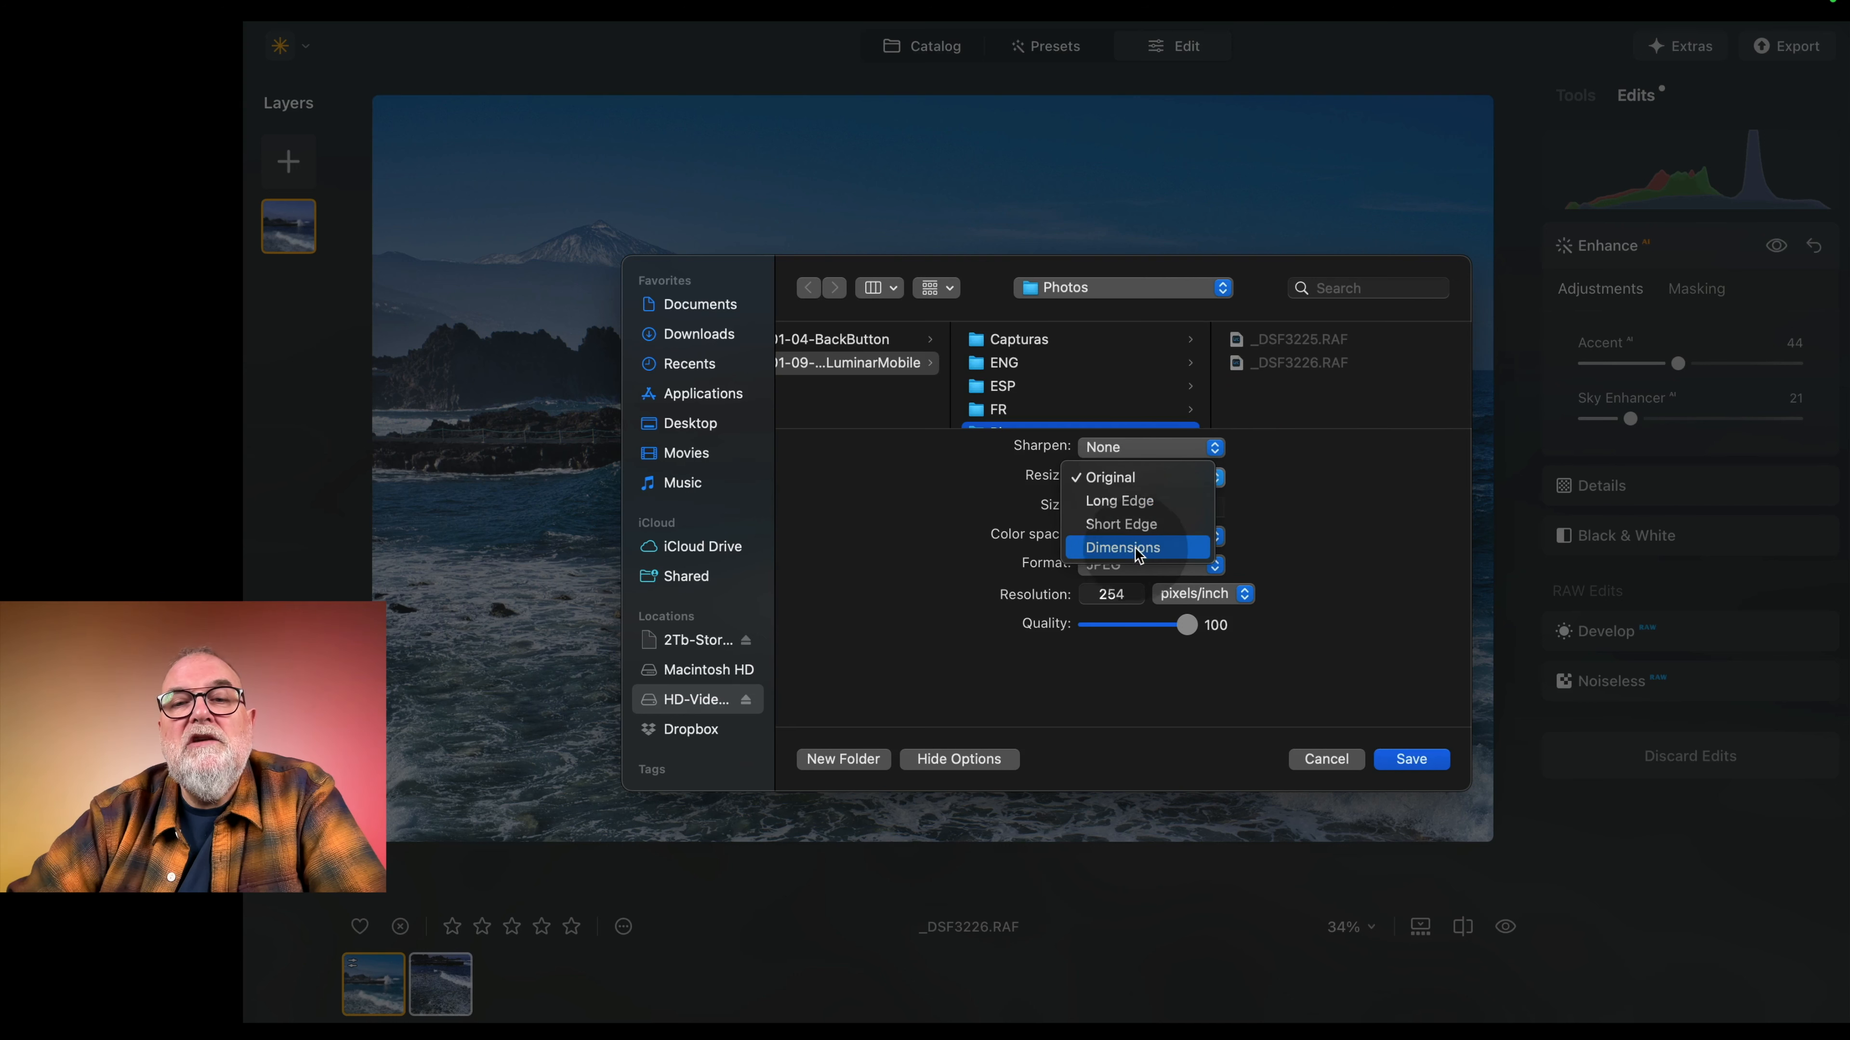
left_click(1145, 478)
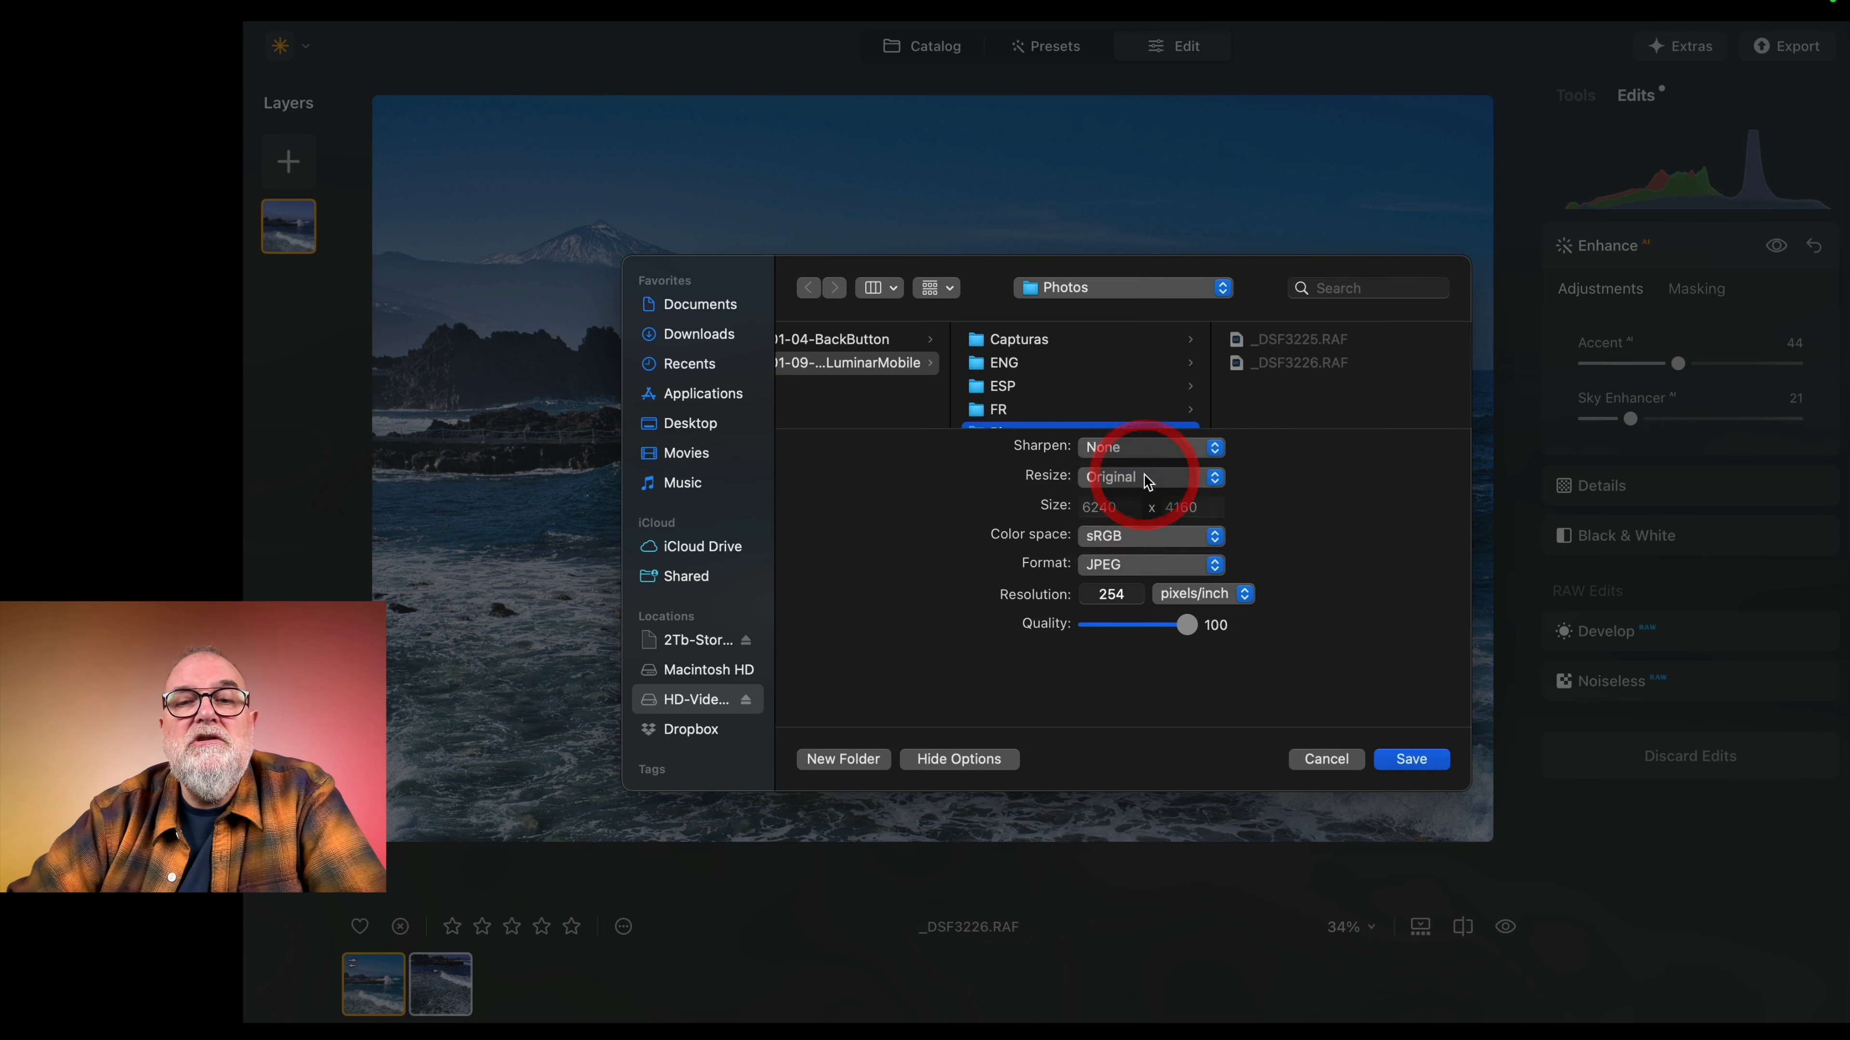
Step: Choose sRGB as the export's color space and JPEG as its file format
left_click(1217, 537)
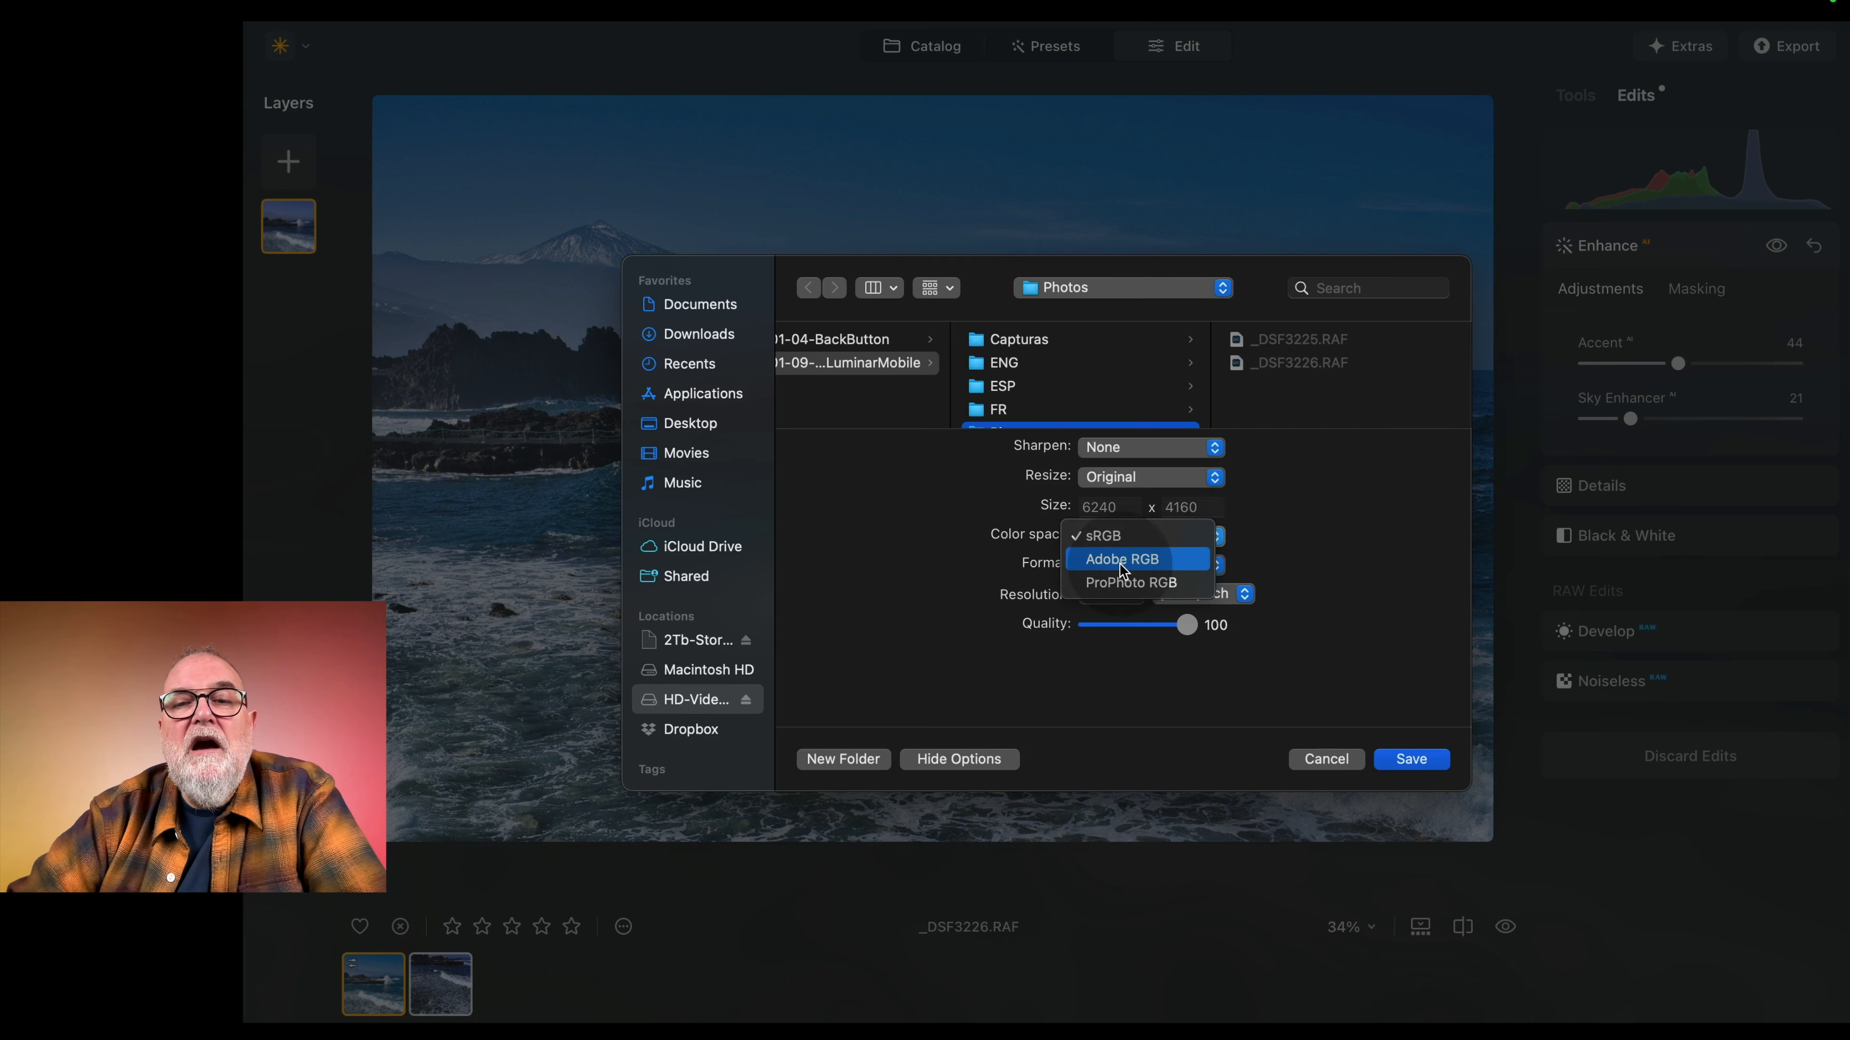
left_click(1156, 543)
left_click(1156, 565)
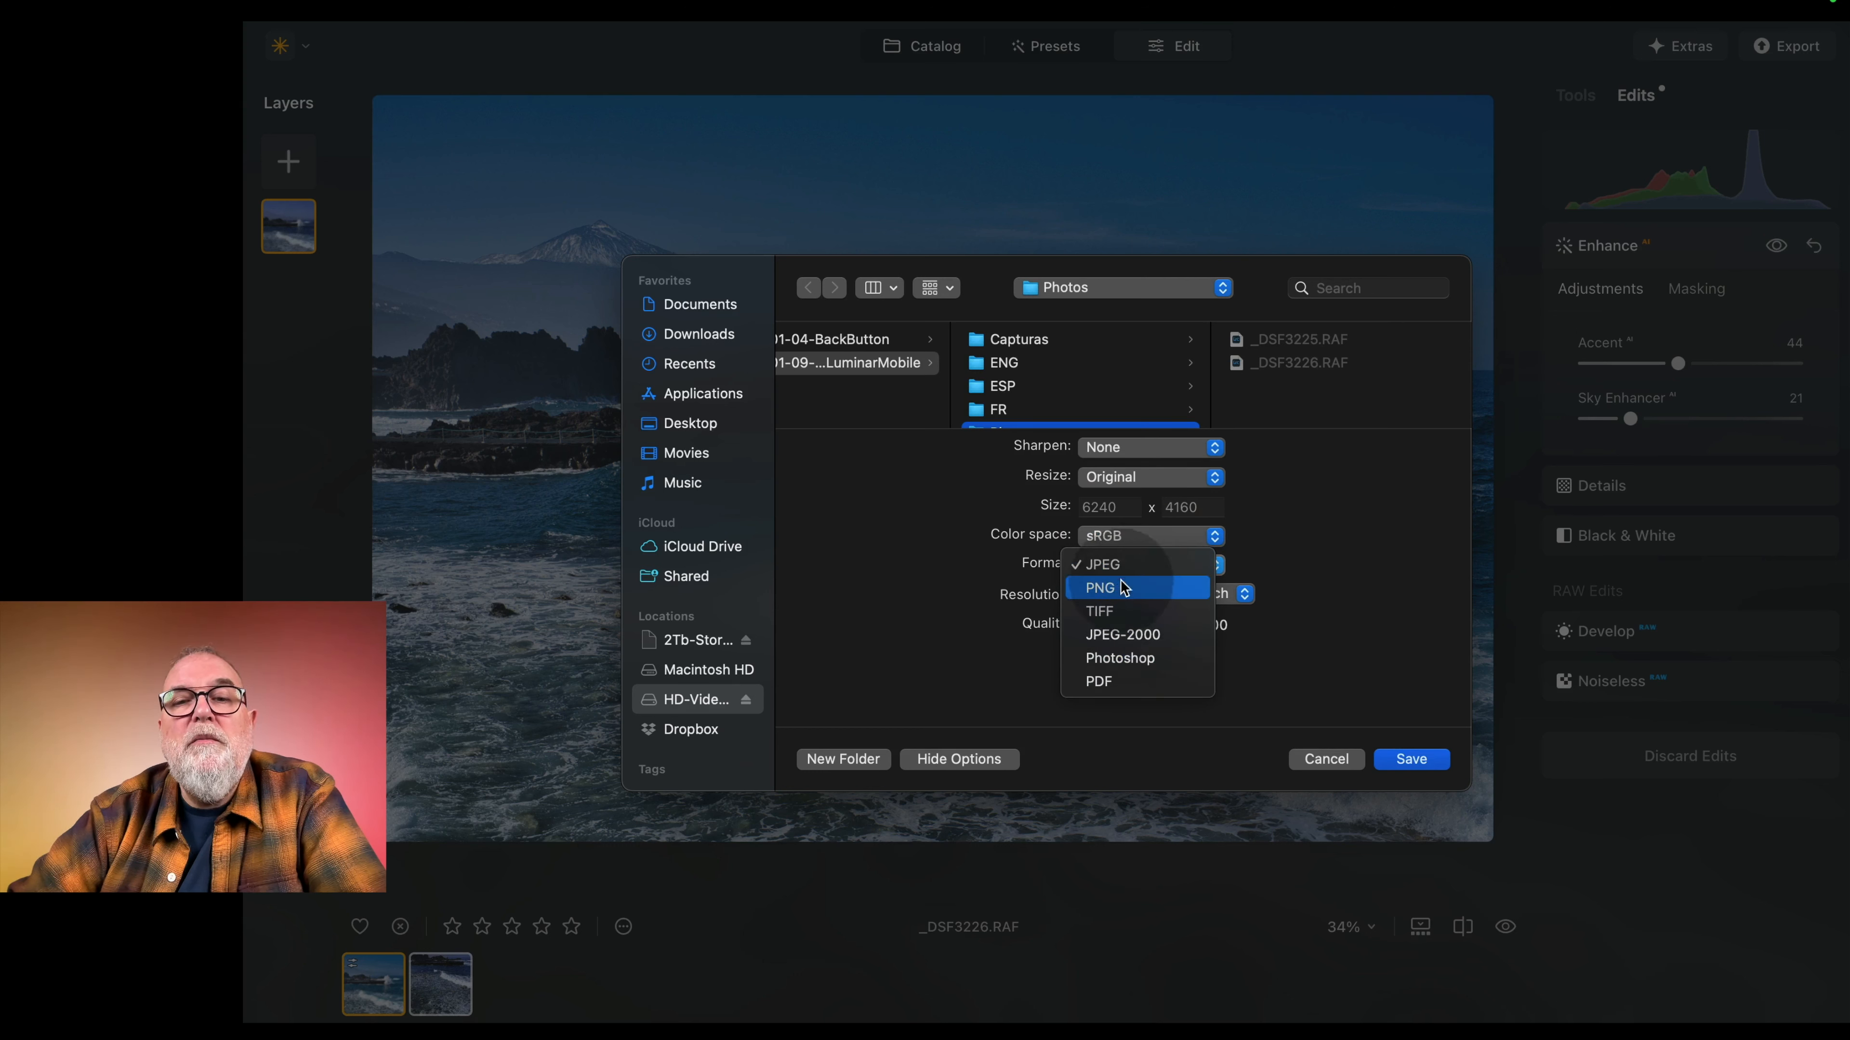
left_click(1131, 566)
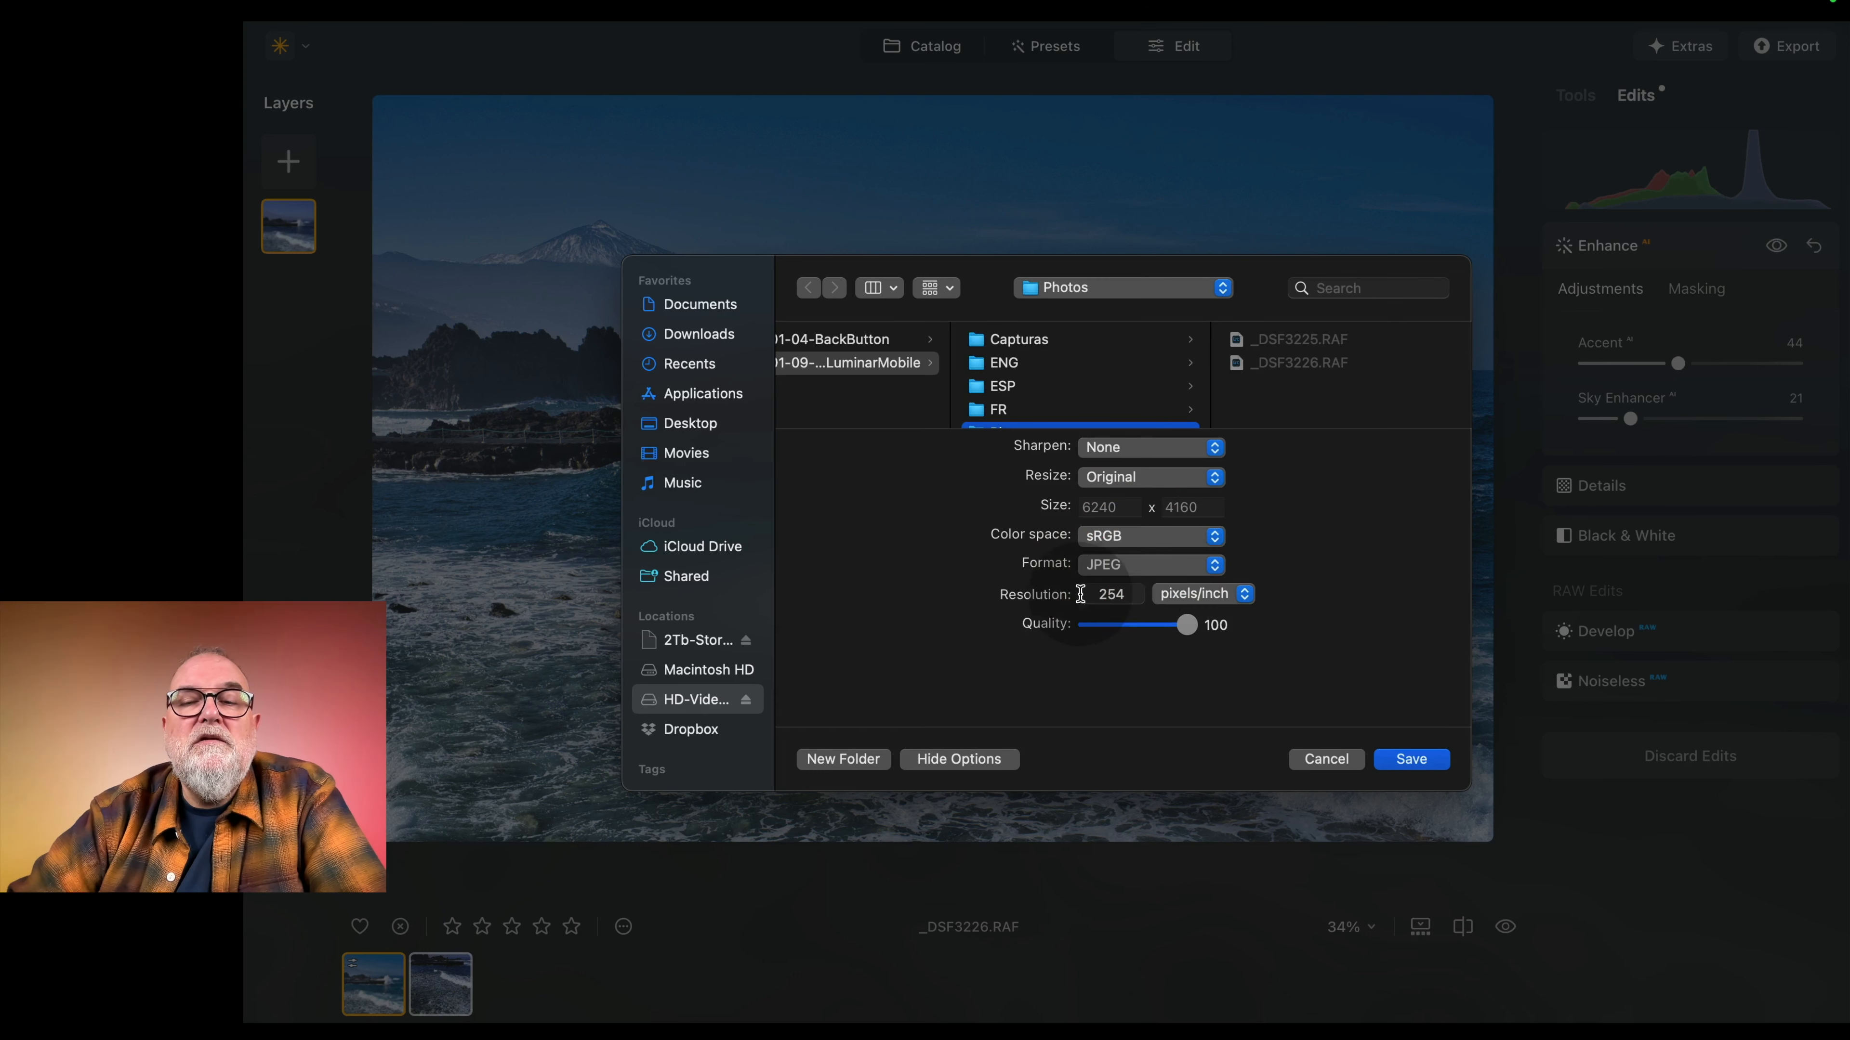